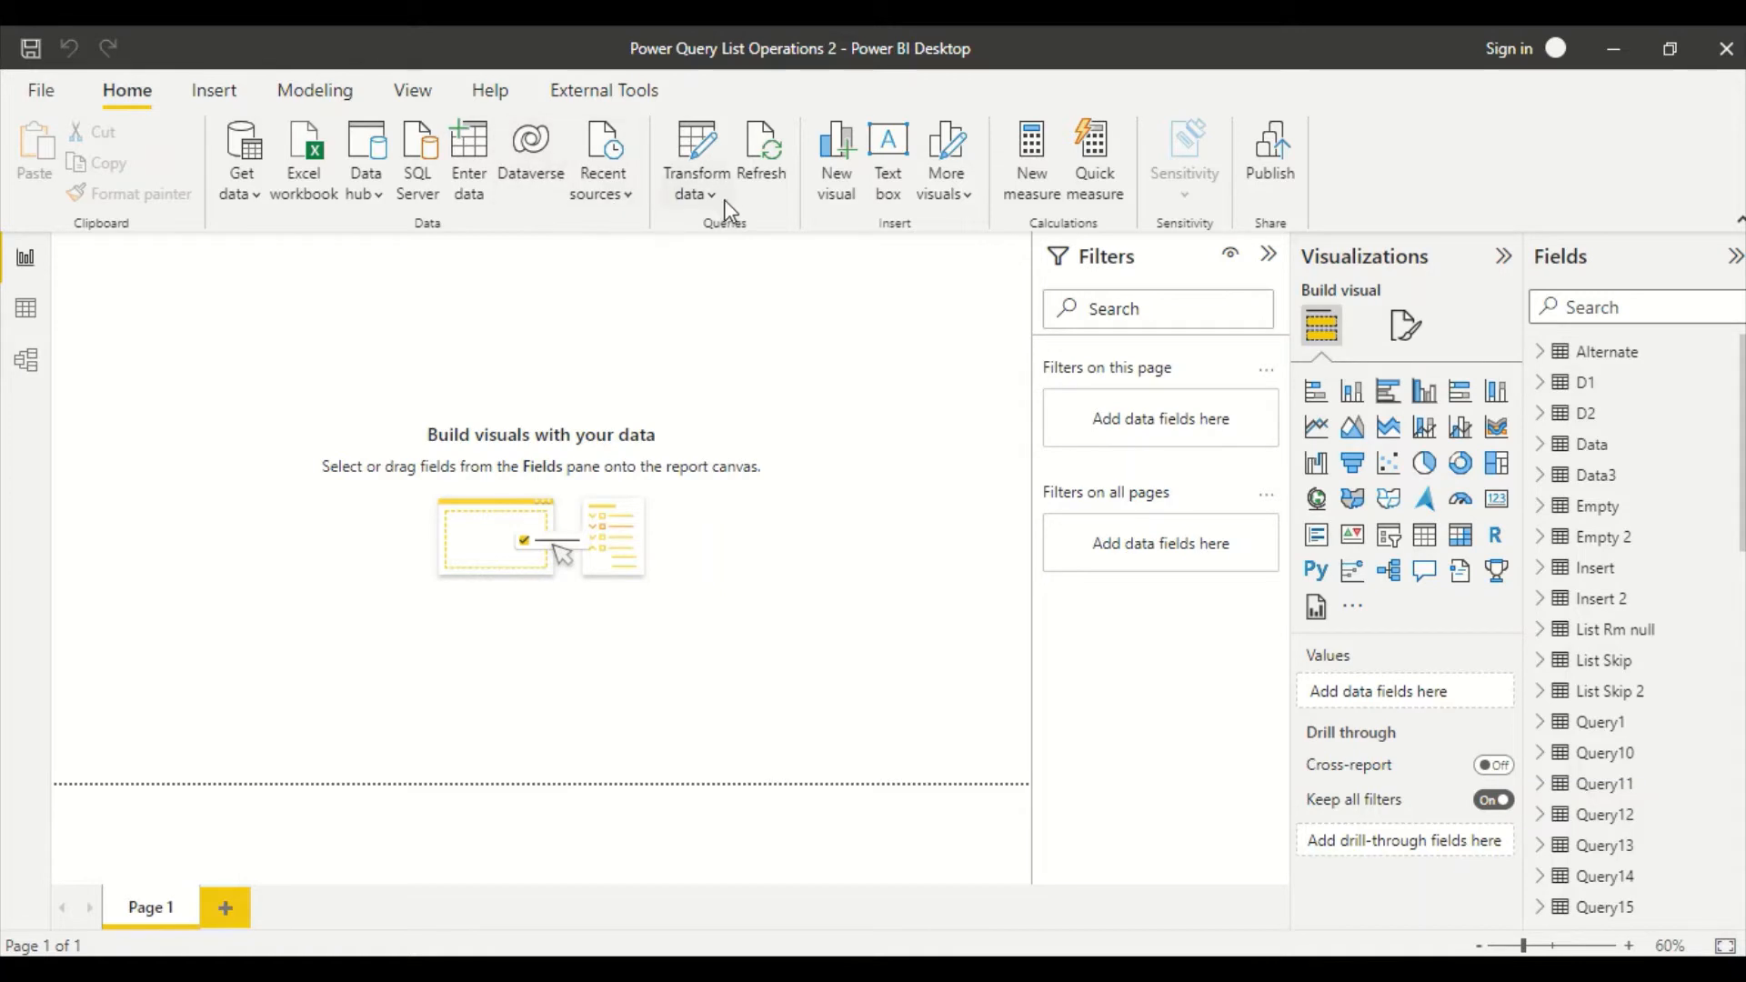
# Open the Power Query Editor through Transform data and create a new blank query.
pyautogui.click(726, 196)
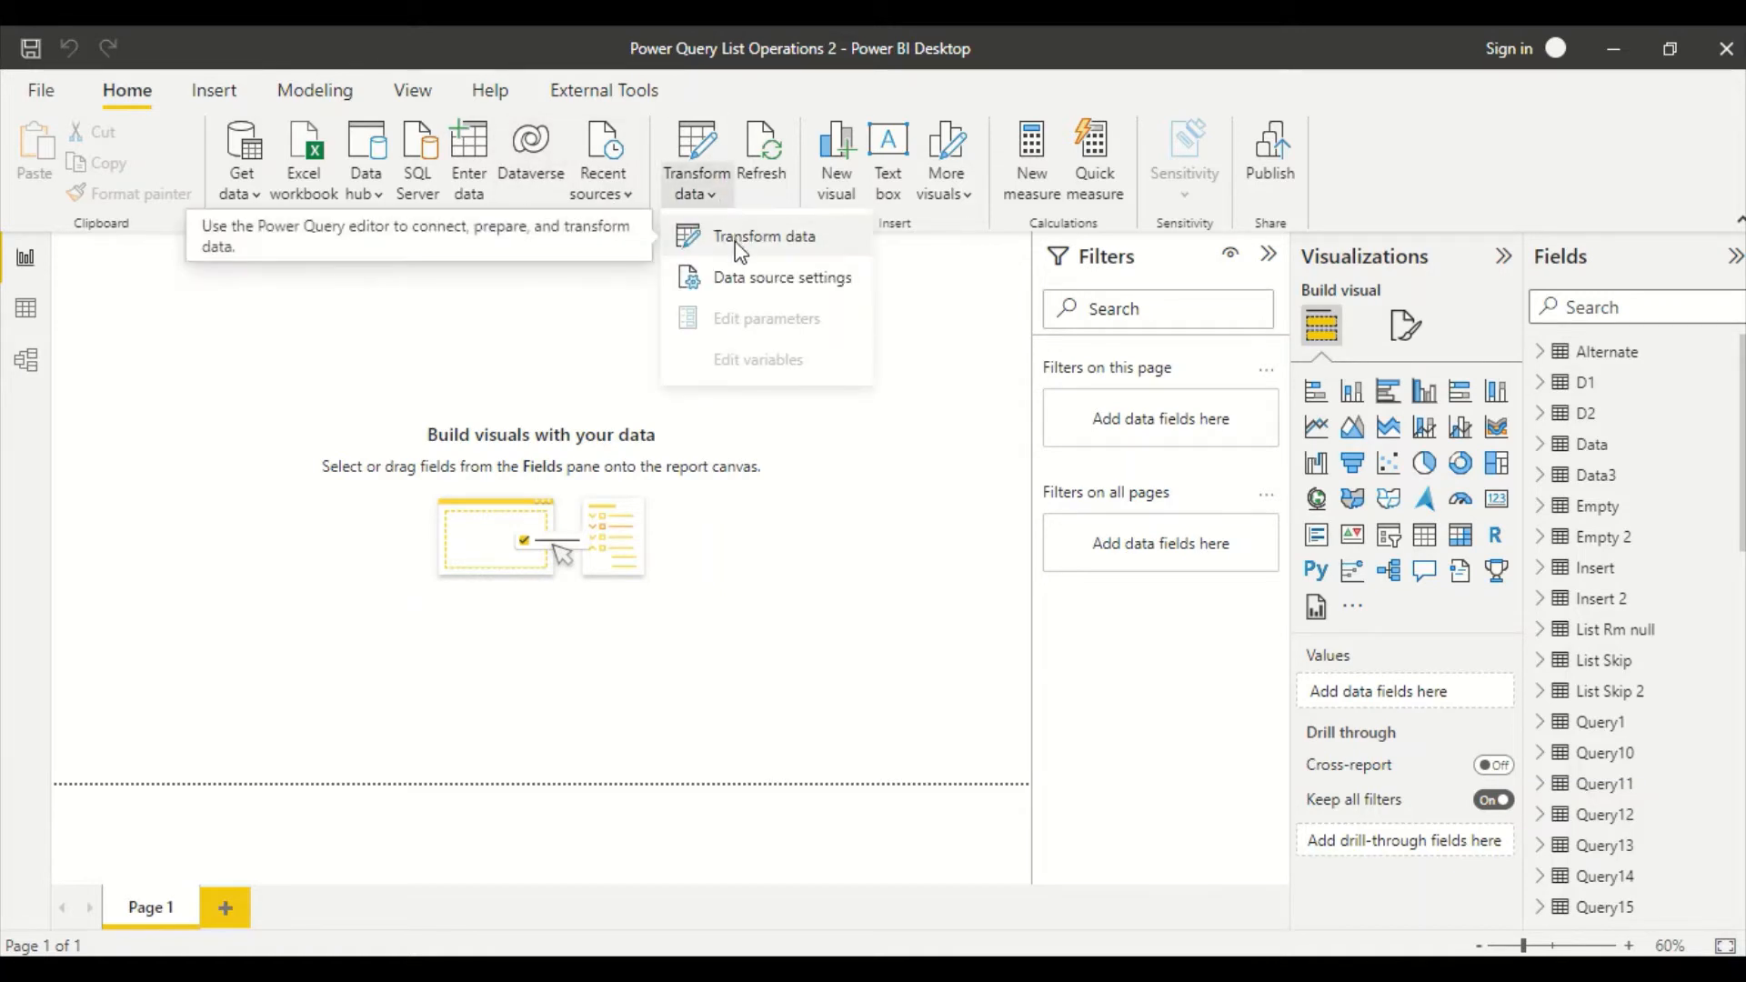
pyautogui.click(740, 244)
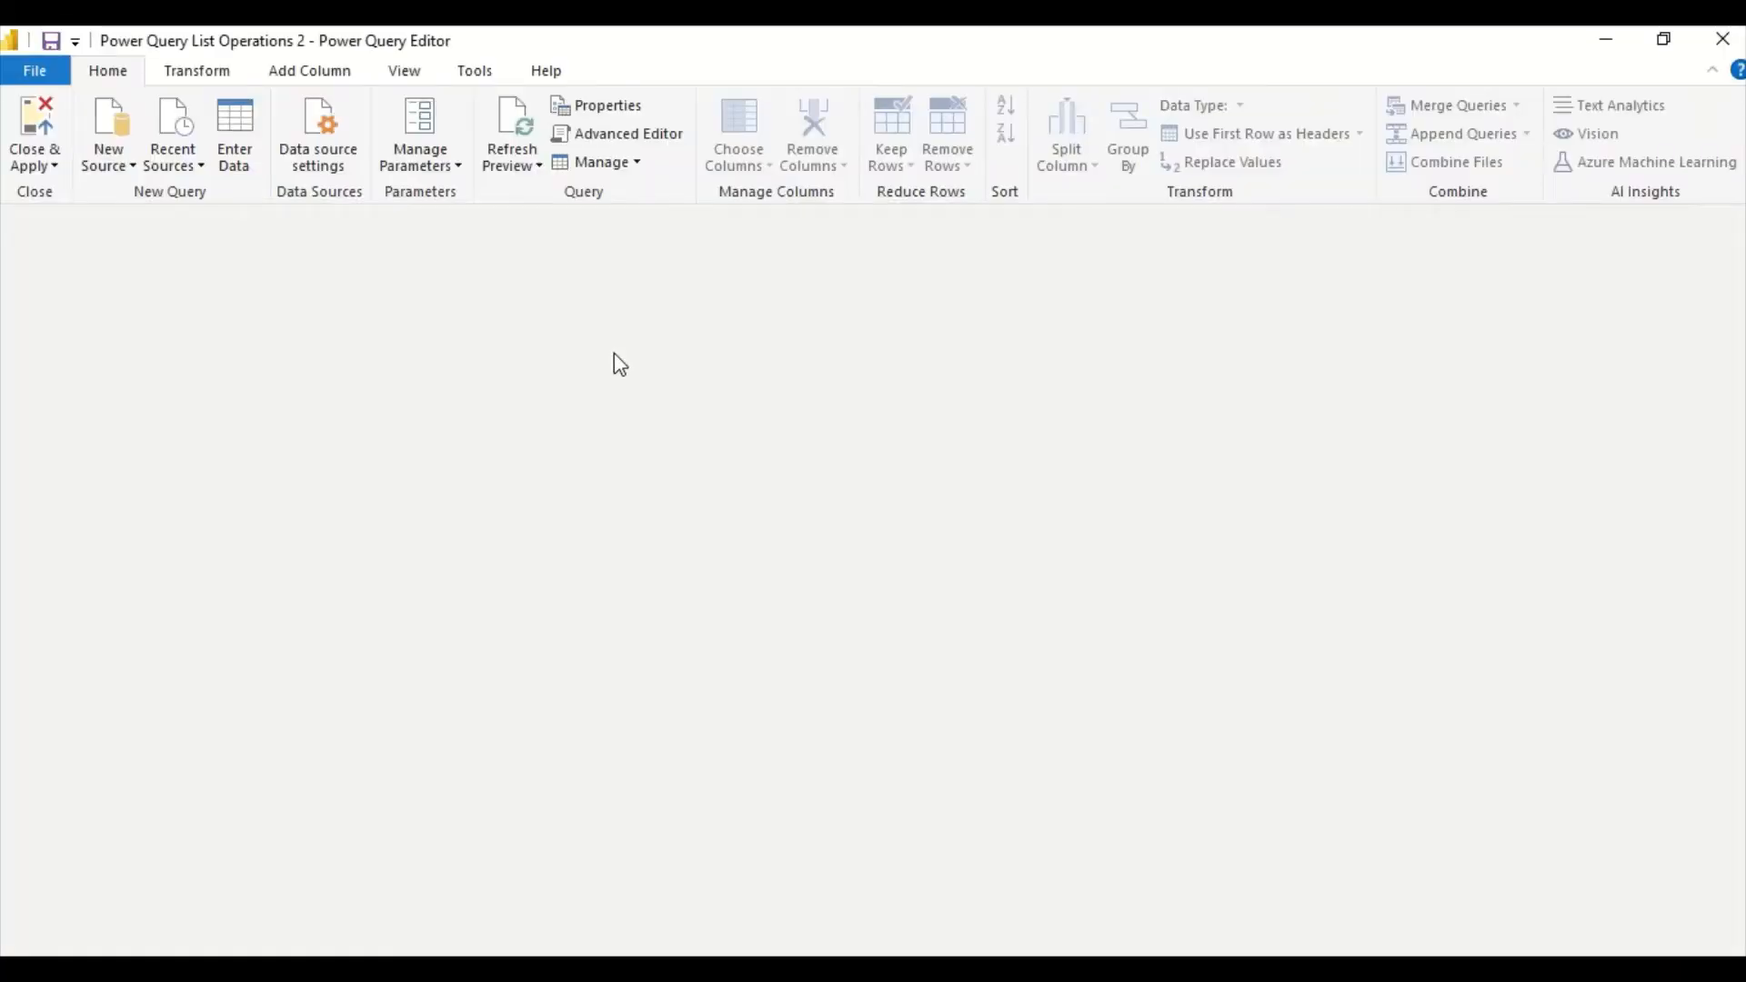
pyautogui.scroll(-3, 209, 600)
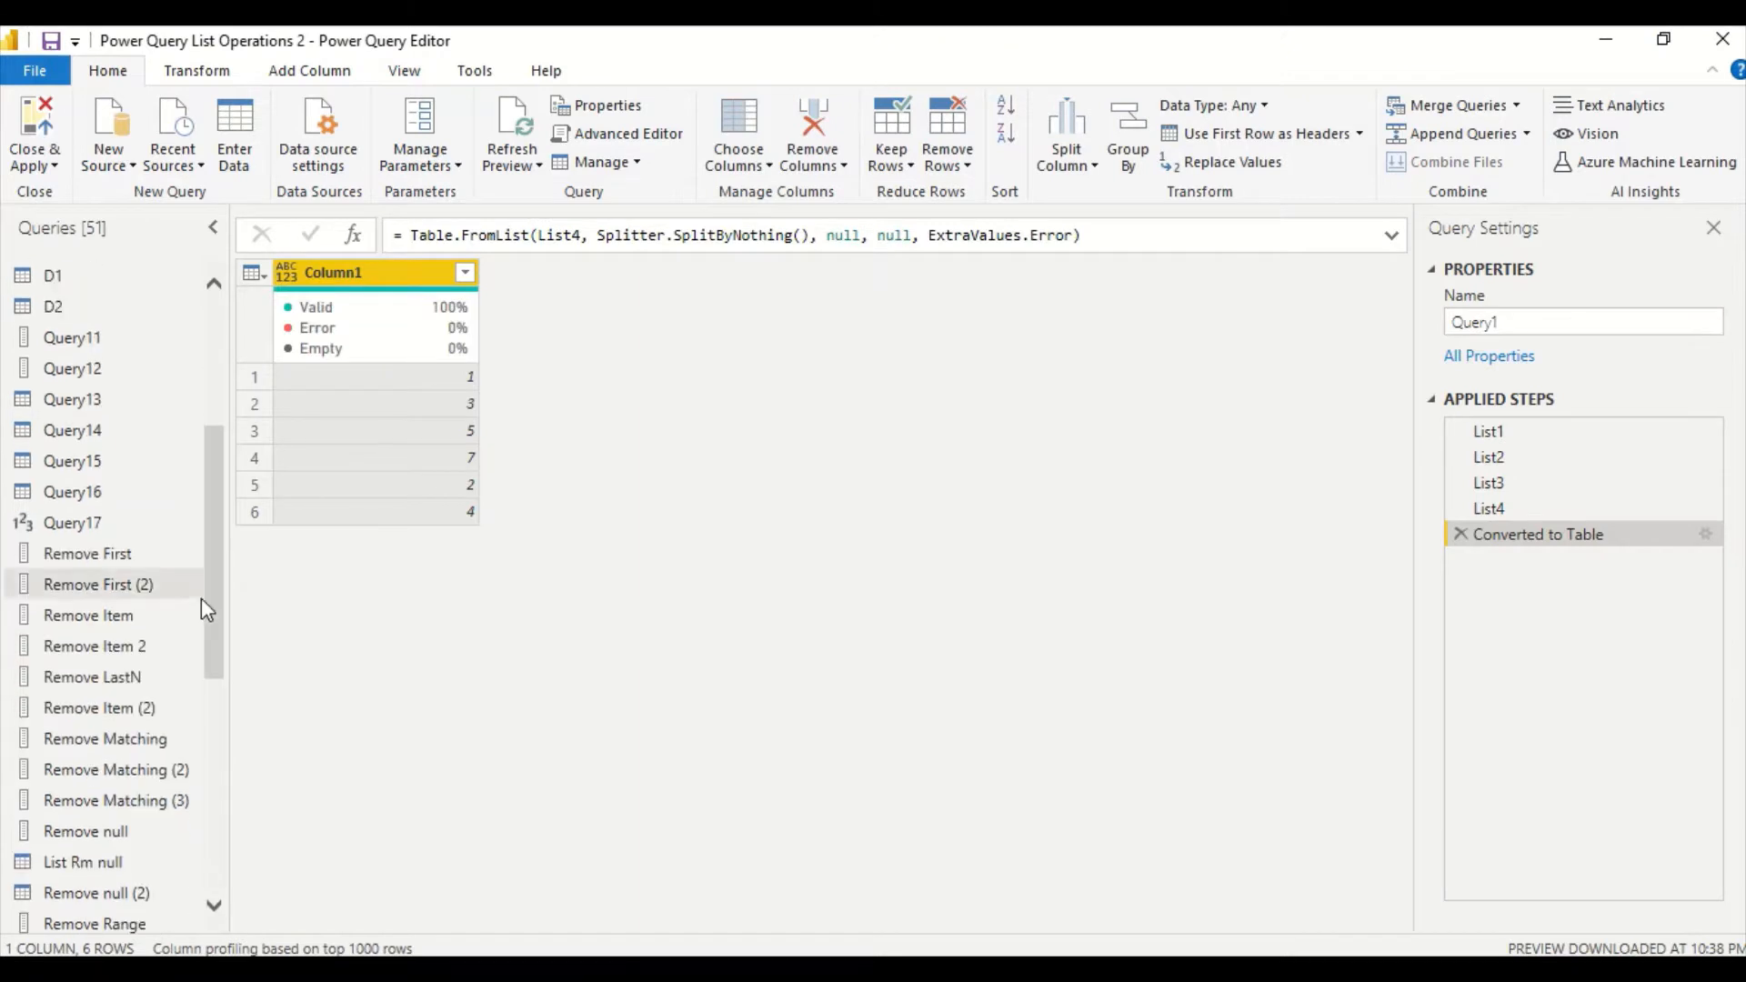
pyautogui.scroll(-6, 201, 597)
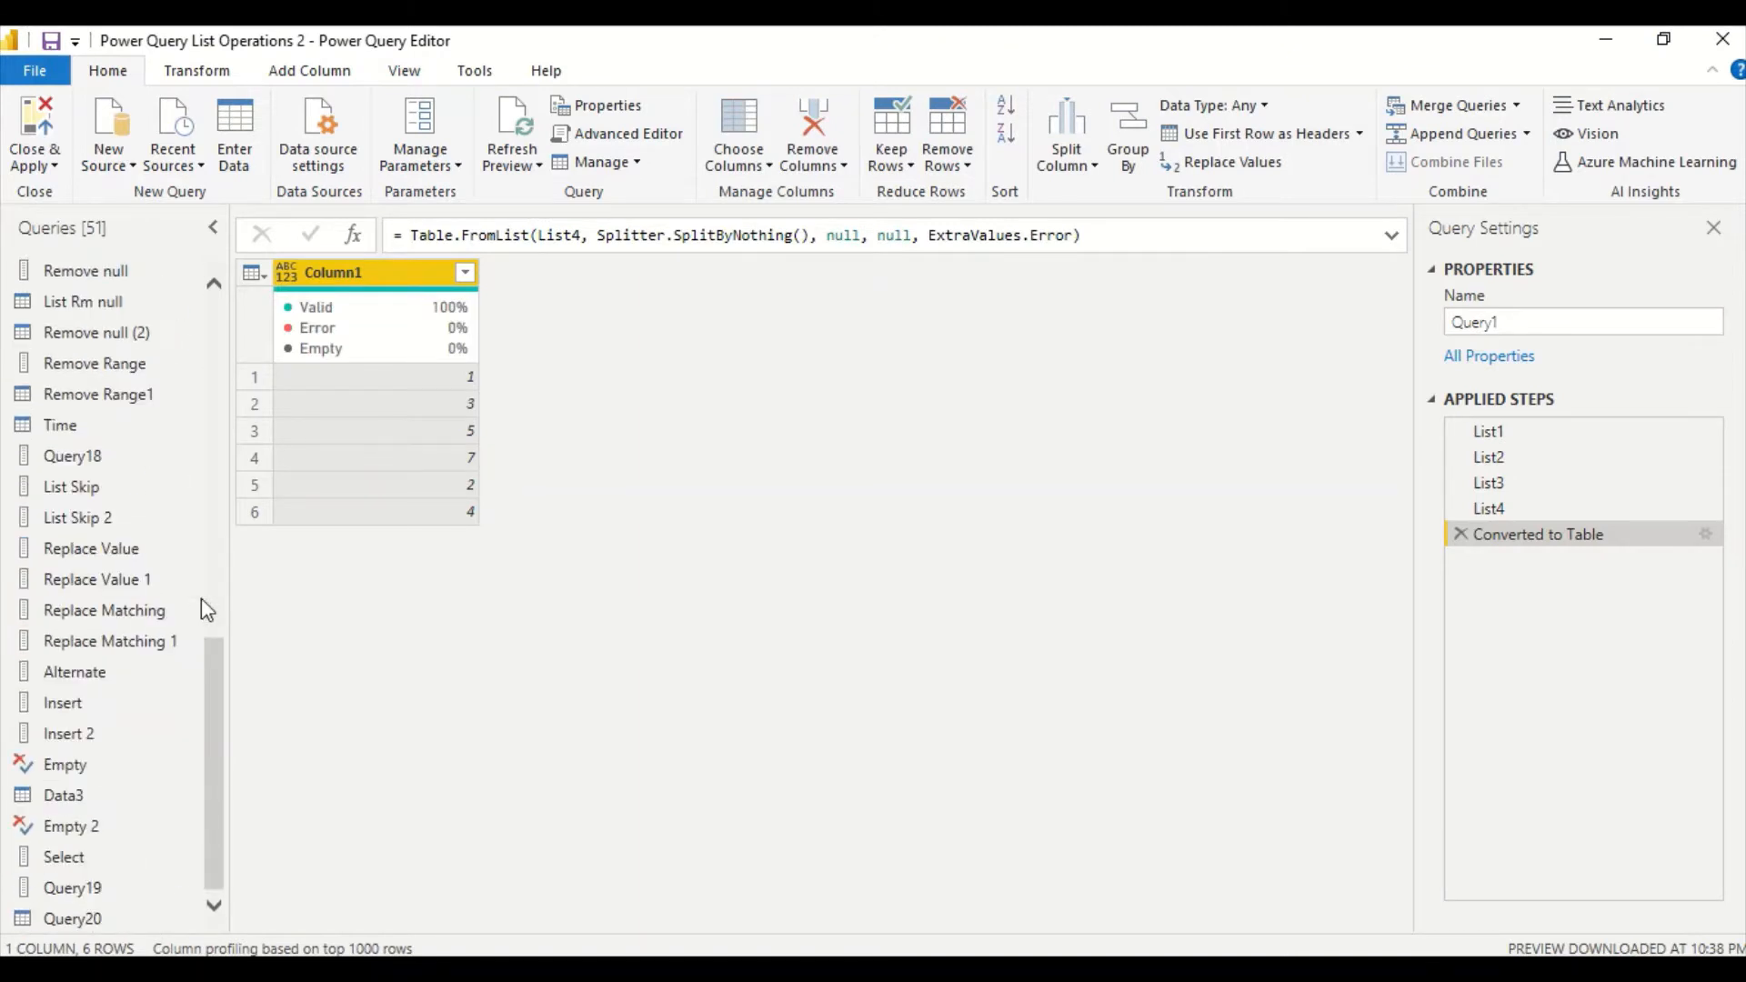
pyautogui.click(104, 165)
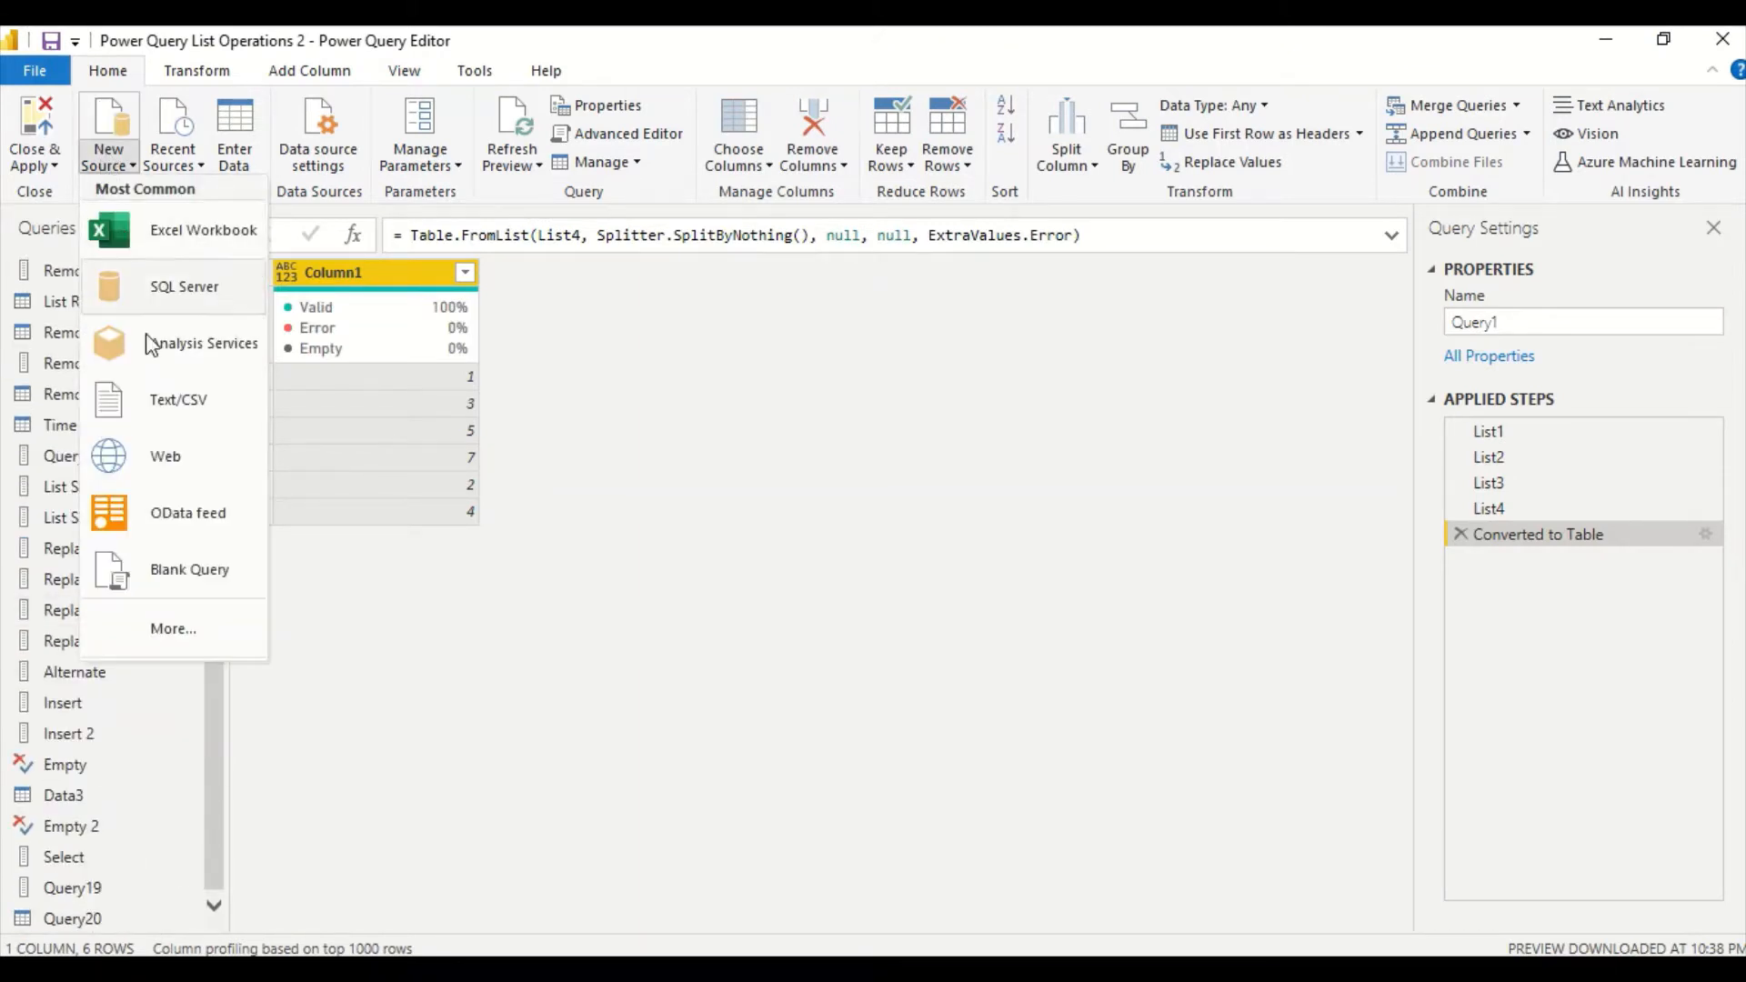
pyautogui.click(173, 573)
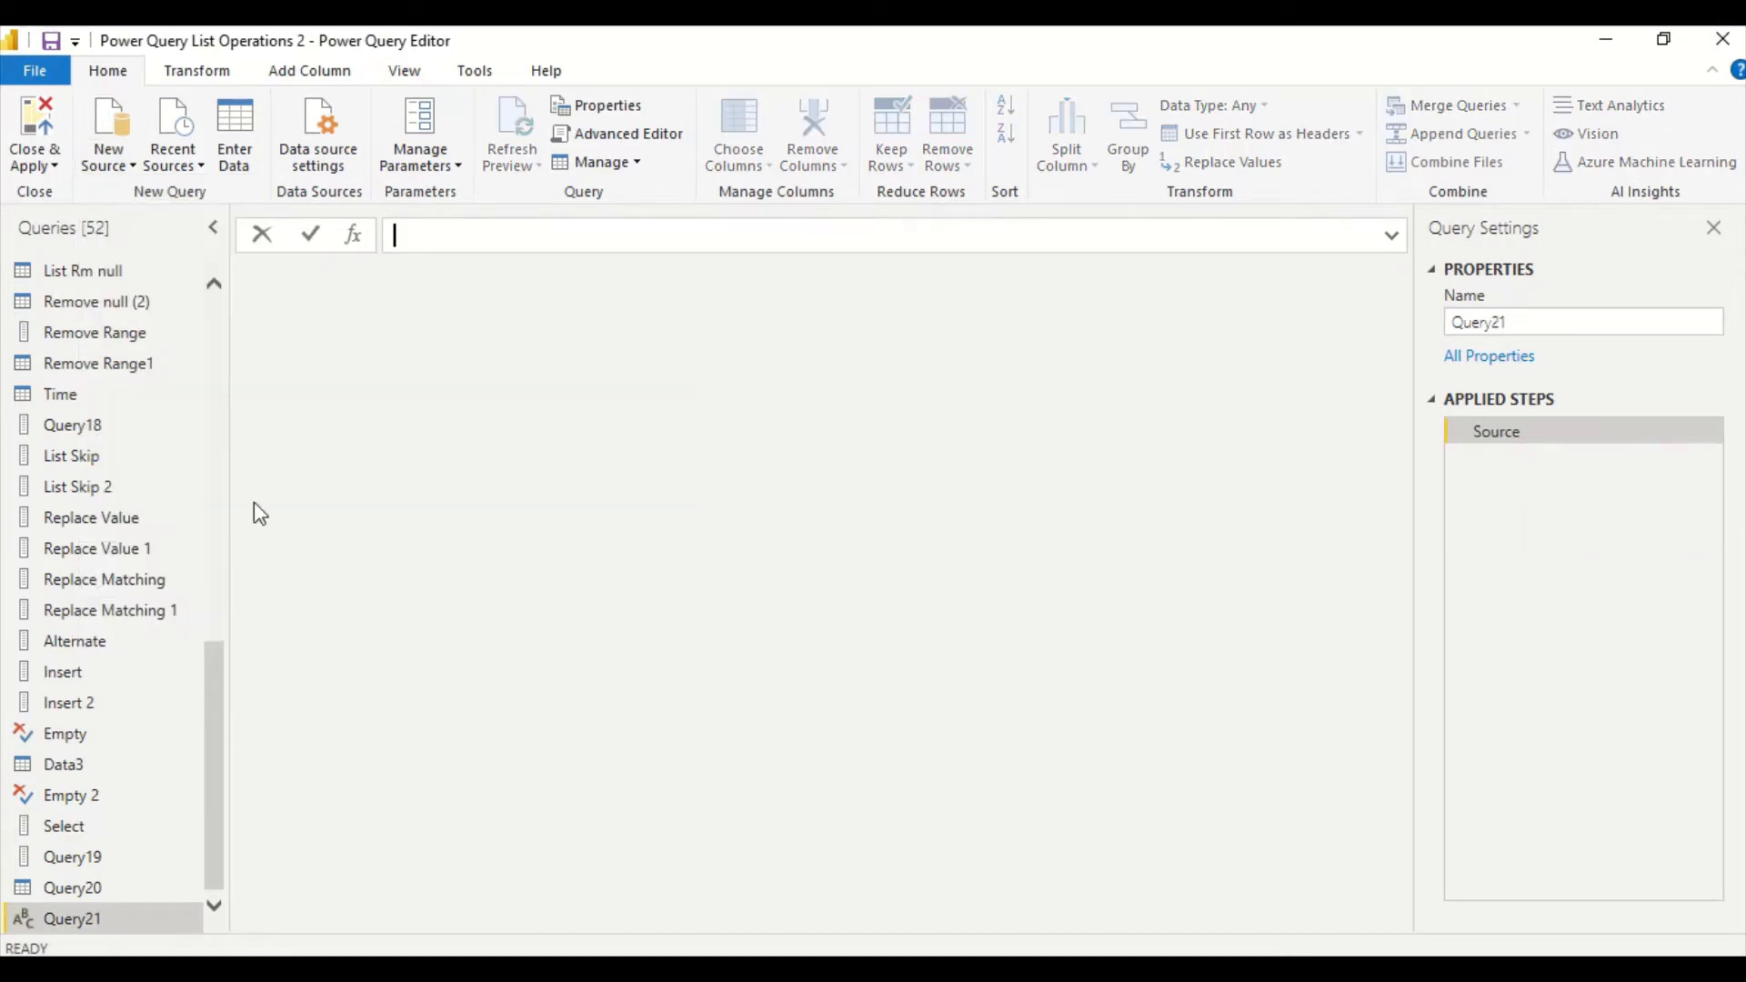
# In the new query's Advanced Editor, set Source to the list {1,2,null,null,2,null,3,null,4} and apply the code.
pyautogui.rightClick(93, 918)
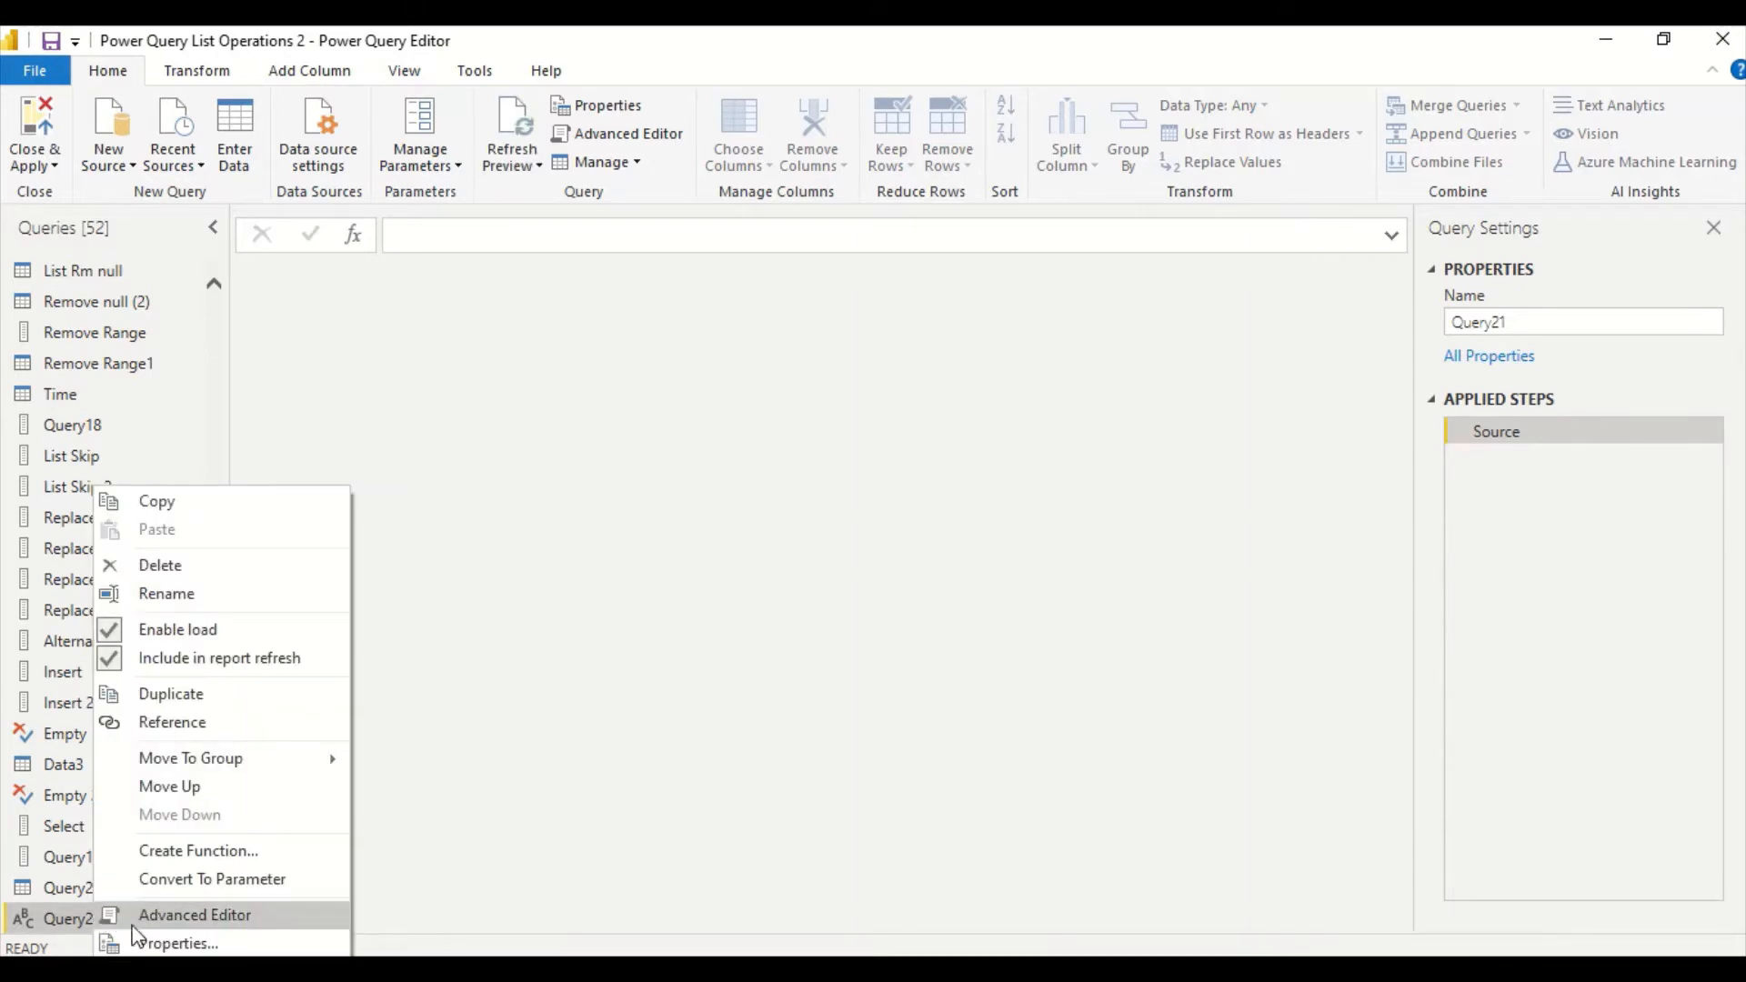
pyautogui.click(133, 917)
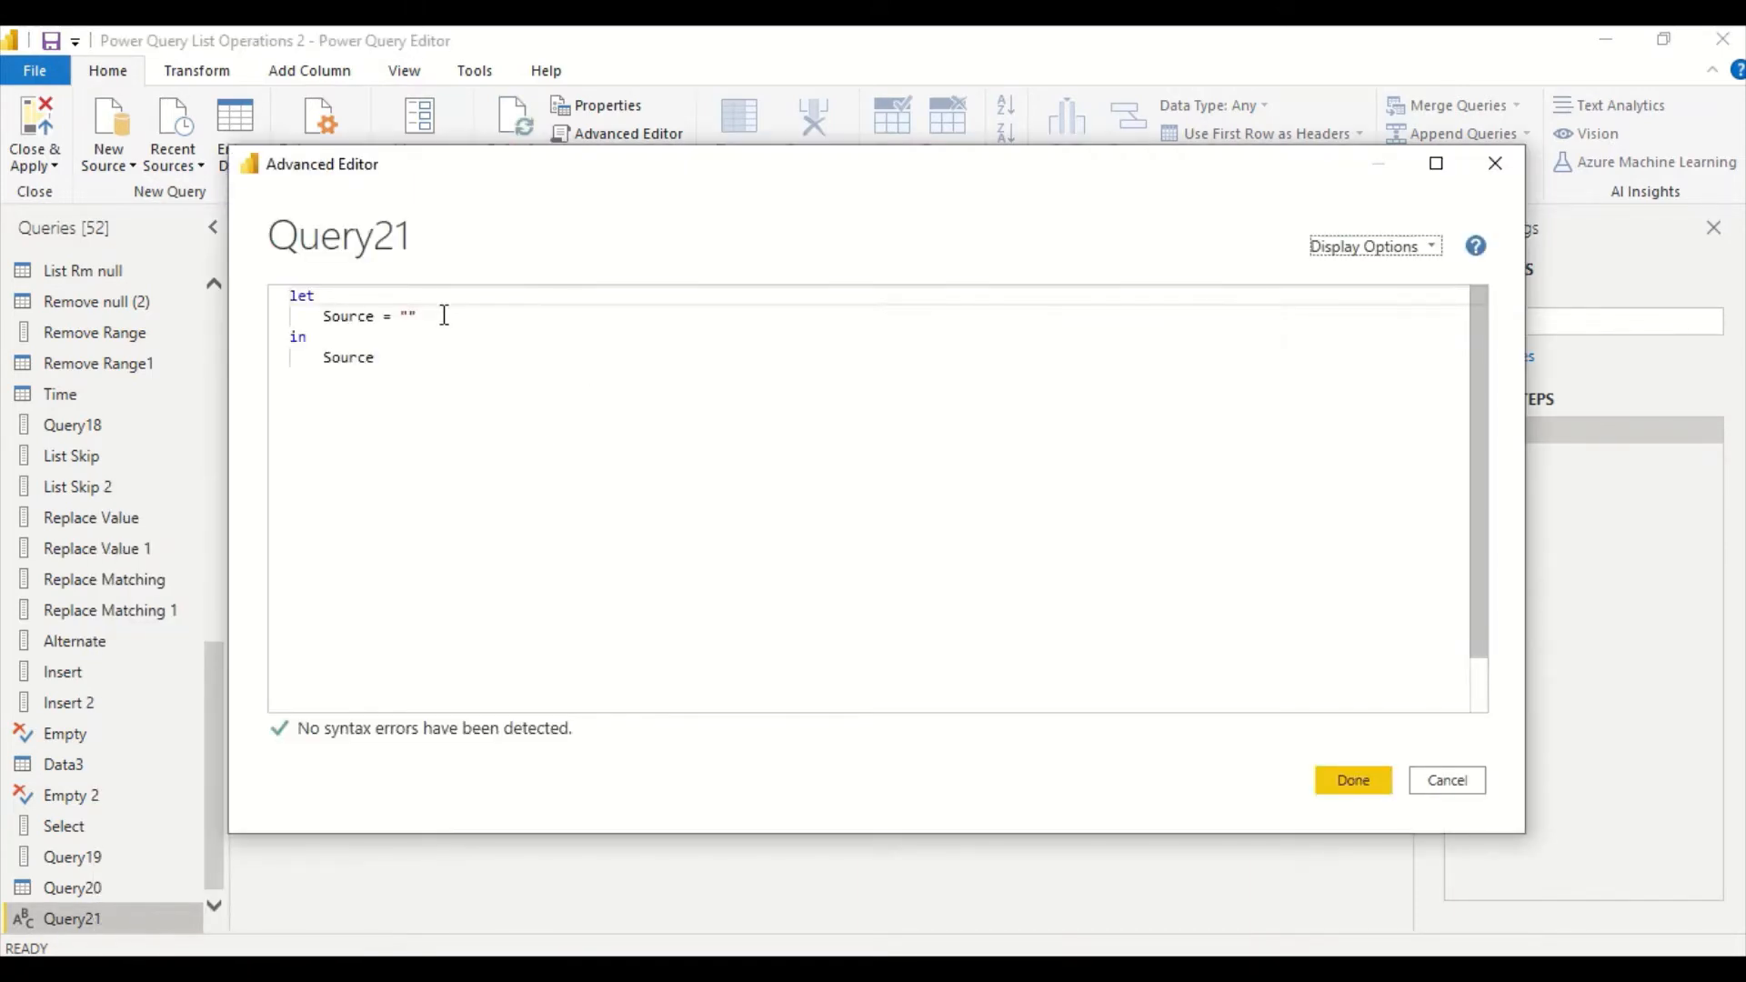
pyautogui.click(444, 315)
pyautogui.press('BackSpace')
pyautogui.press('BackSpace')
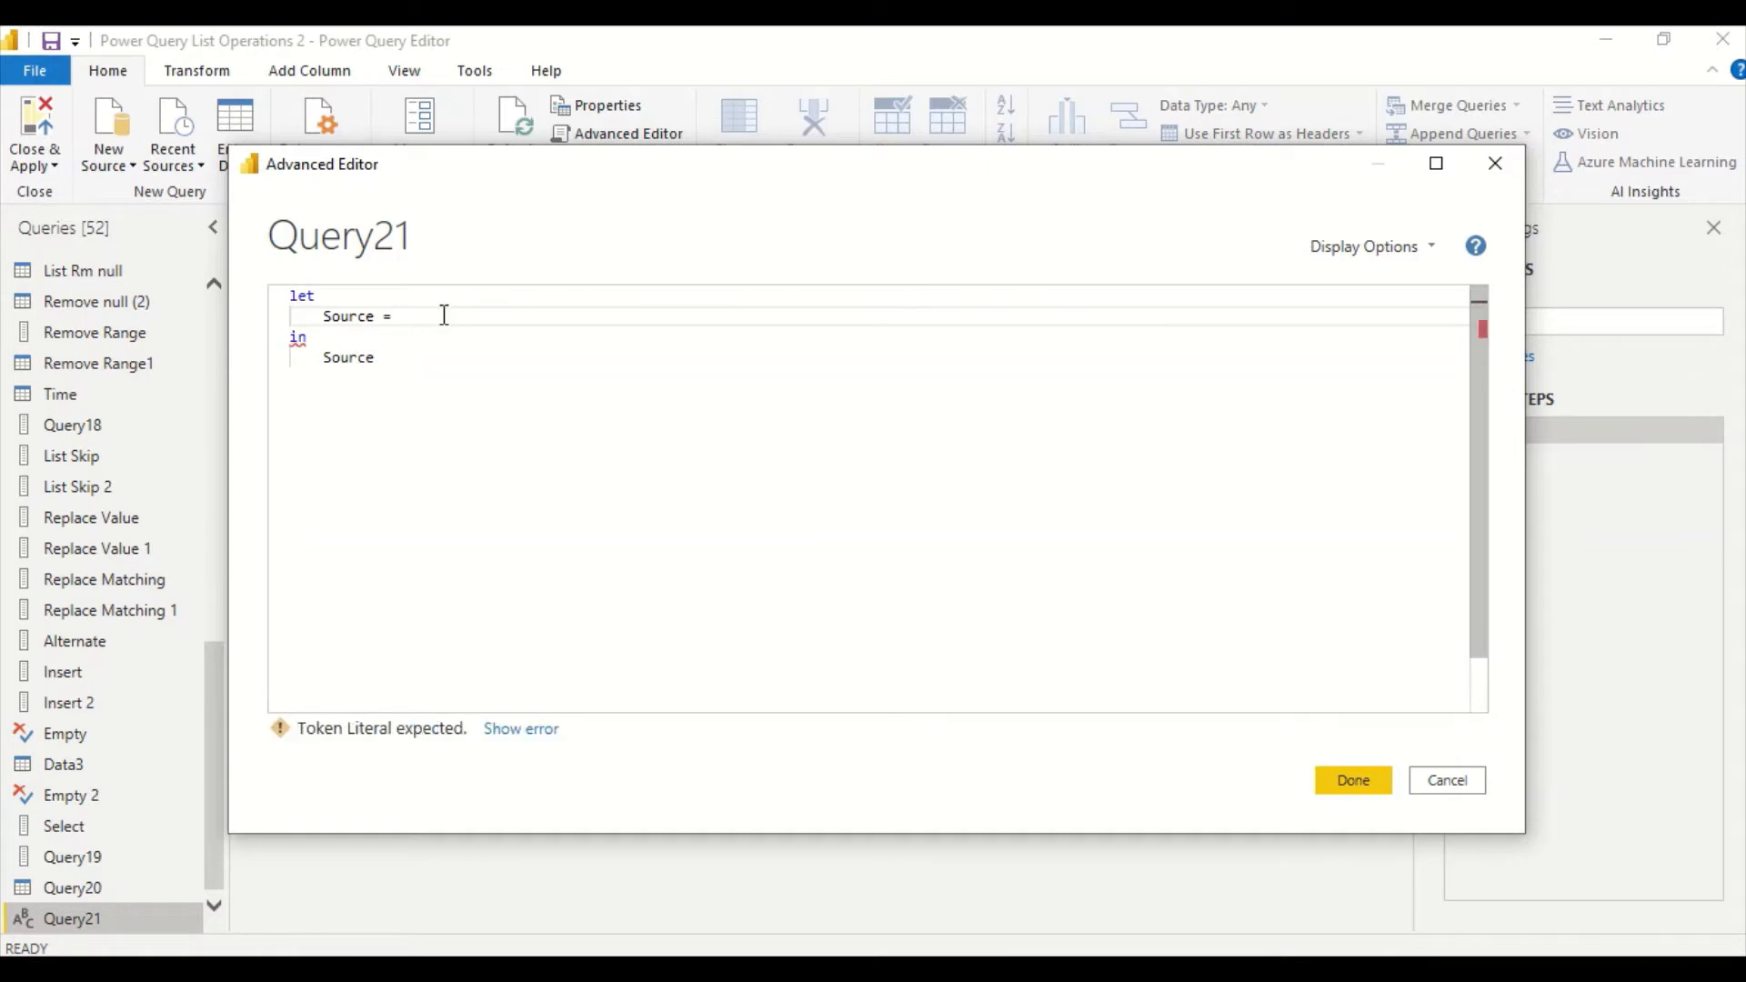
pyautogui.write('{1,2,')
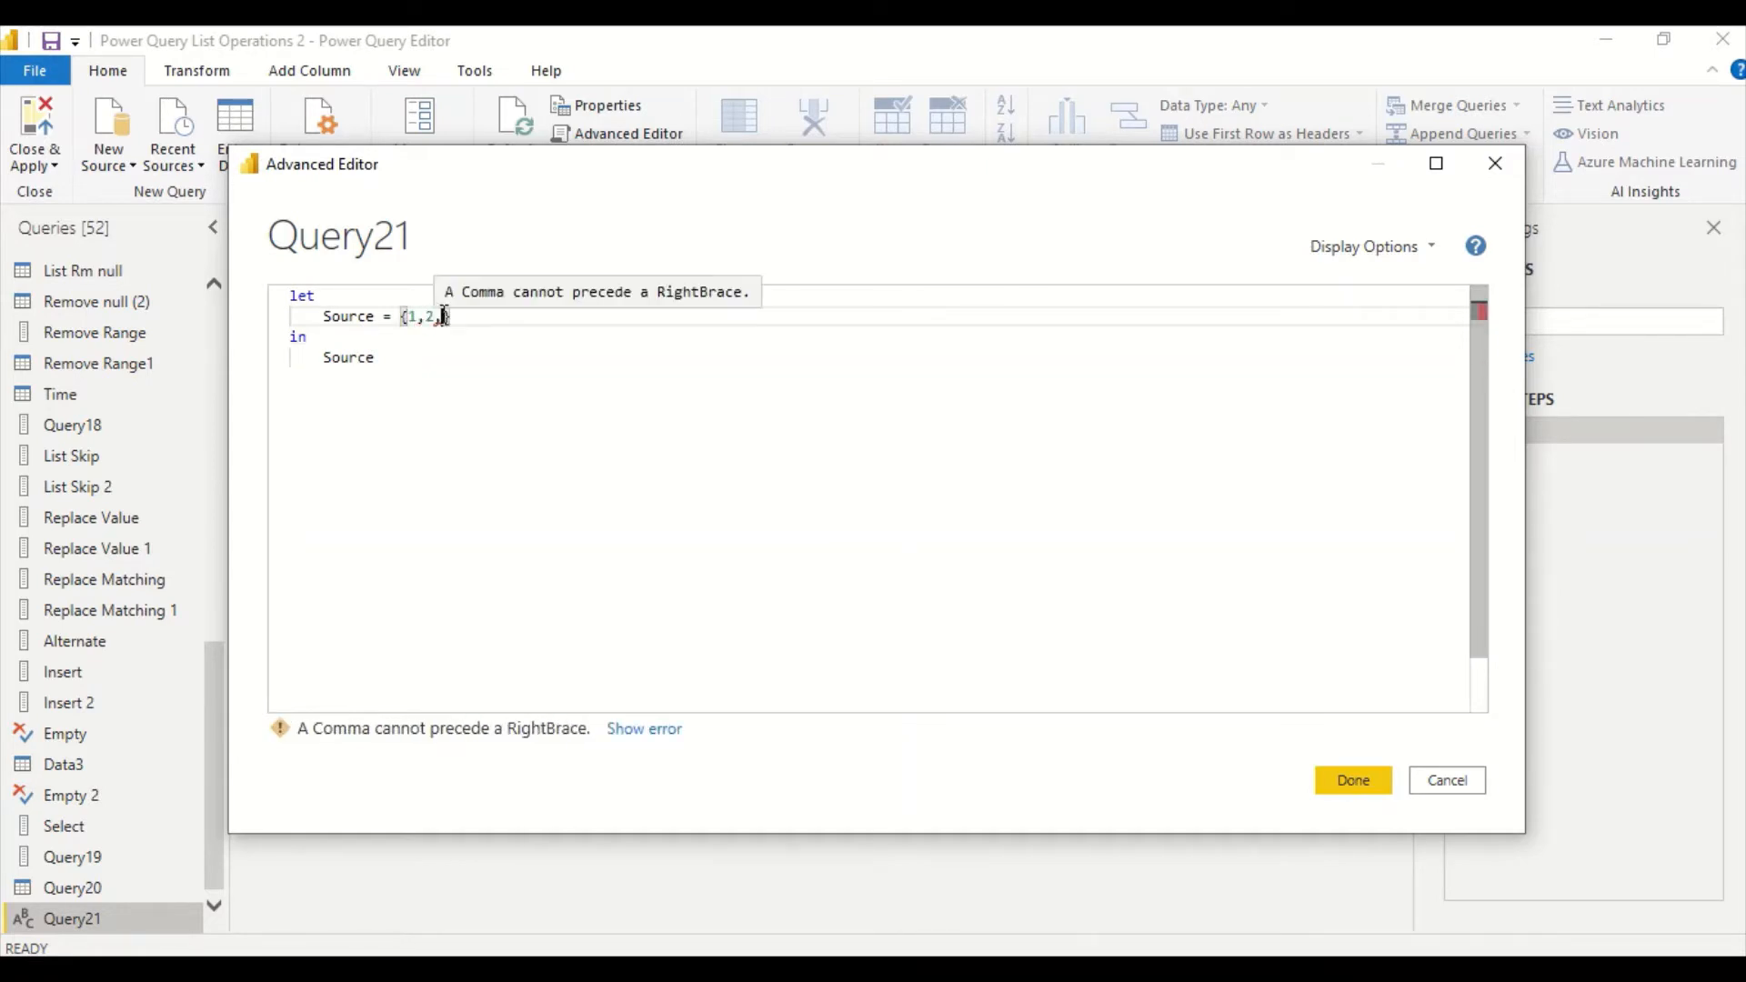
pyautogui.write('null')
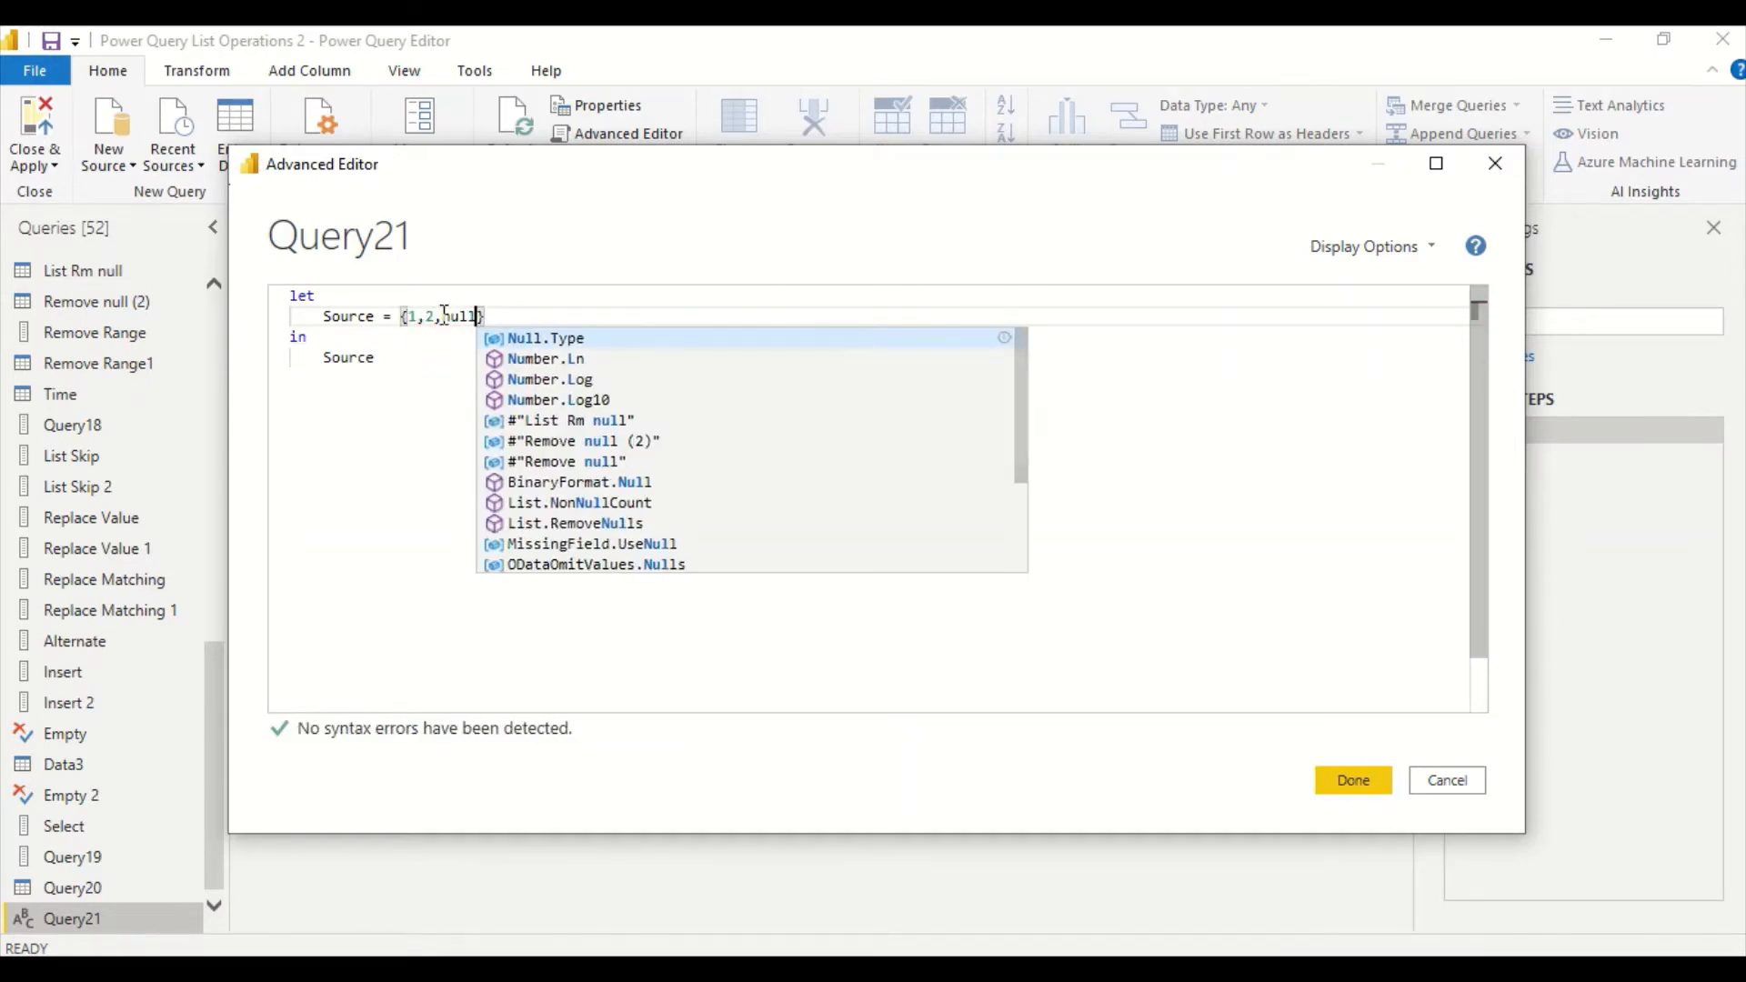
pyautogui.write(',null')
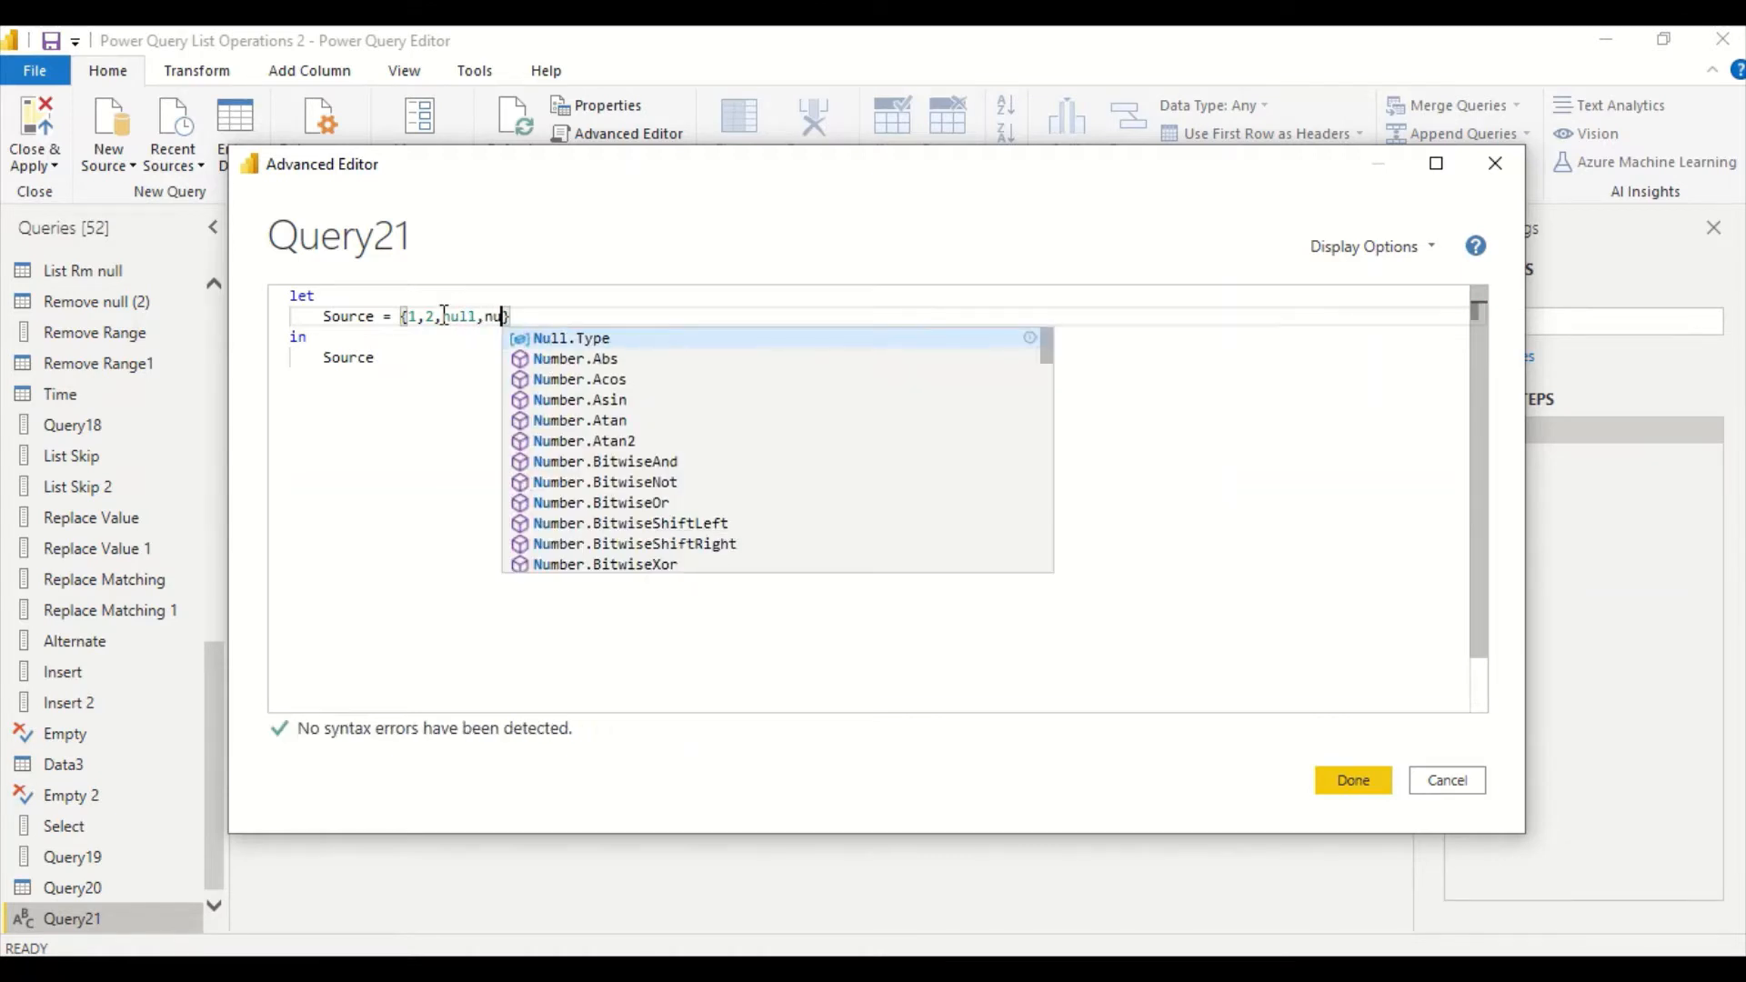
pyautogui.write(',2')
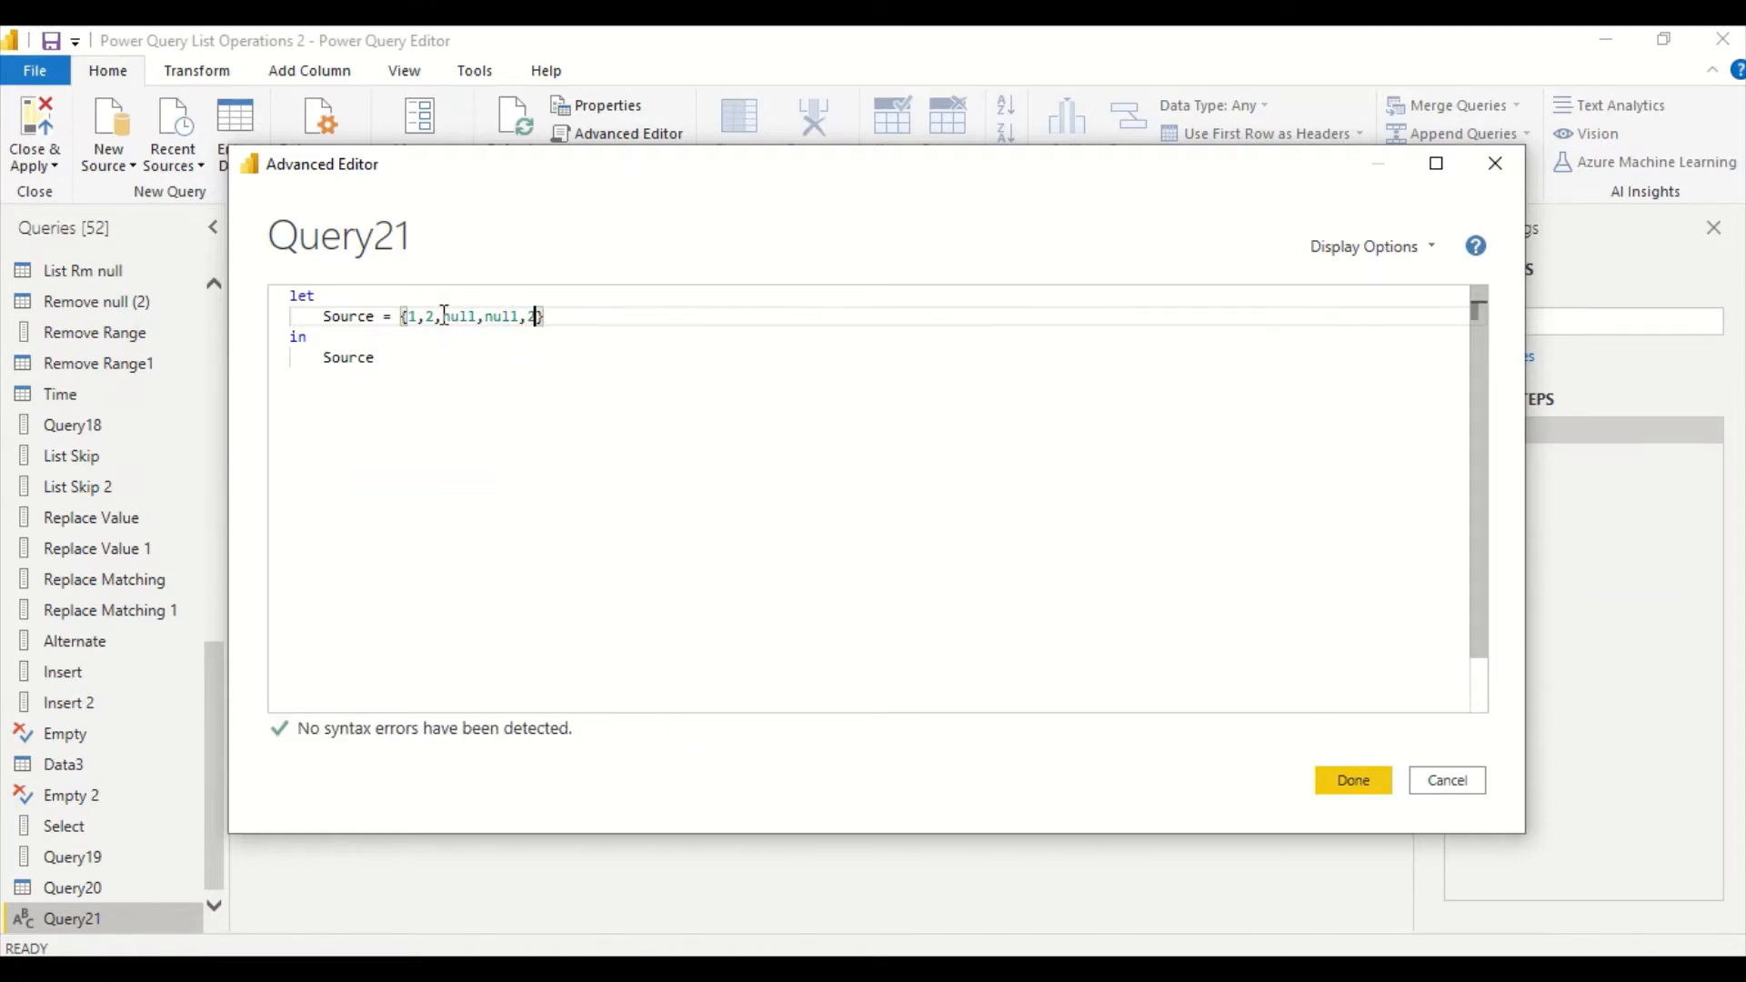
pyautogui.write(',null,')
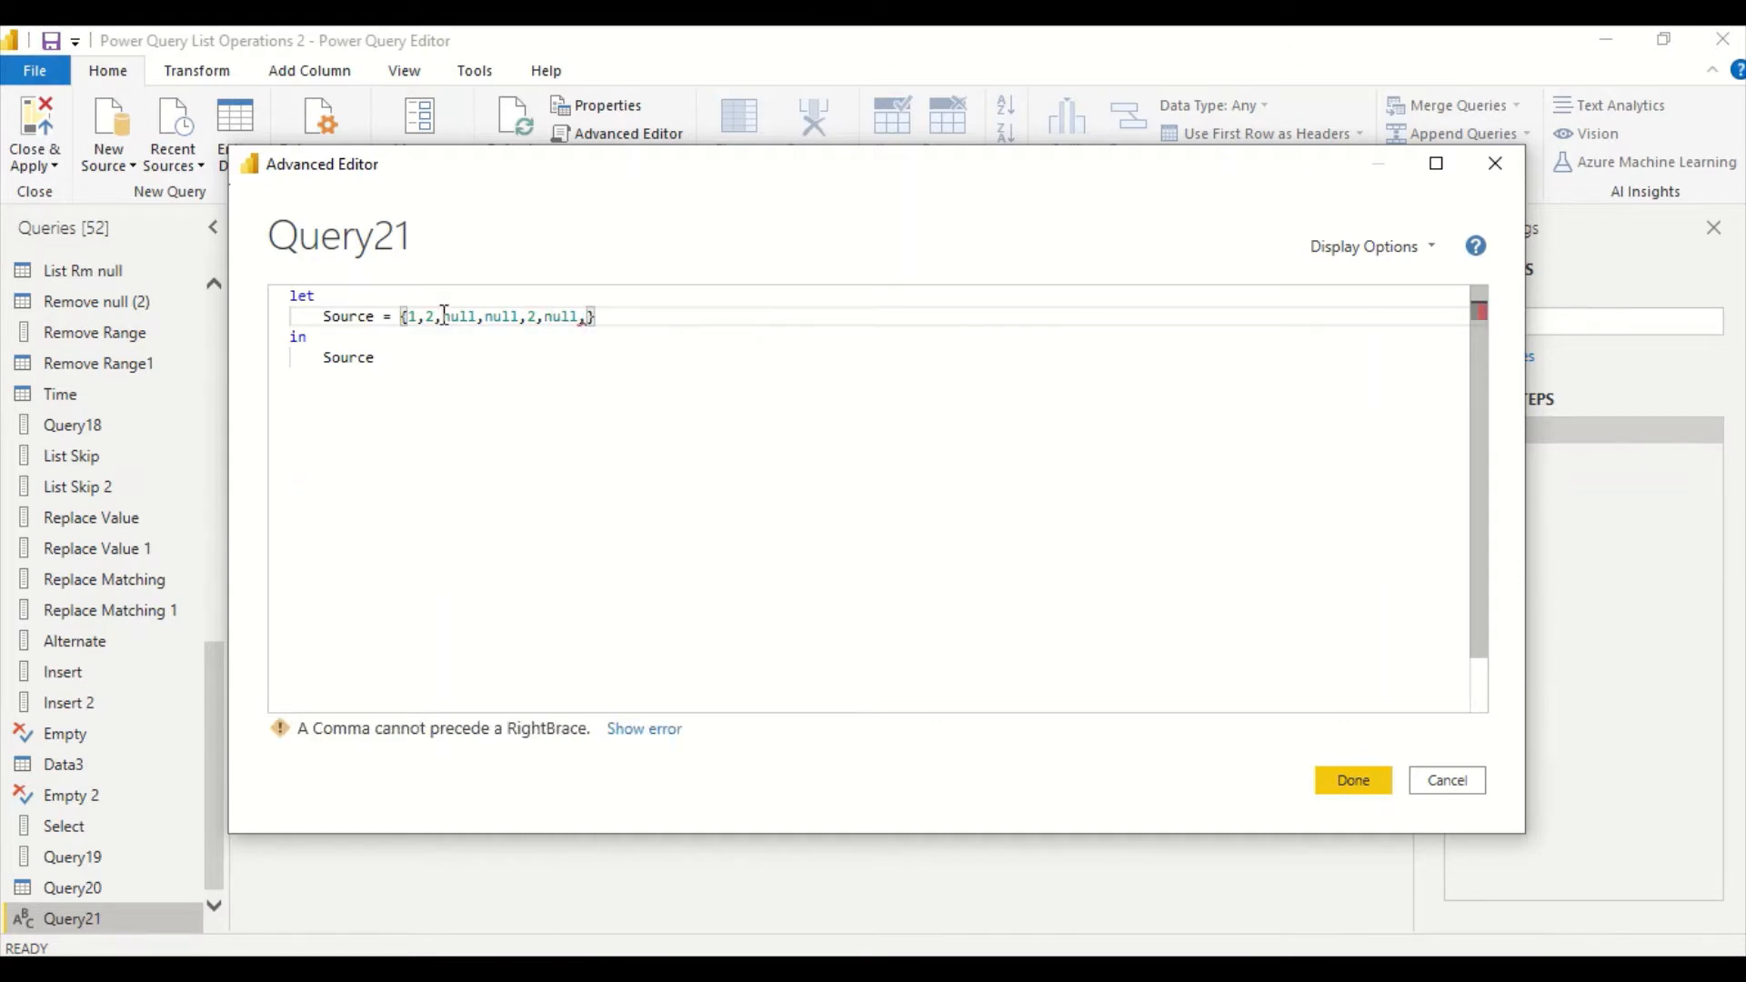
pyautogui.write('3,nu')
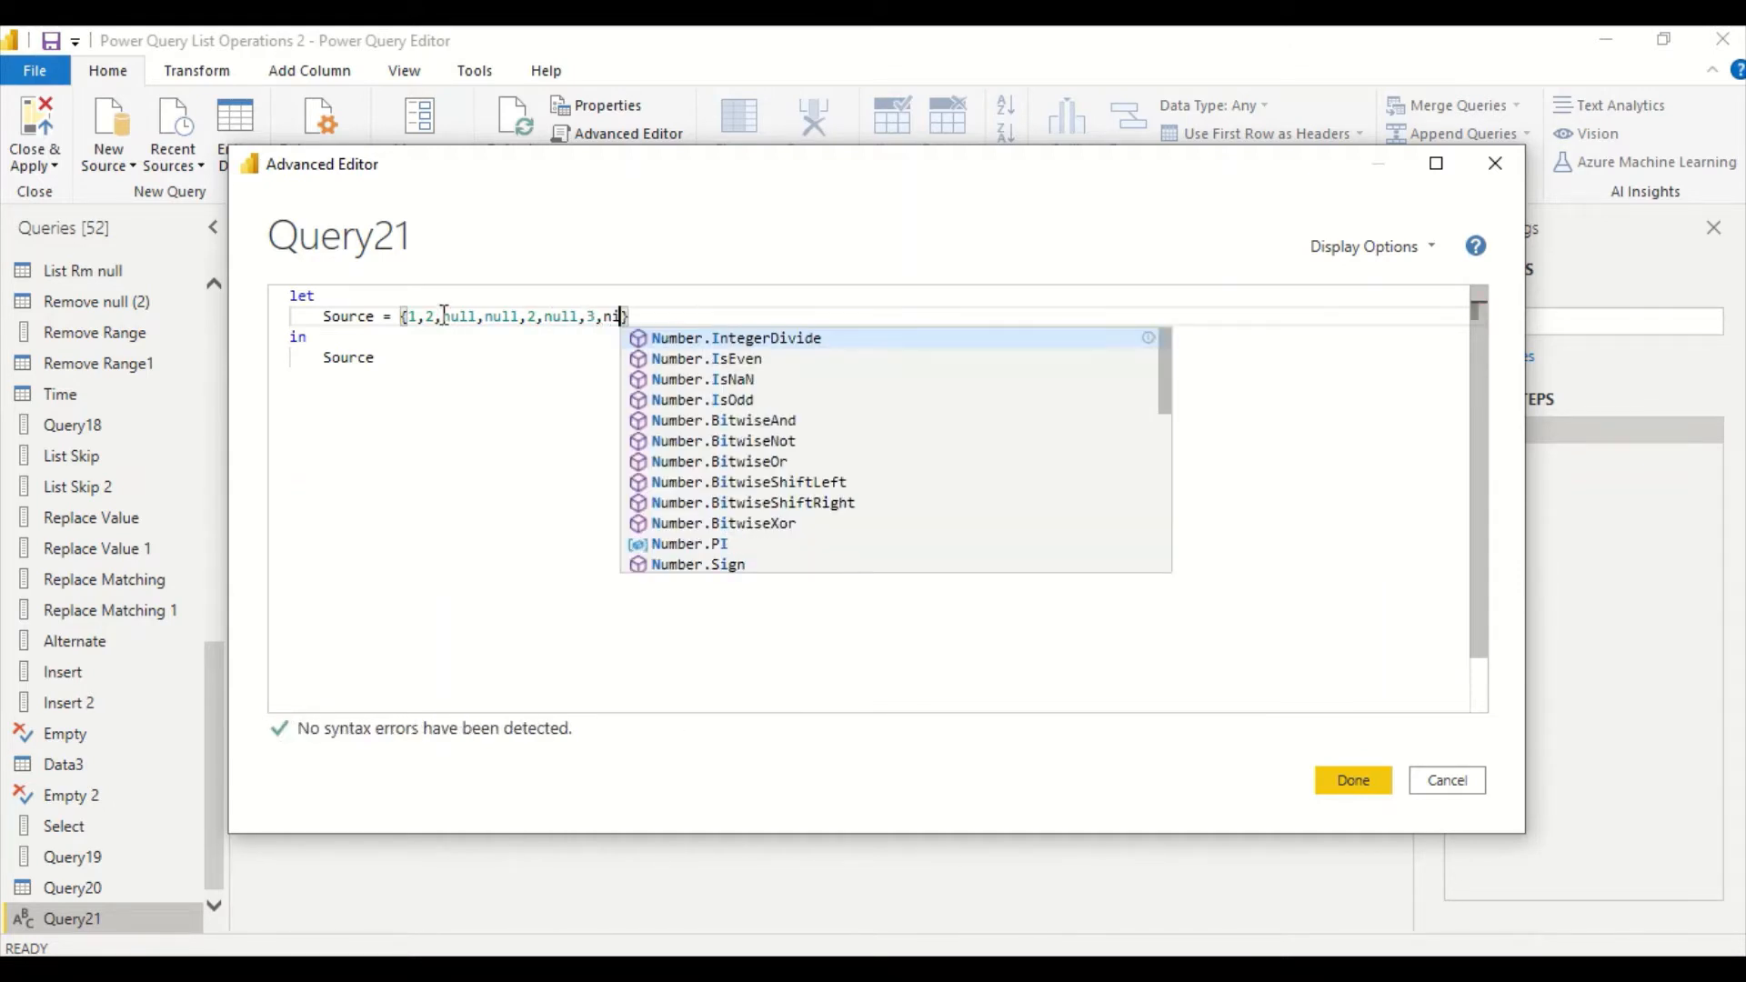
pyautogui.write('ll,')
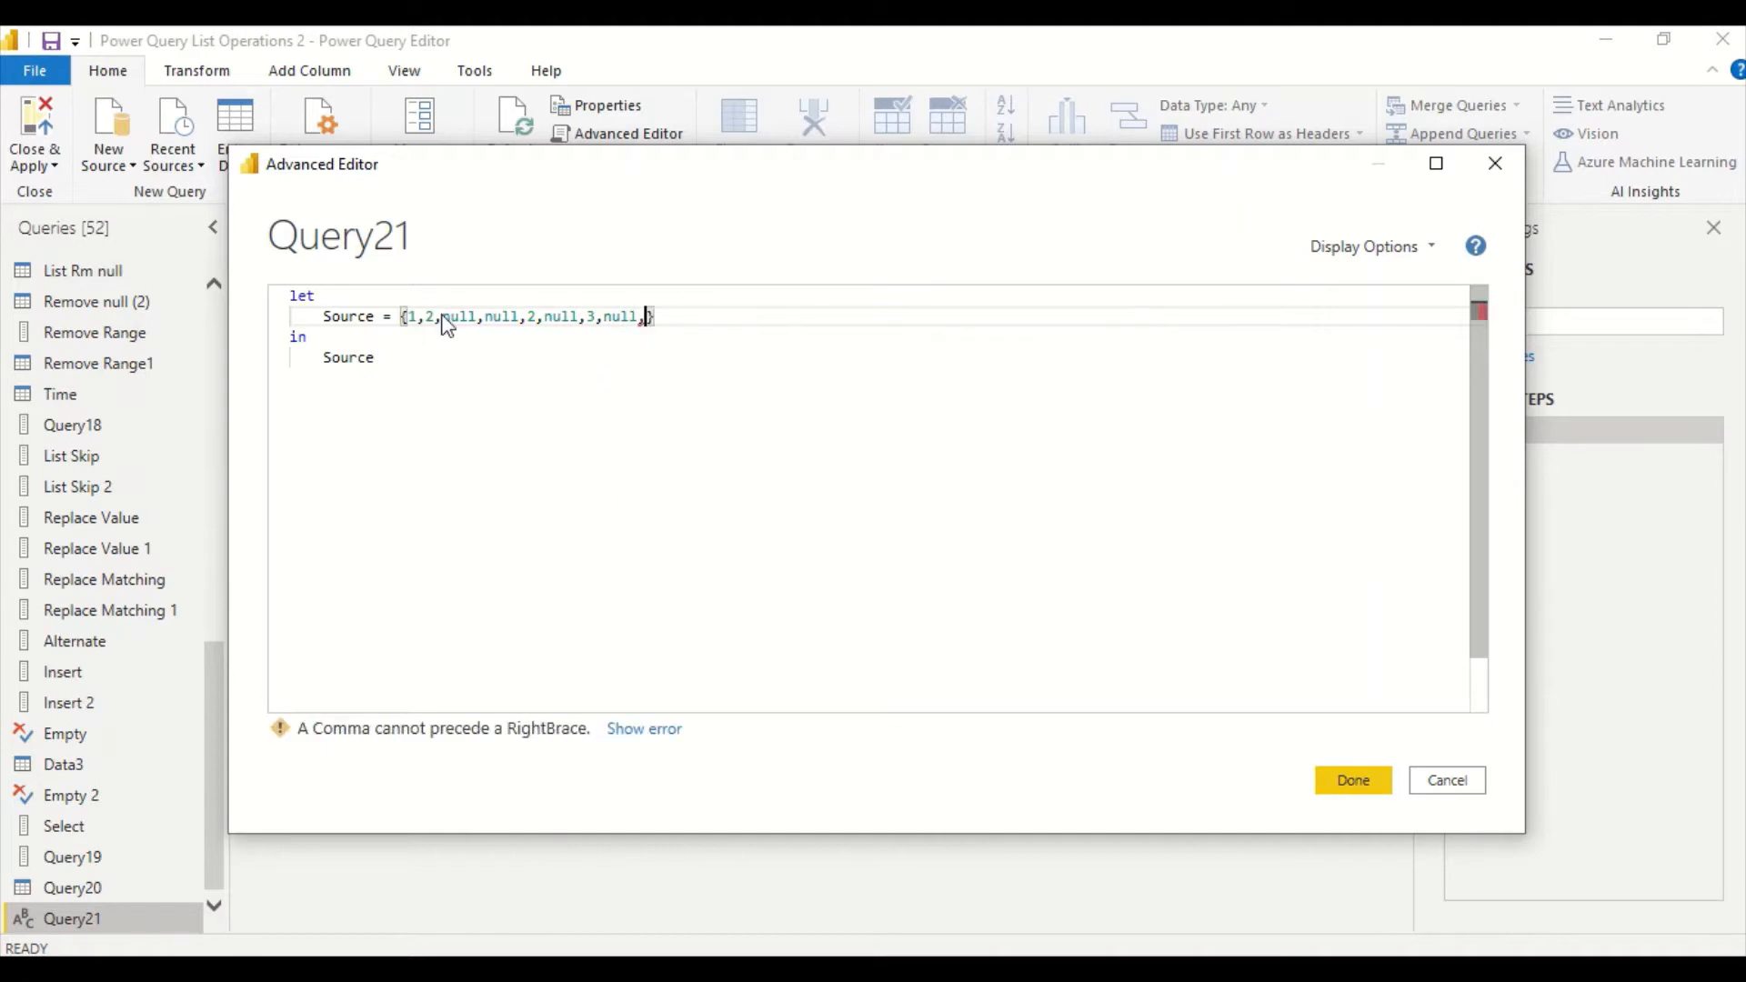
pyautogui.write('4')
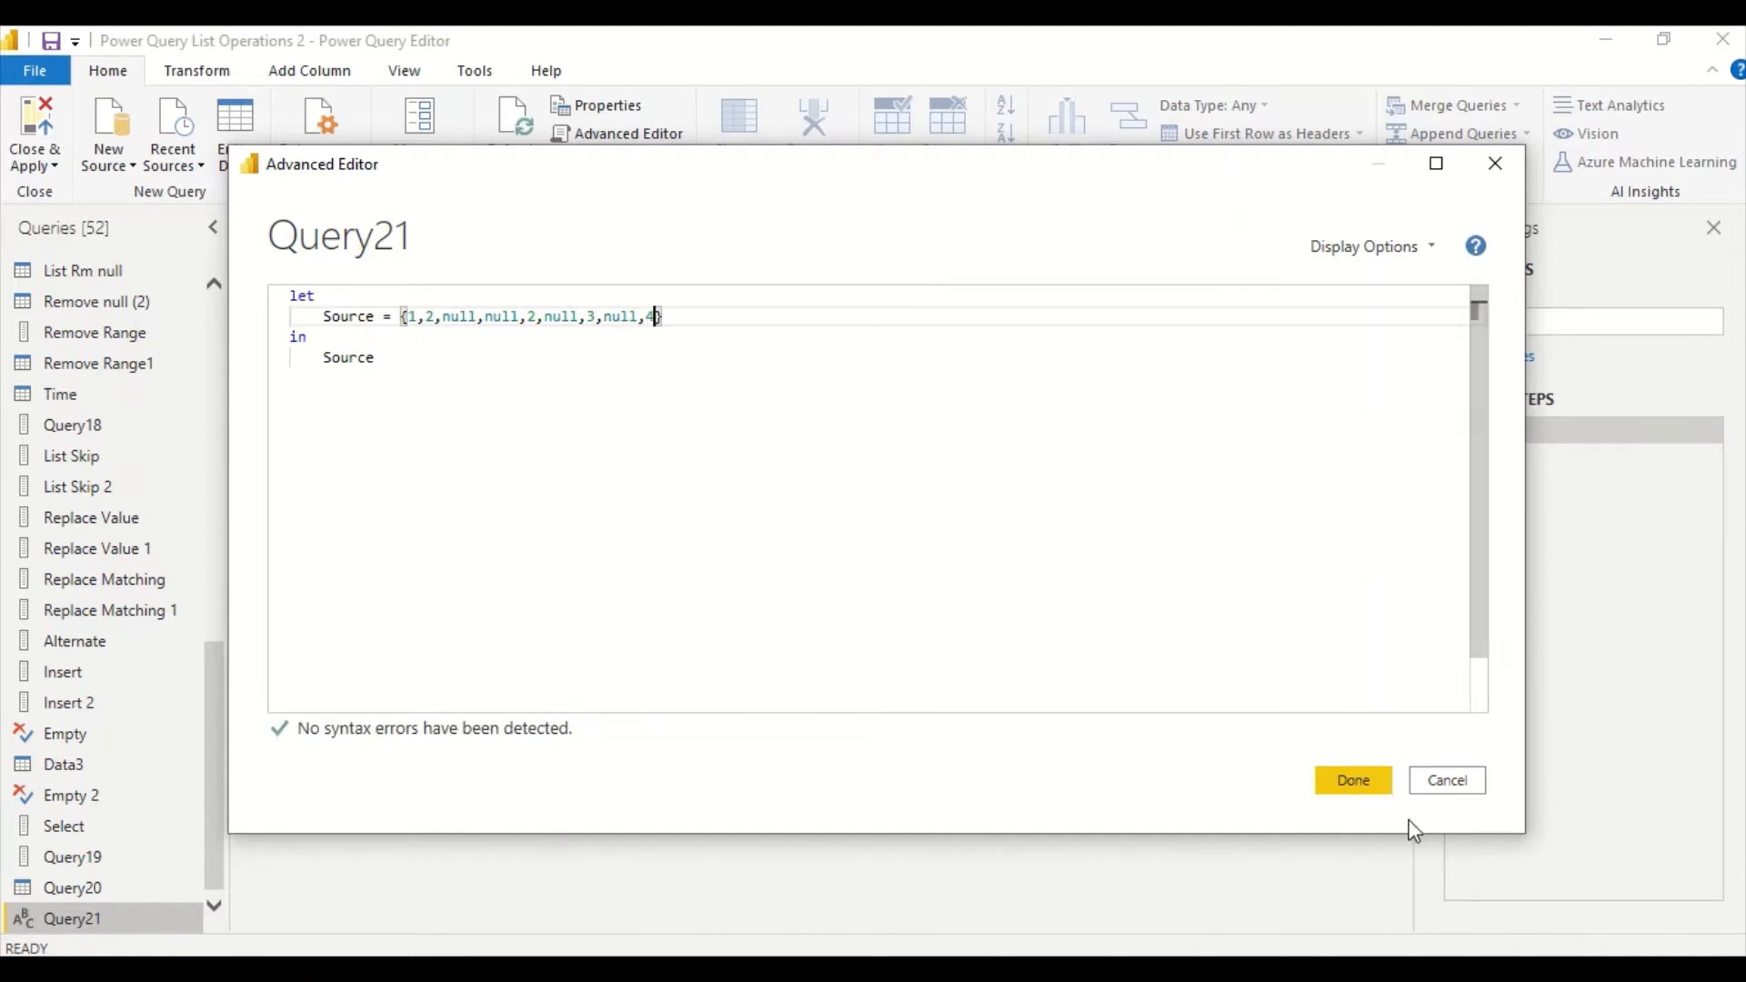
pyautogui.click(1349, 782)
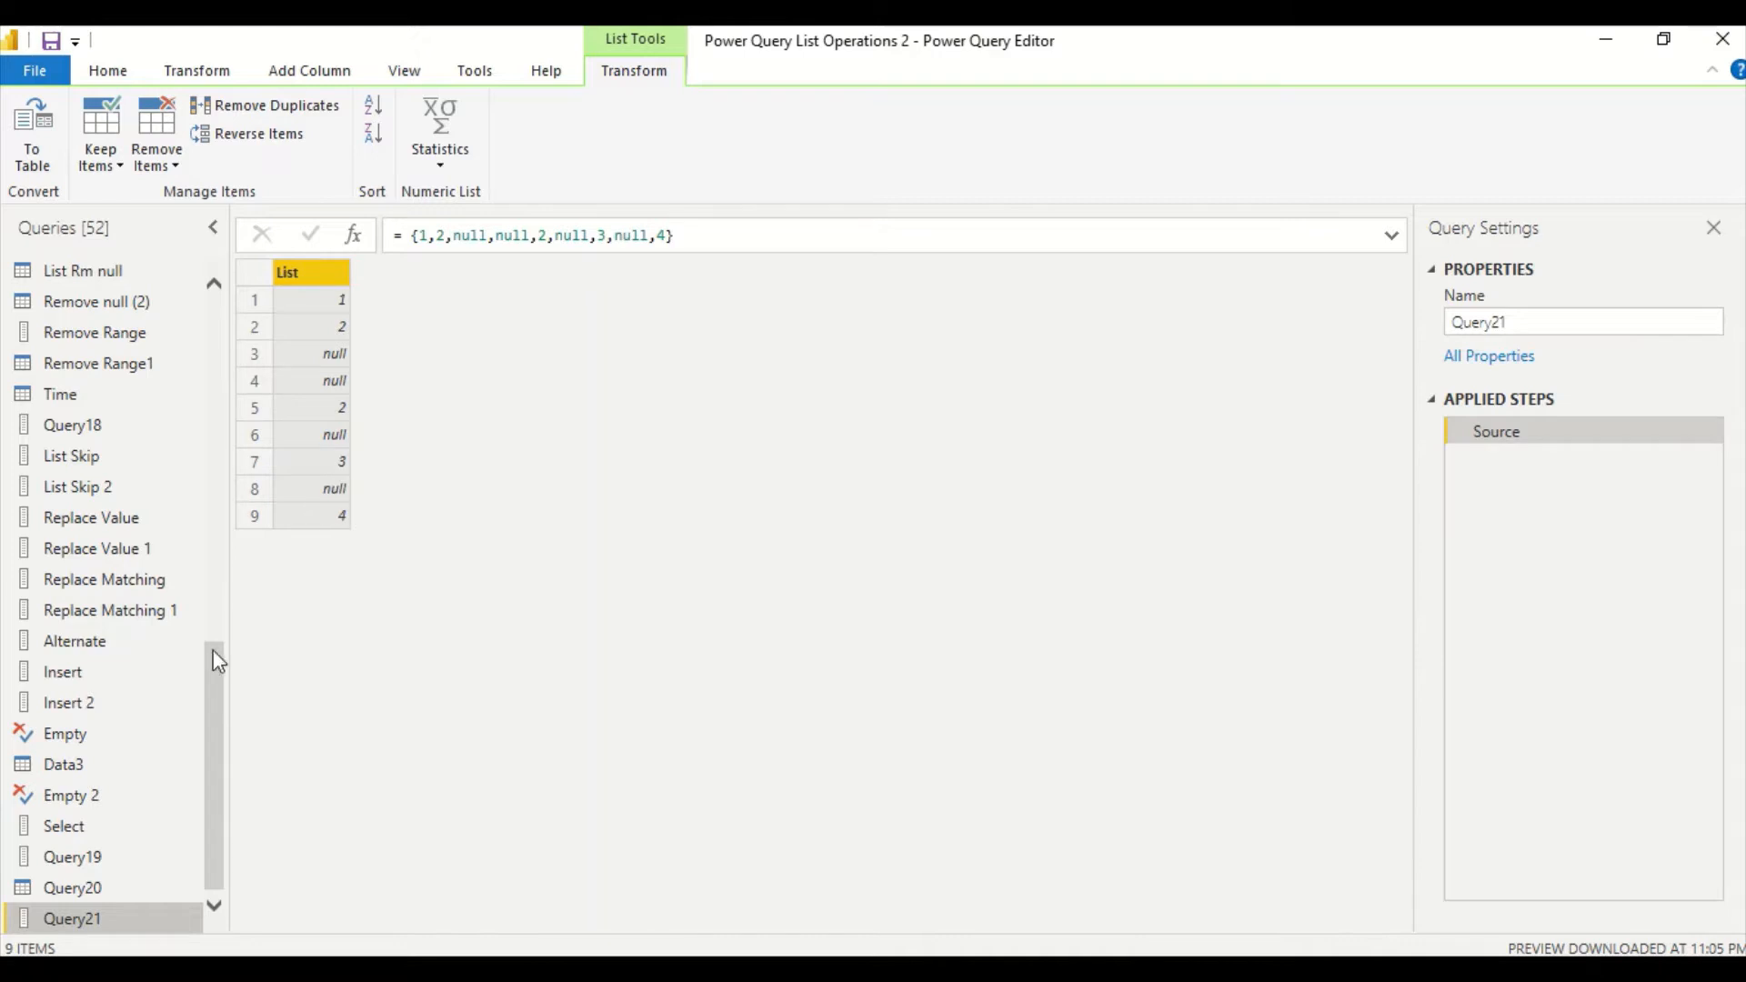
# Reopen the new query's code in the Advanced Editor and add a comma and an empty line after the Source definition.
pyautogui.rightClick(130, 922)
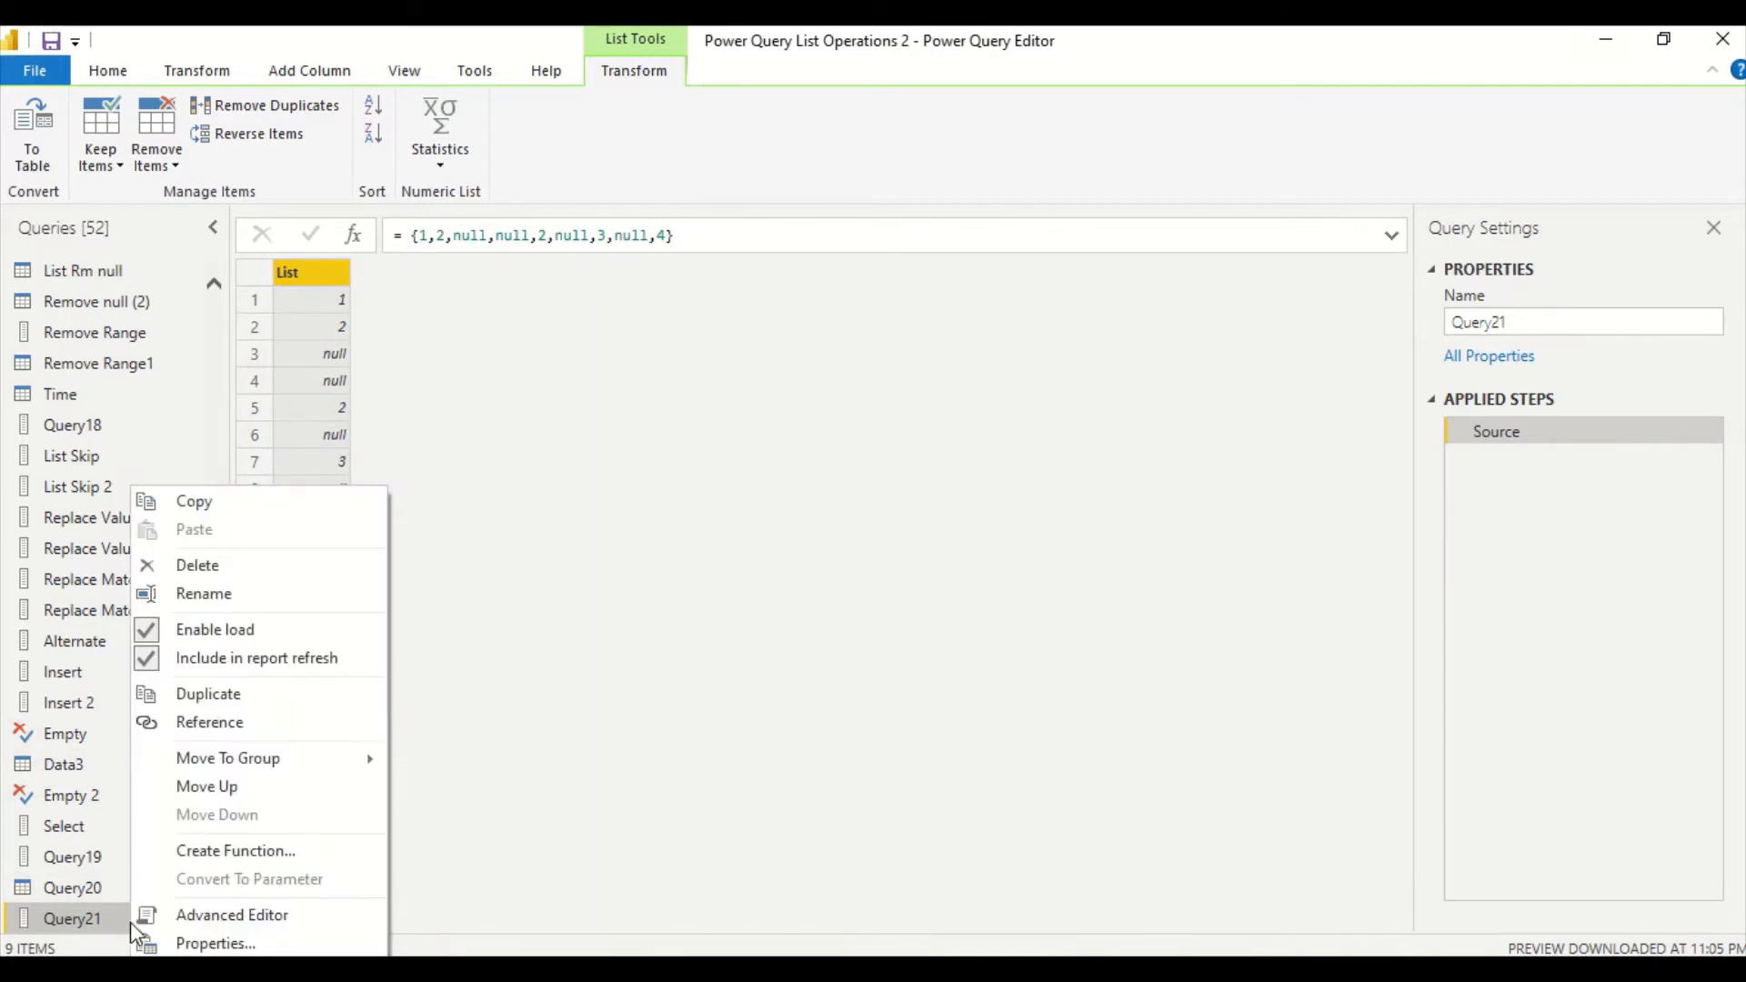
pyautogui.click(191, 914)
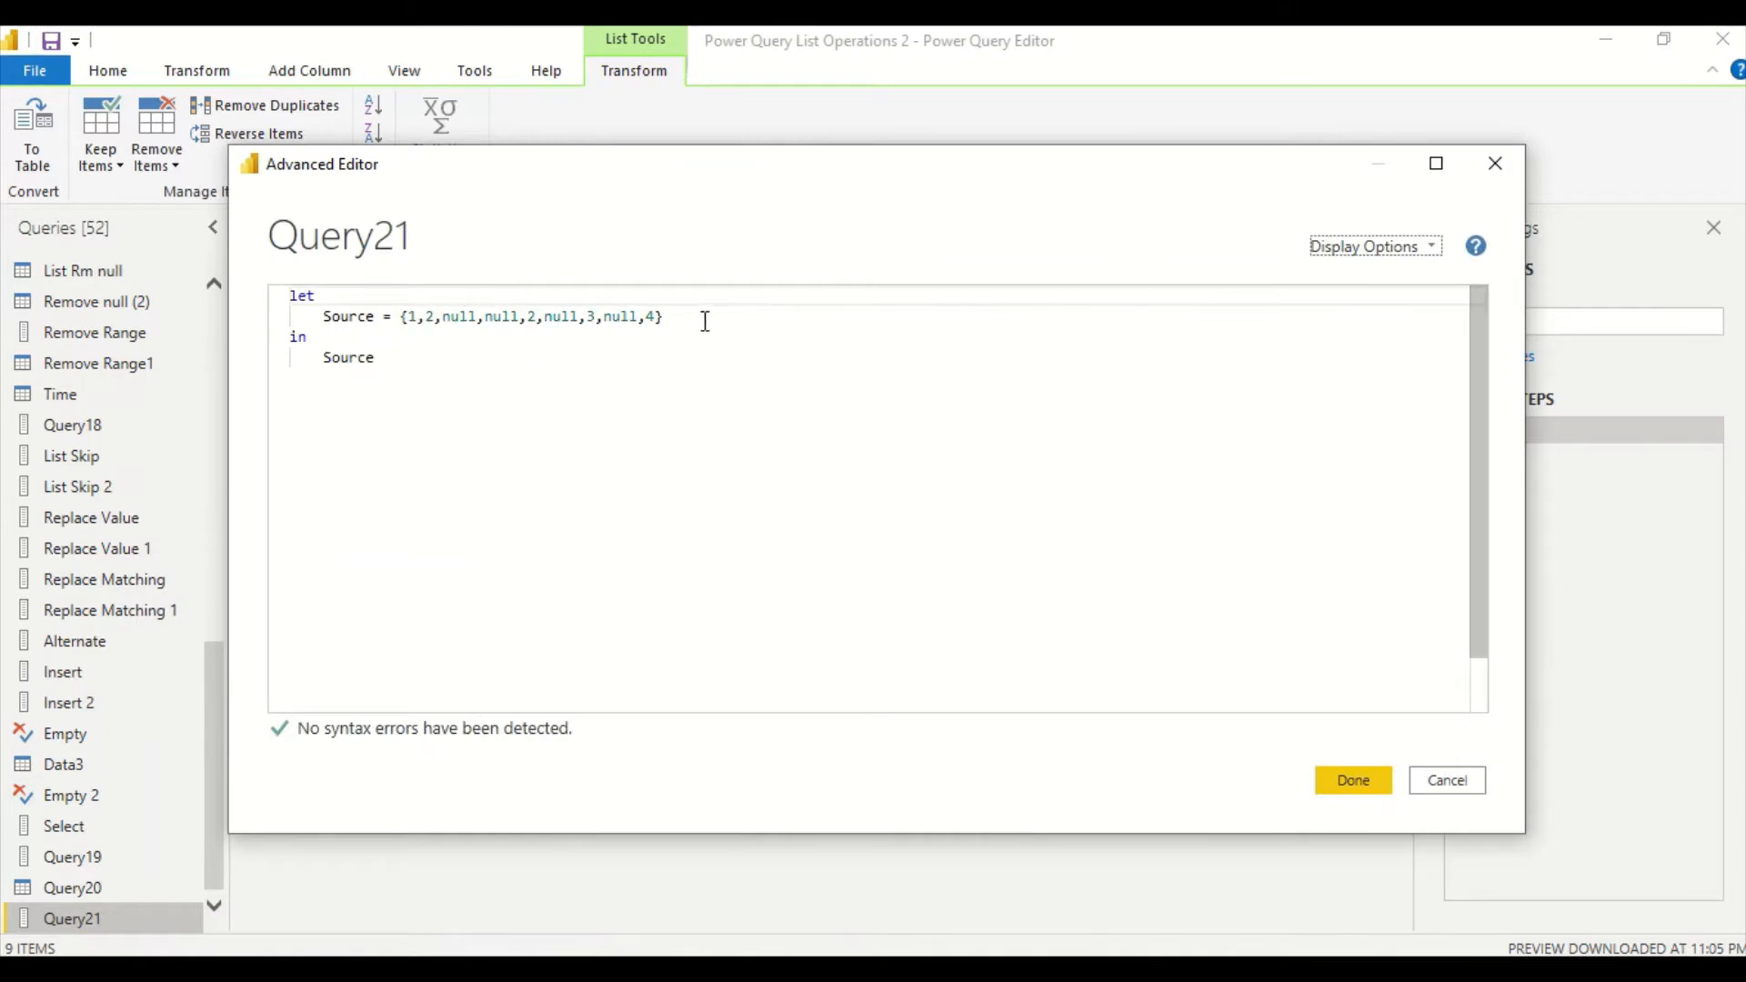
pyautogui.click(678, 317)
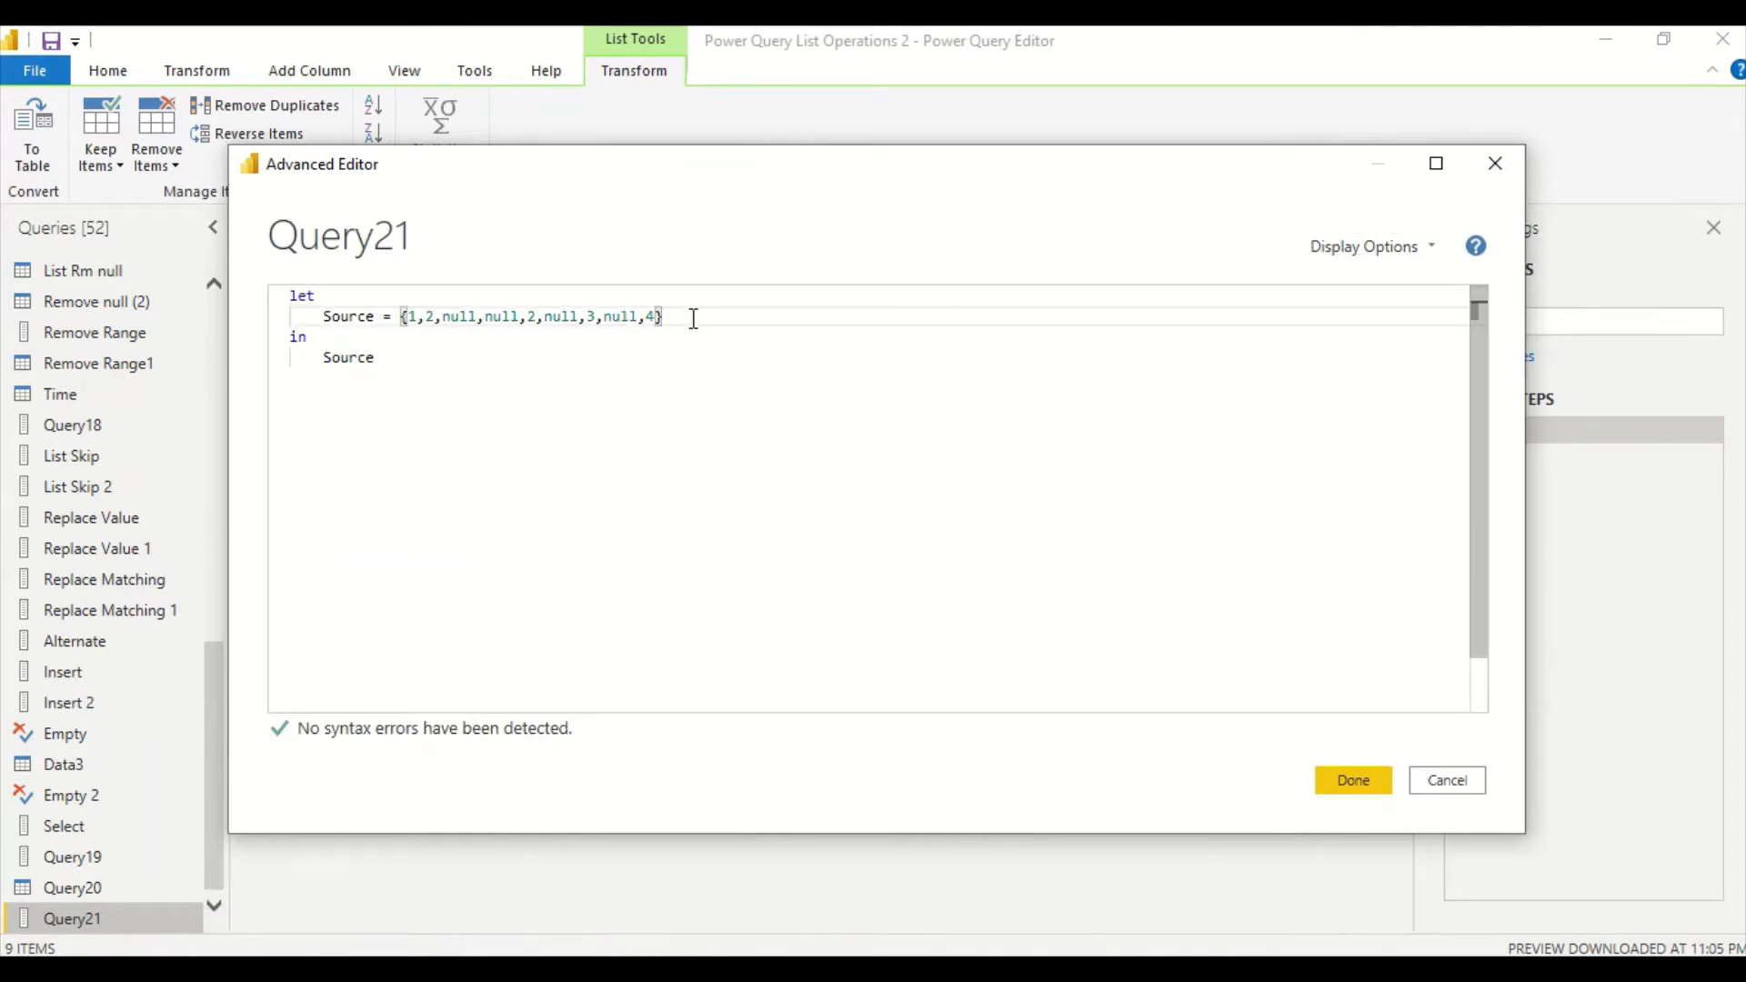
pyautogui.press('Return')
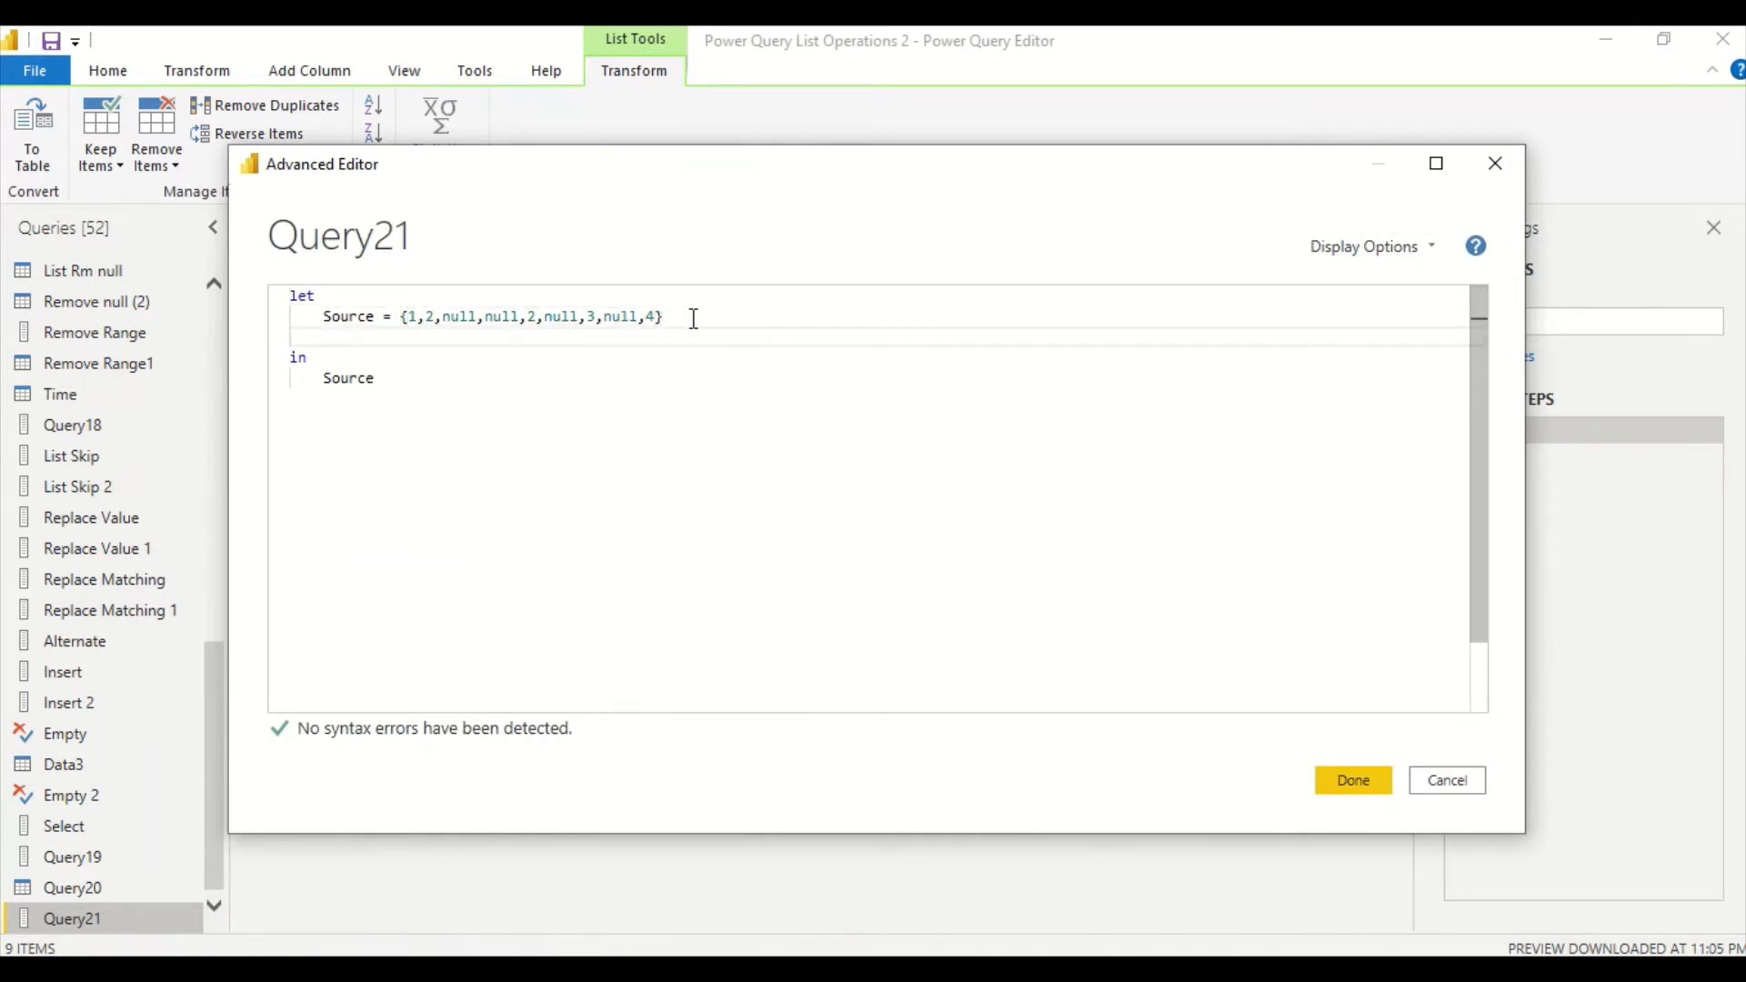
pyautogui.click(693, 318)
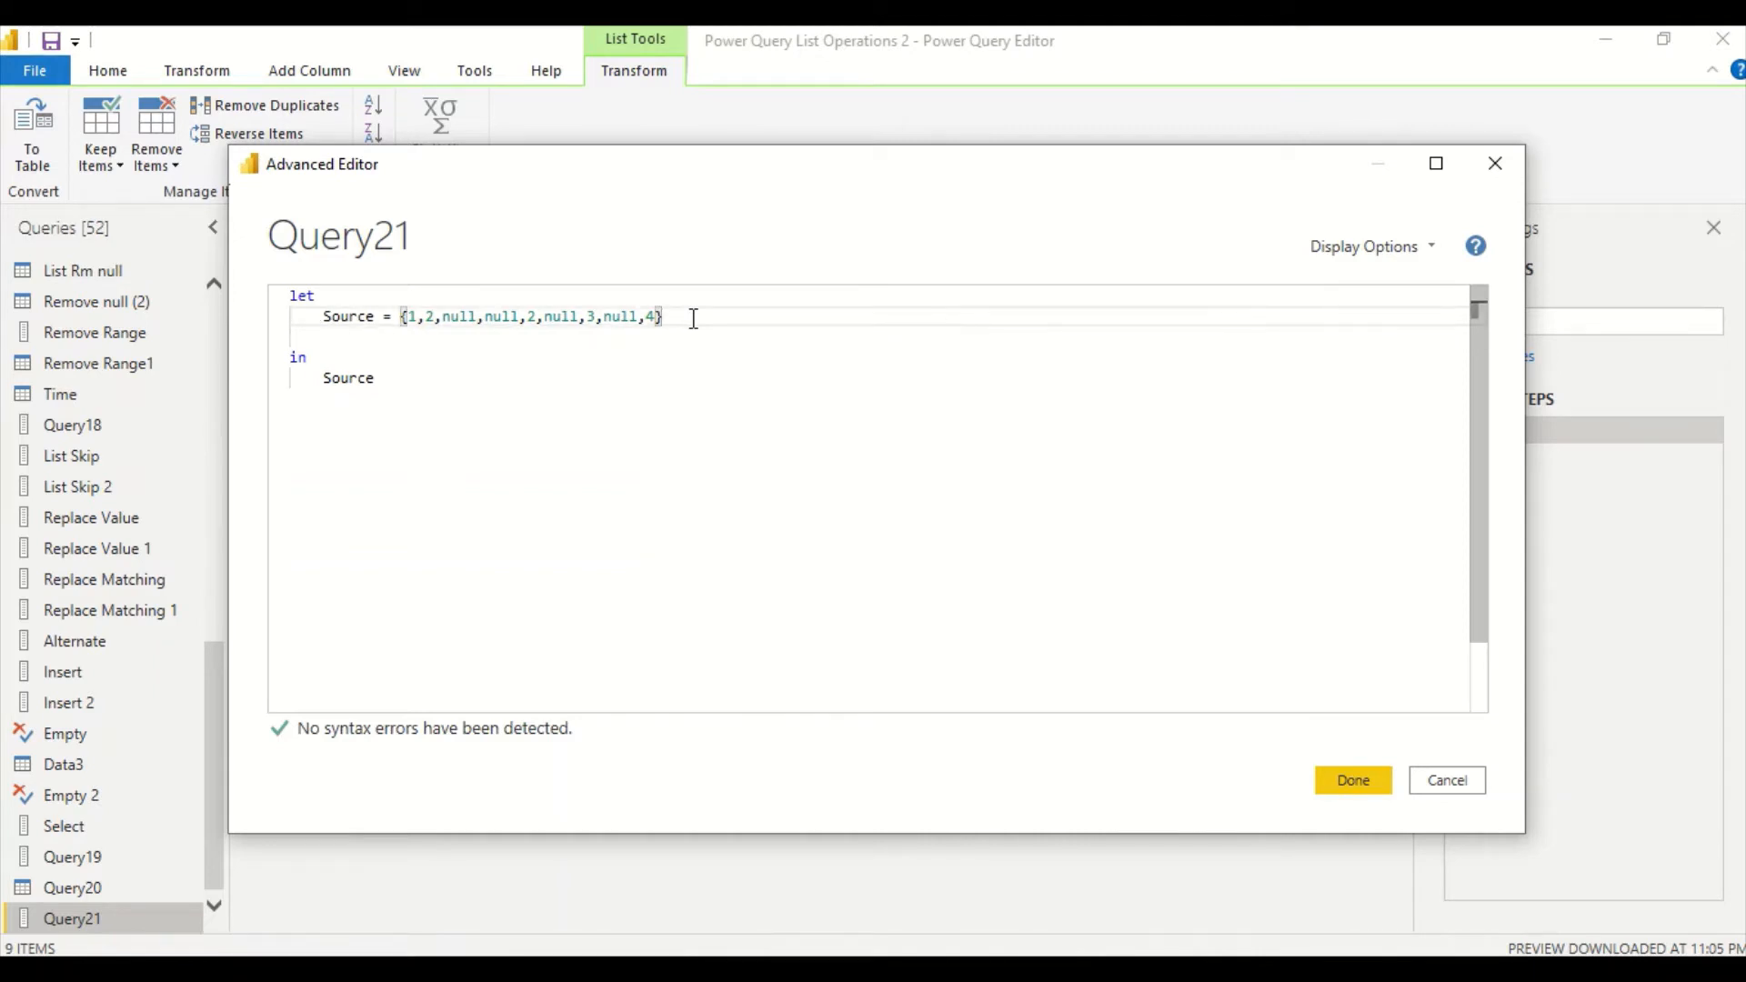
pyautogui.write(',')
pyautogui.click(353, 336)
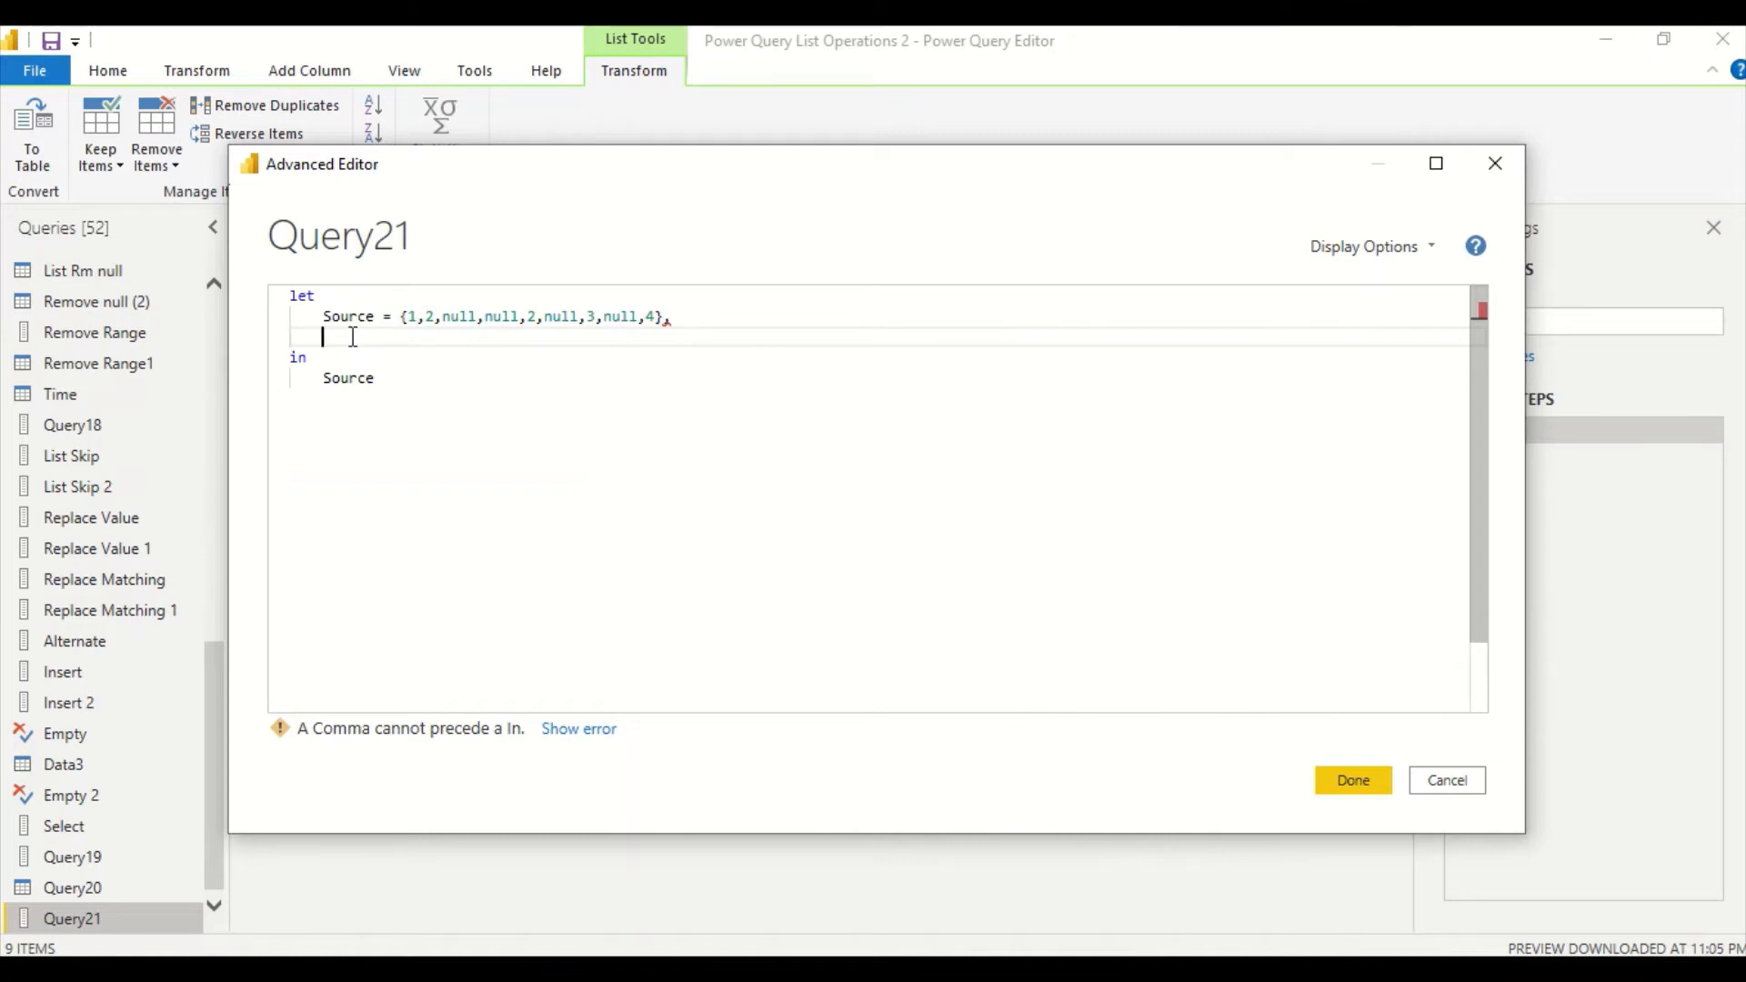
# Define a second variable below Source as _cnt = List.Count(Source).
pyautogui.write('_se')
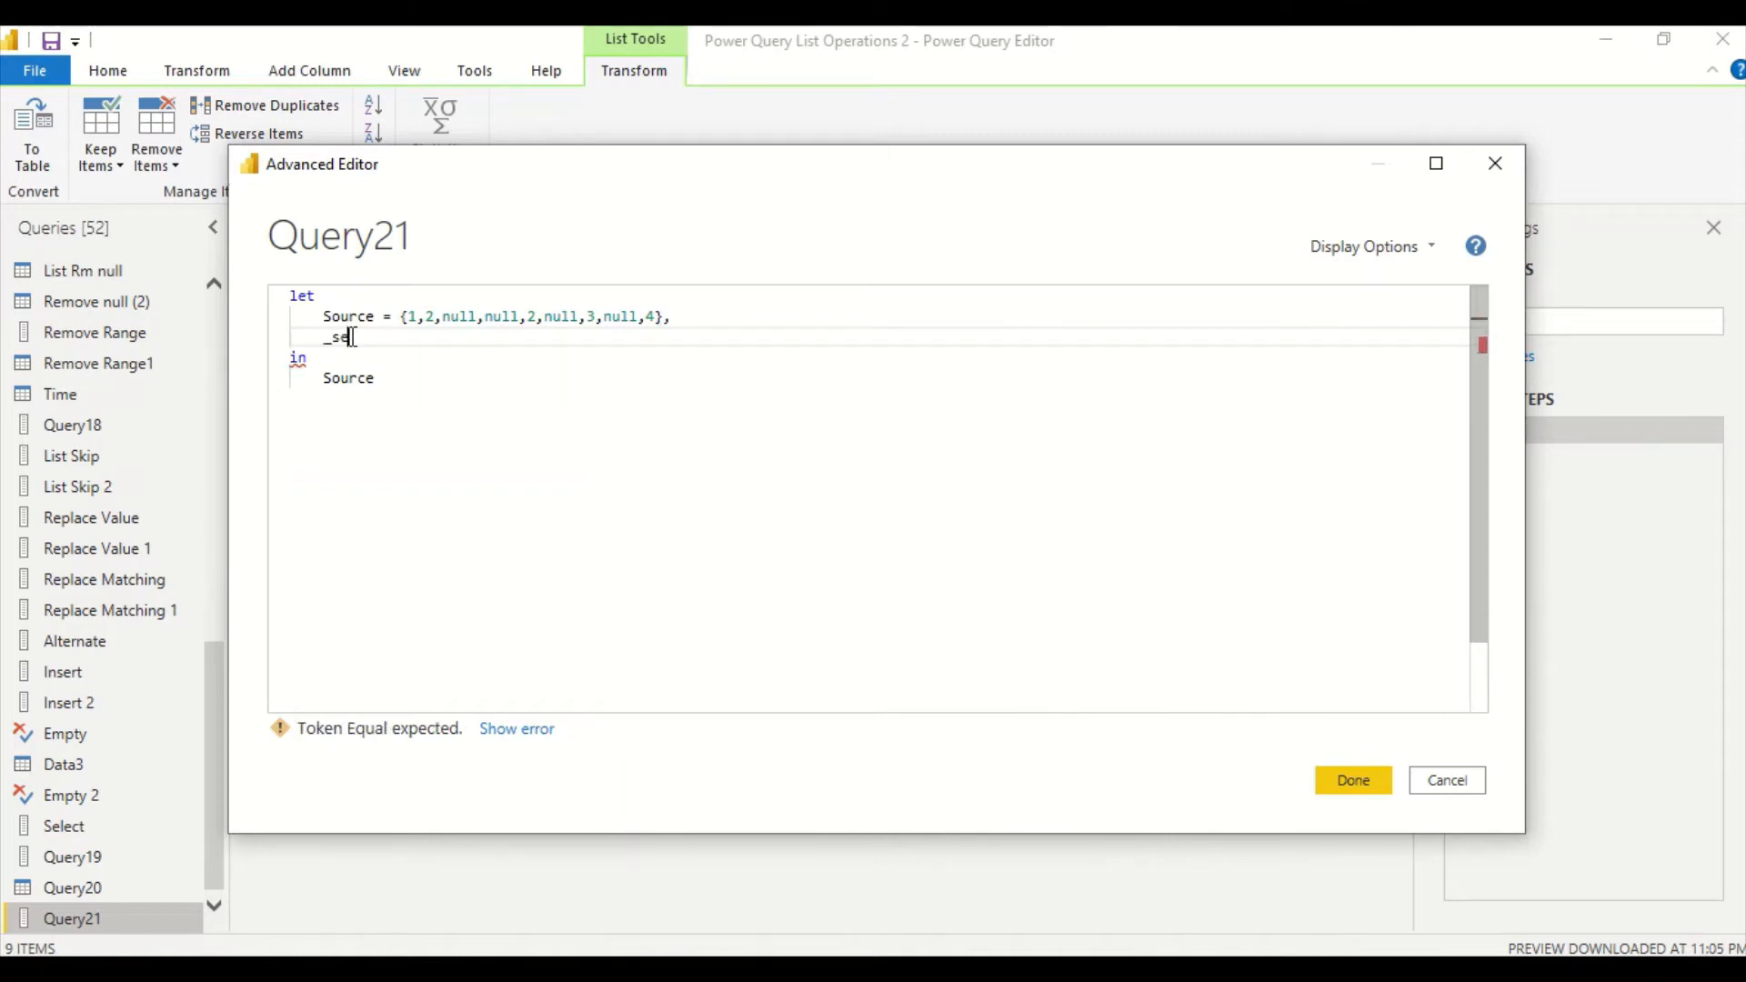
pyautogui.press('BackSpace')
pyautogui.press('BackSpace')
pyautogui.write('cnt = ')
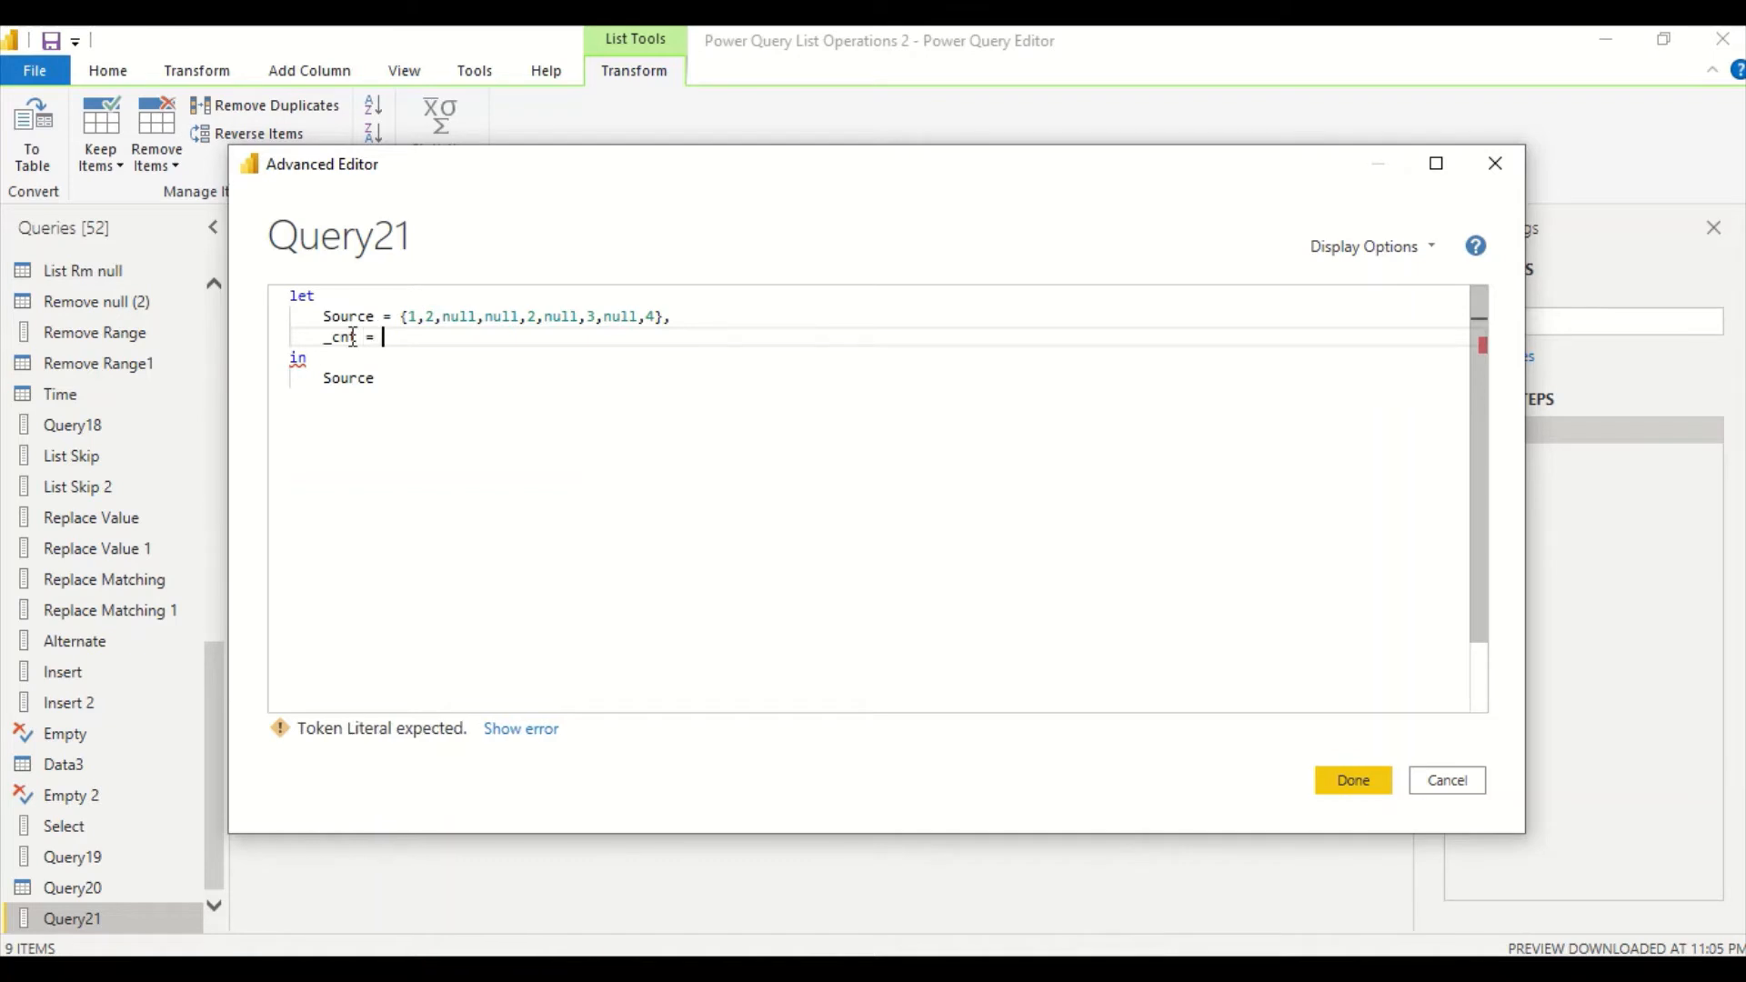
pyautogui.write('List.Co')
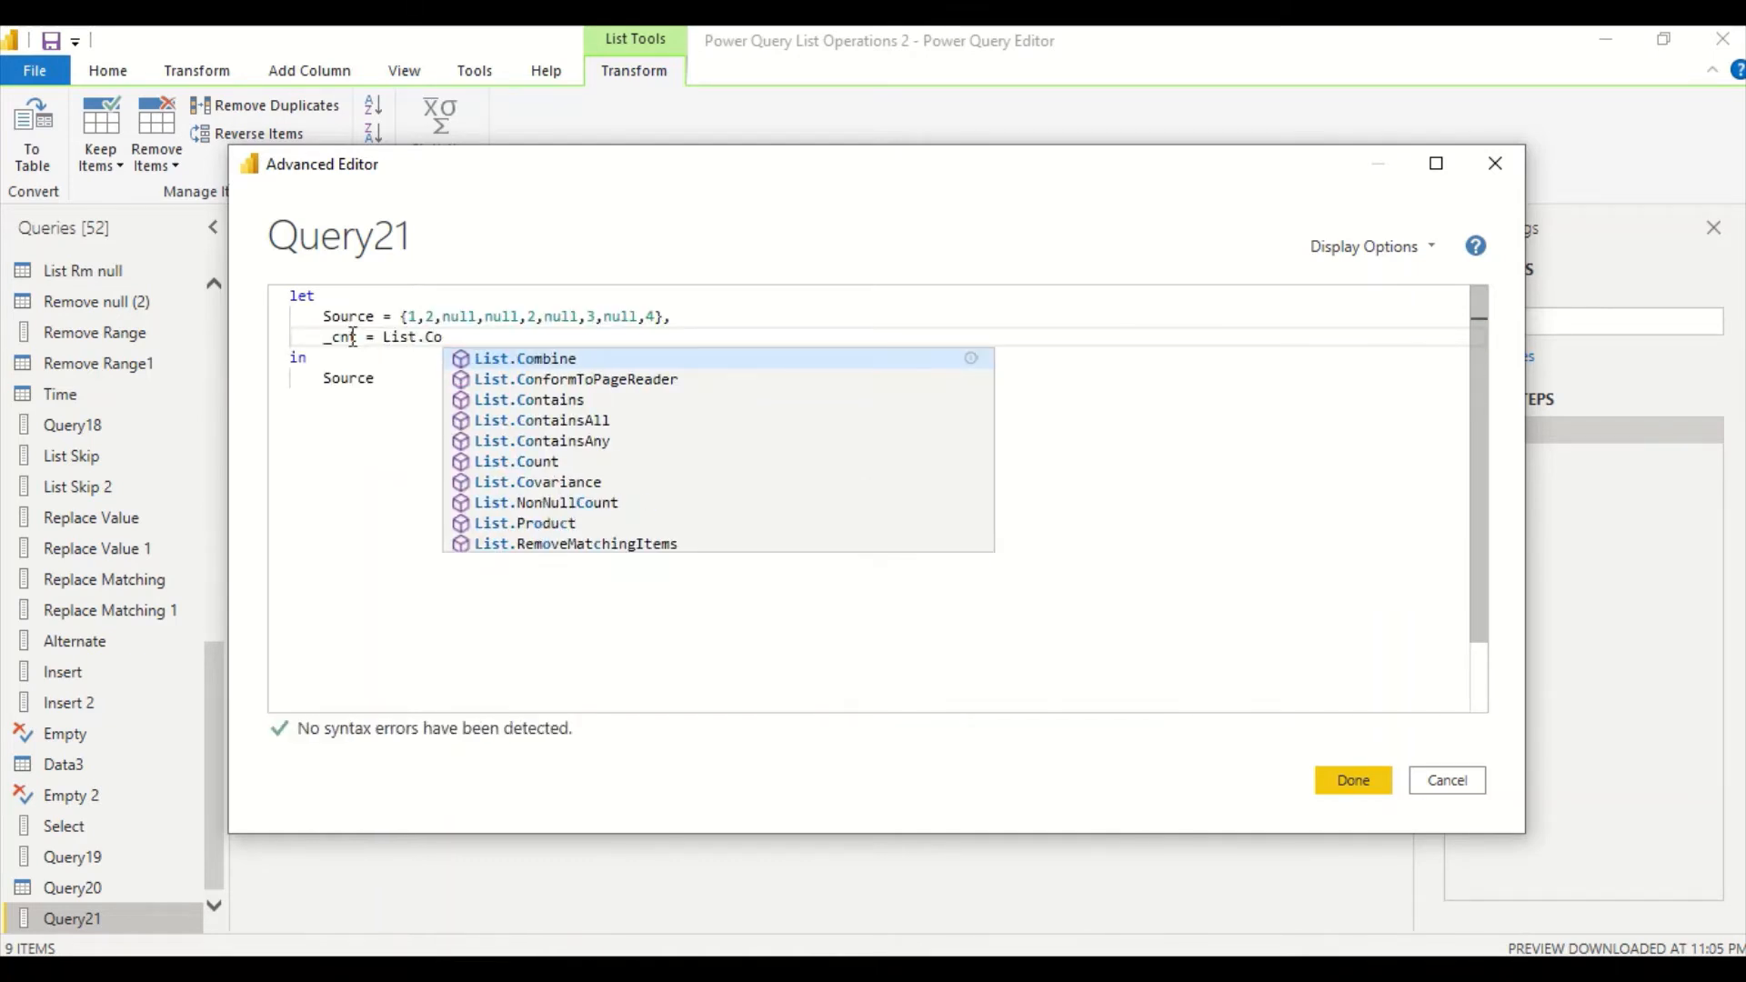
pyautogui.write('unt(')
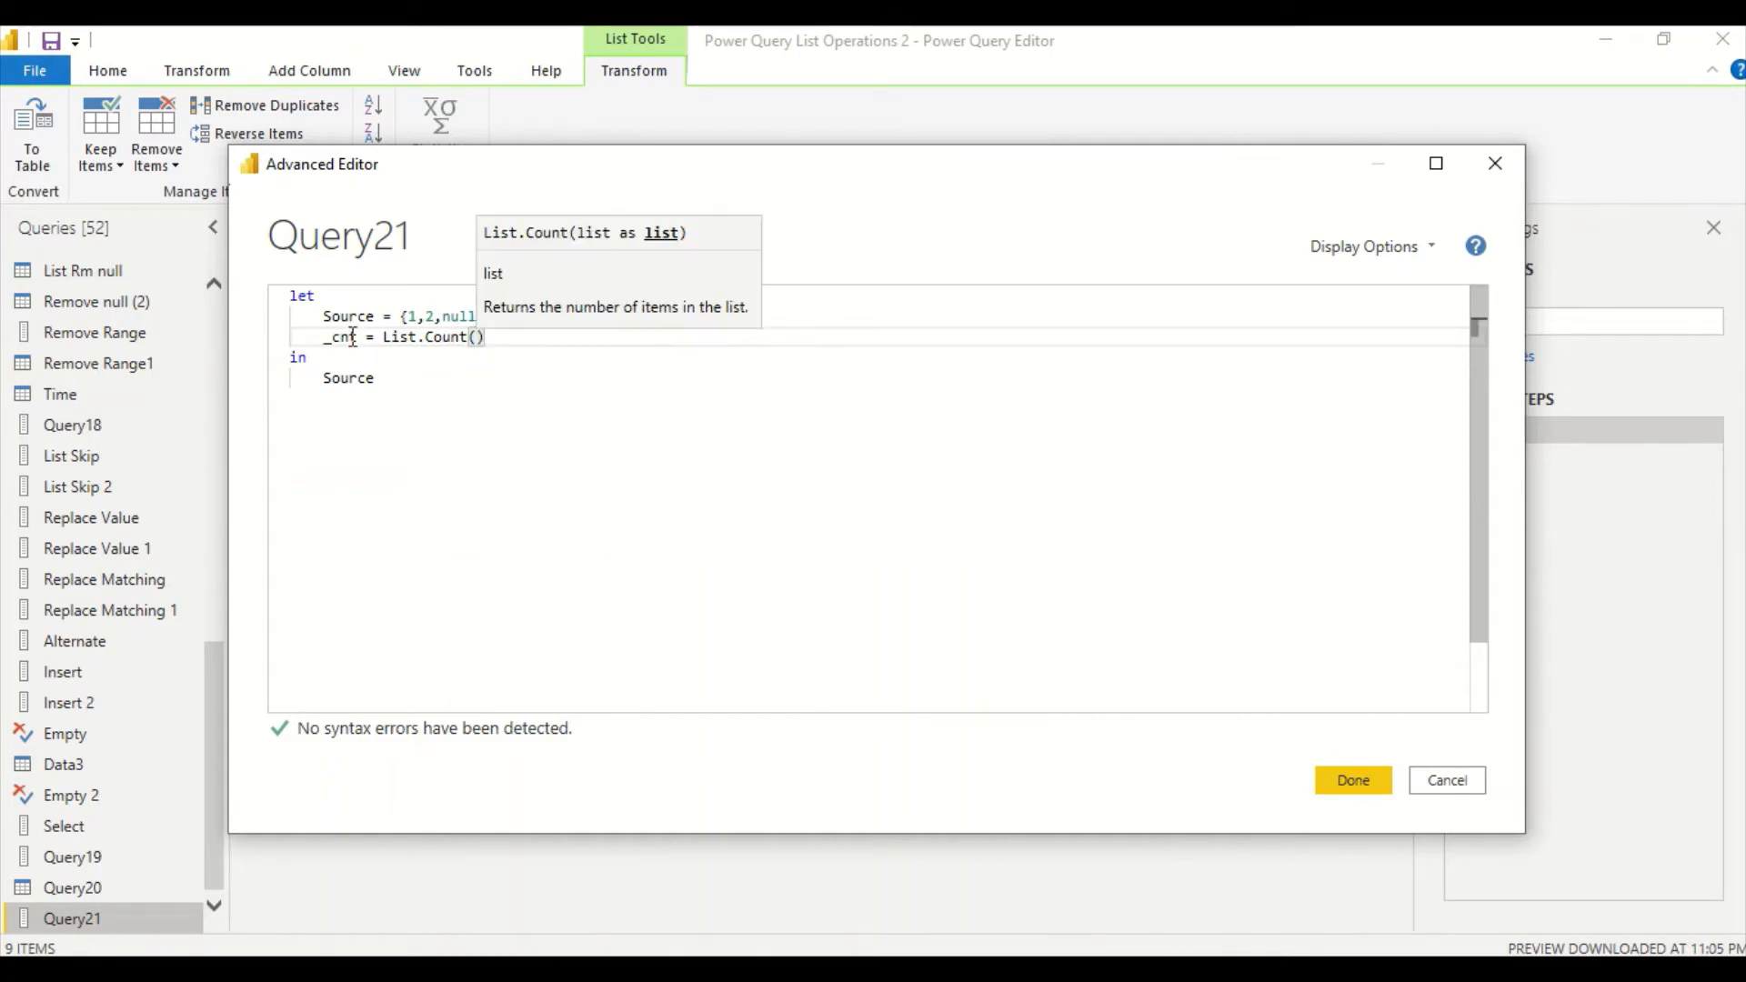
pyautogui.write('So')
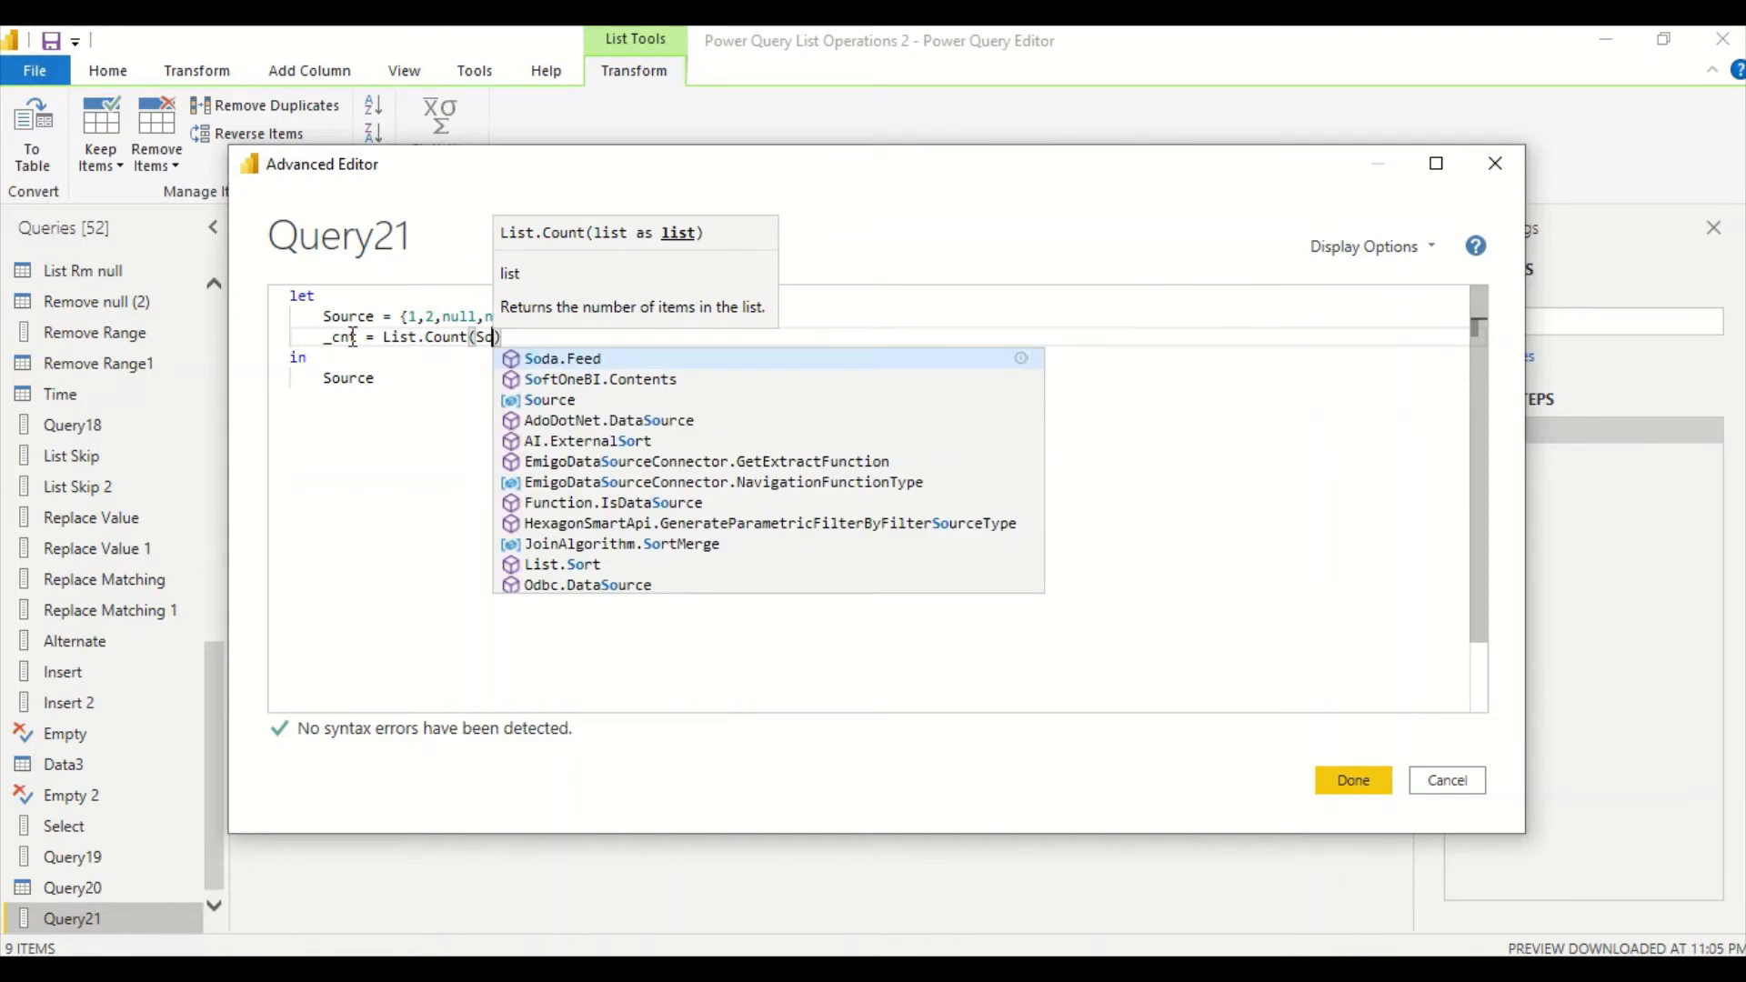
pyautogui.write('urce')
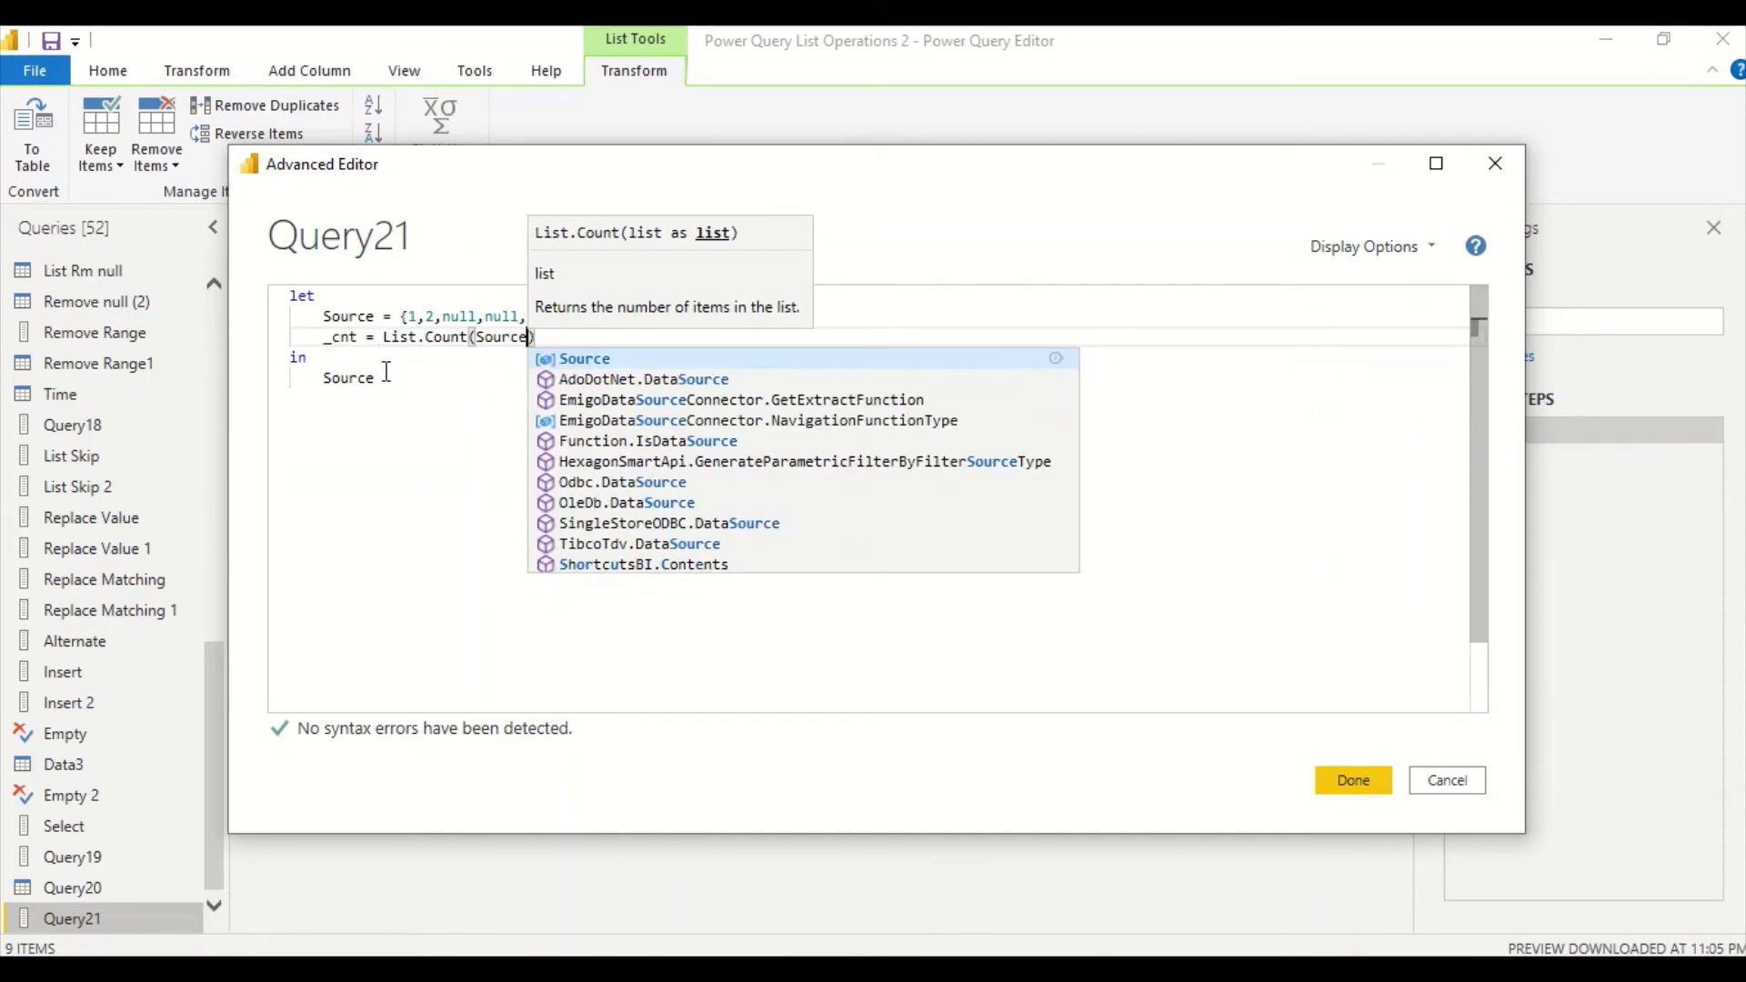
# Make the in clause return _cnt instead of Source and apply the code.
pyautogui.click(386, 372)
pyautogui.doubleClick(339, 337)
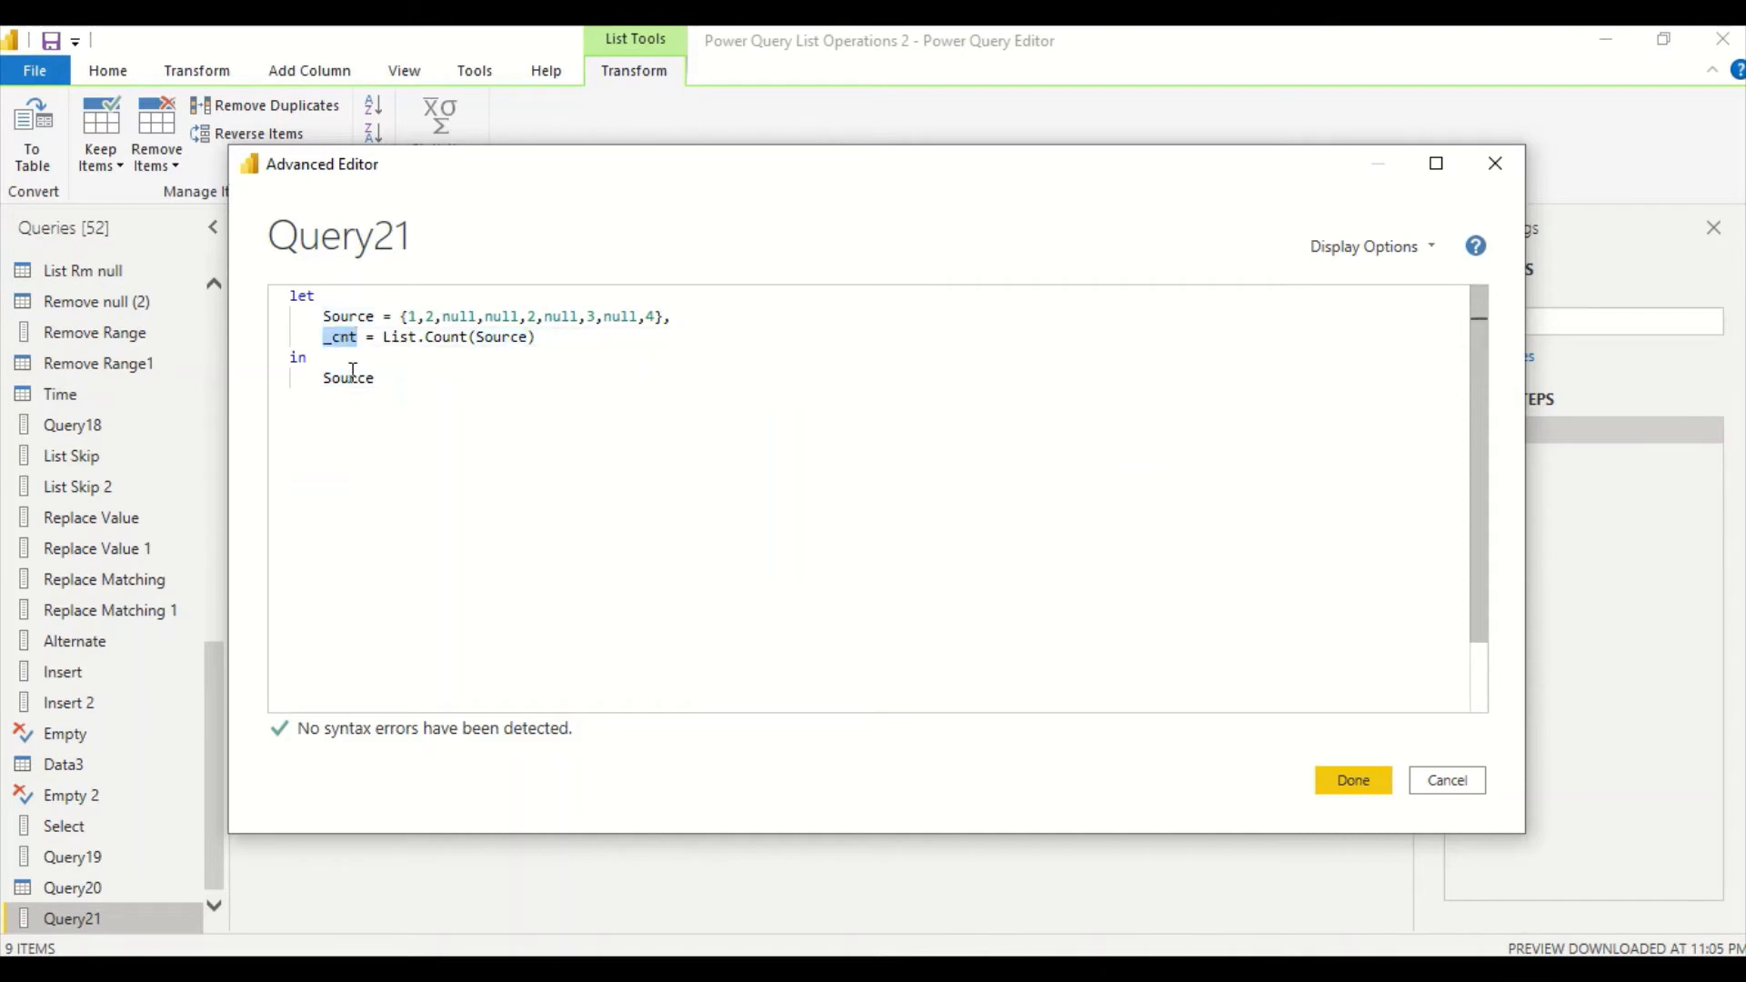
pyautogui.hotkey('ctrl', 'c')
pyautogui.doubleClick(355, 376)
pyautogui.hotkey('ctrl', 'v')
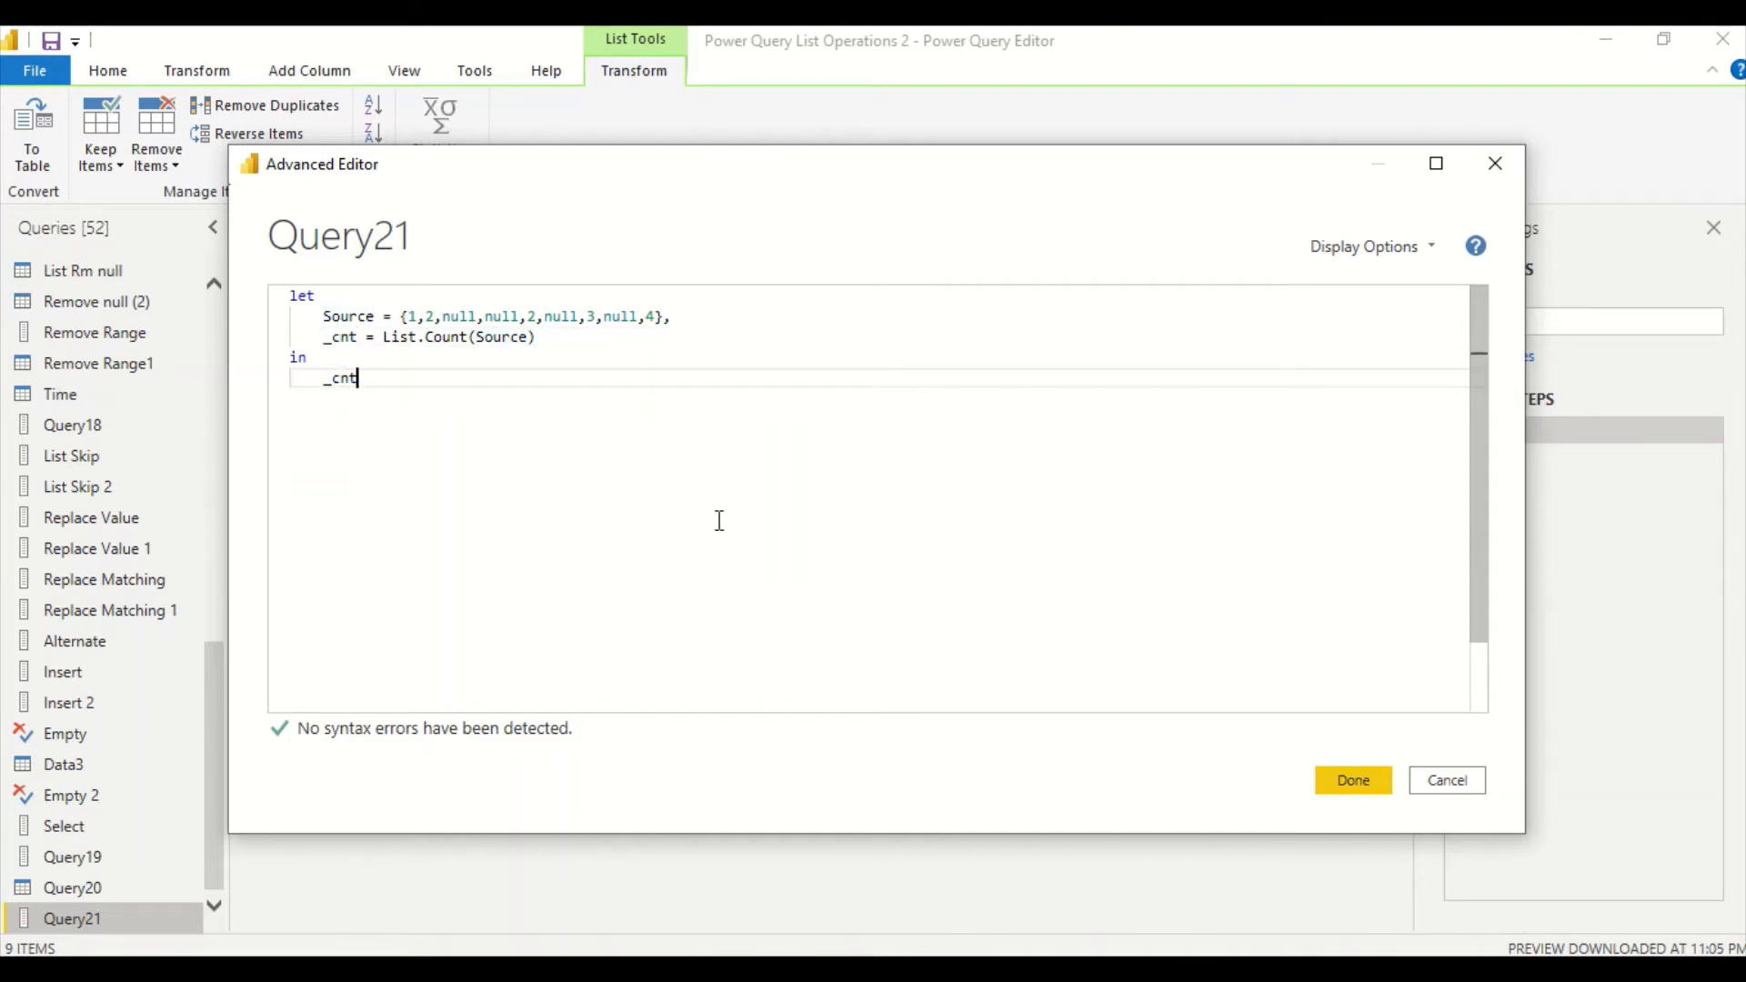
pyautogui.click(1371, 796)
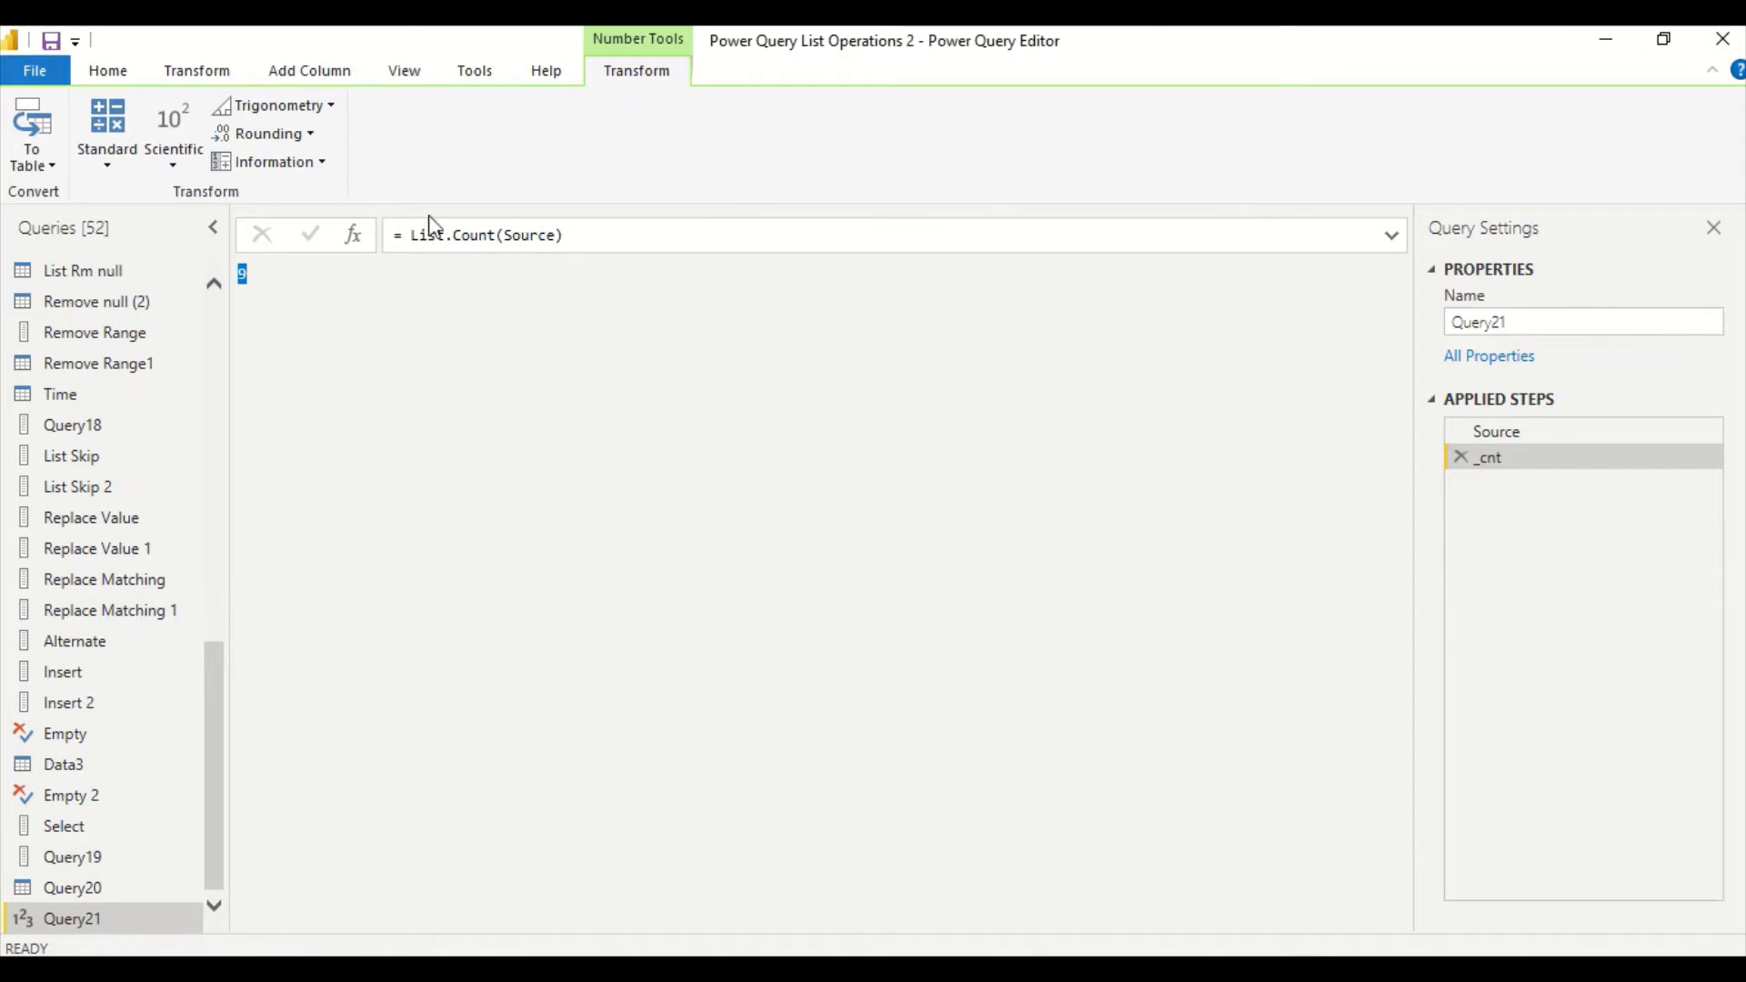
# Replace List.Count with List.NonNullCount in the _cnt formula and check the result against the items of the Source step.
pyautogui.doubleClick(482, 236)
pyautogui.press('BackSpace')
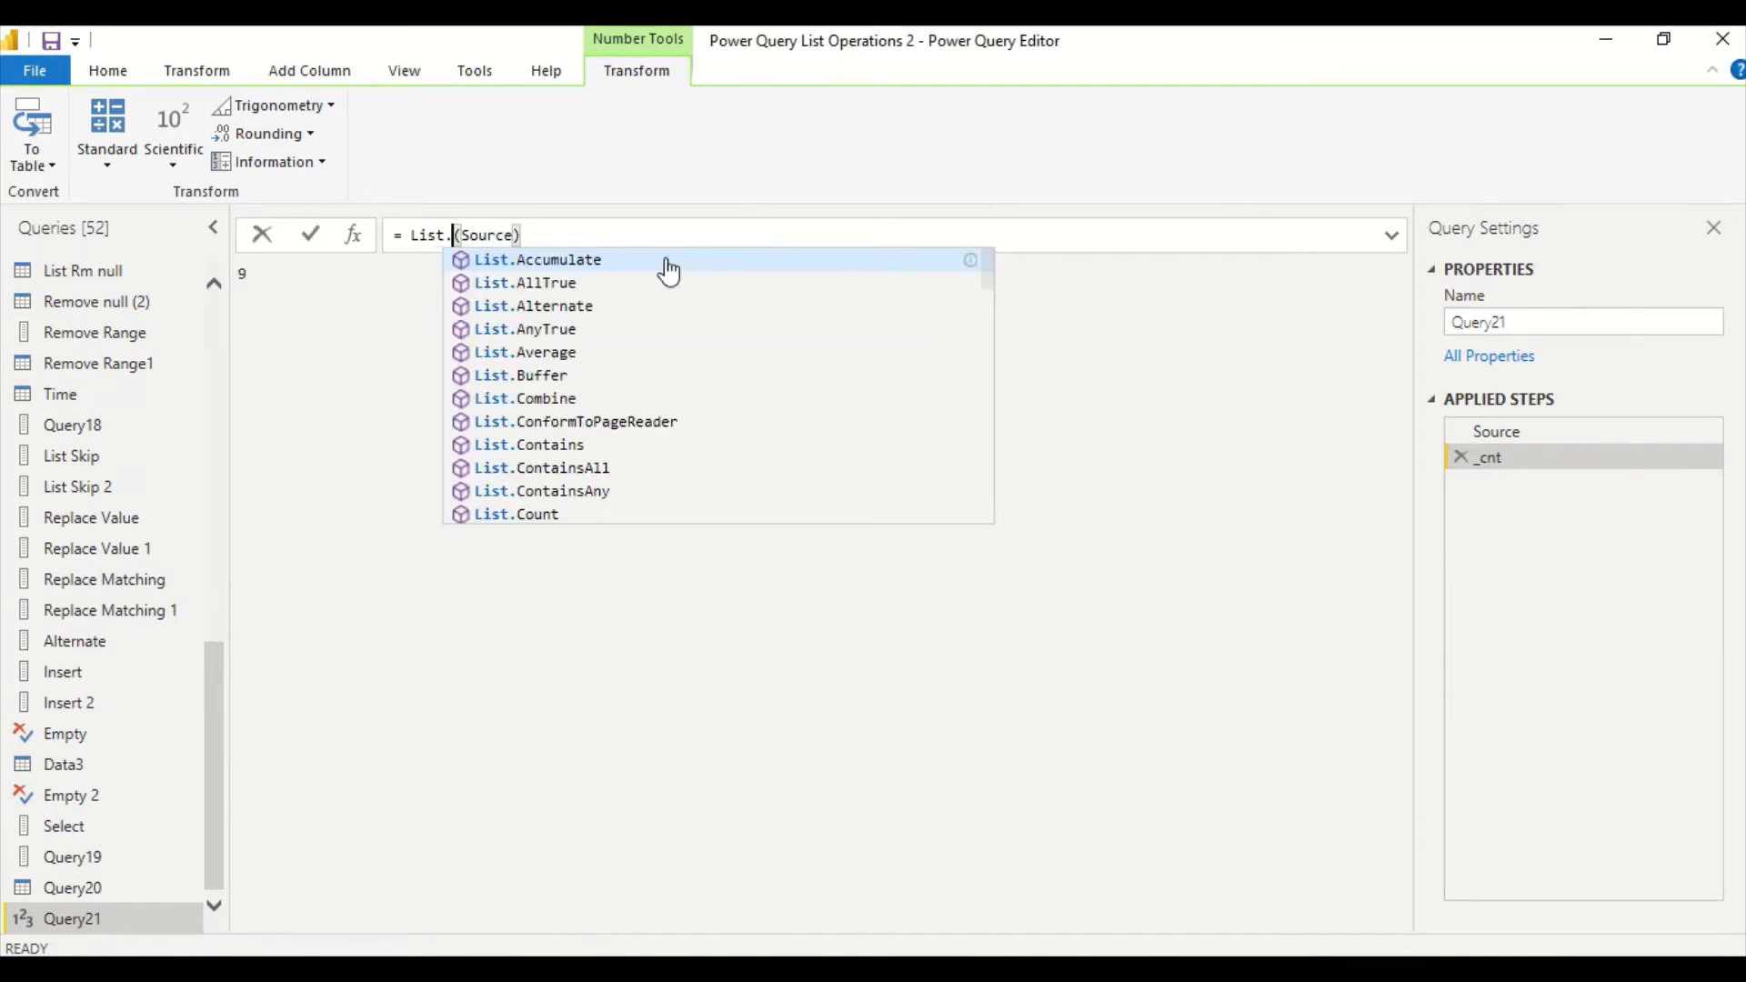
pyautogui.write('N')
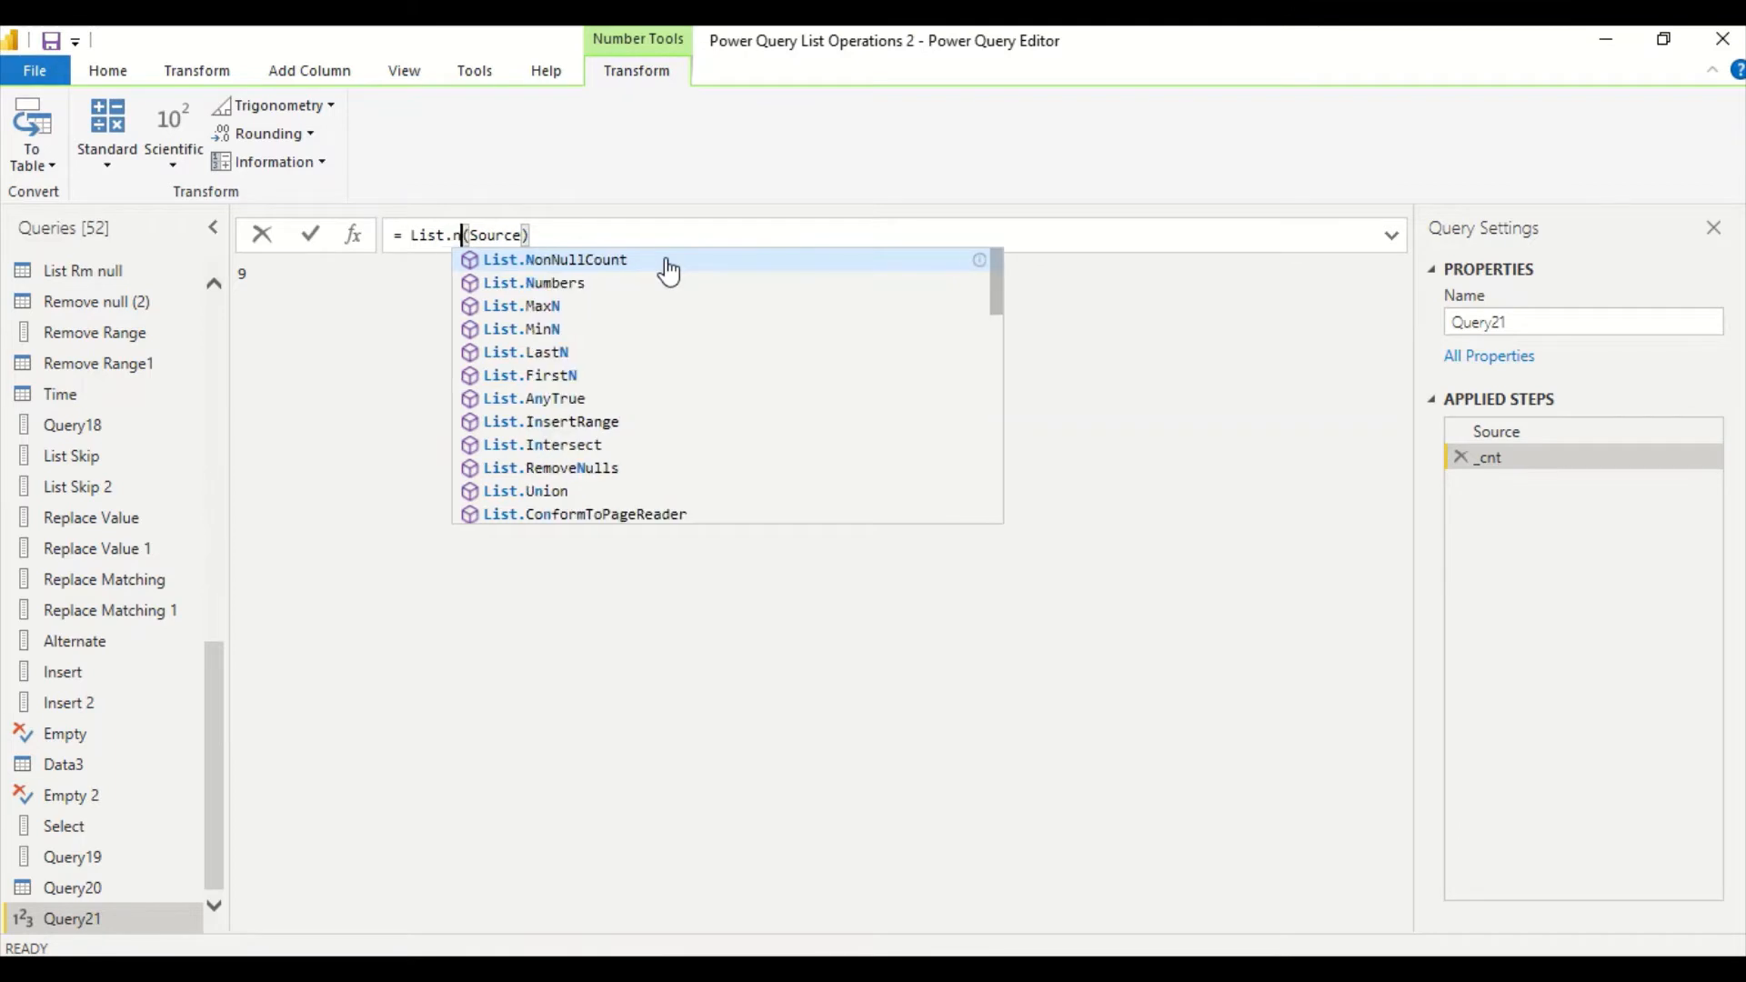
pyautogui.press('Tab')
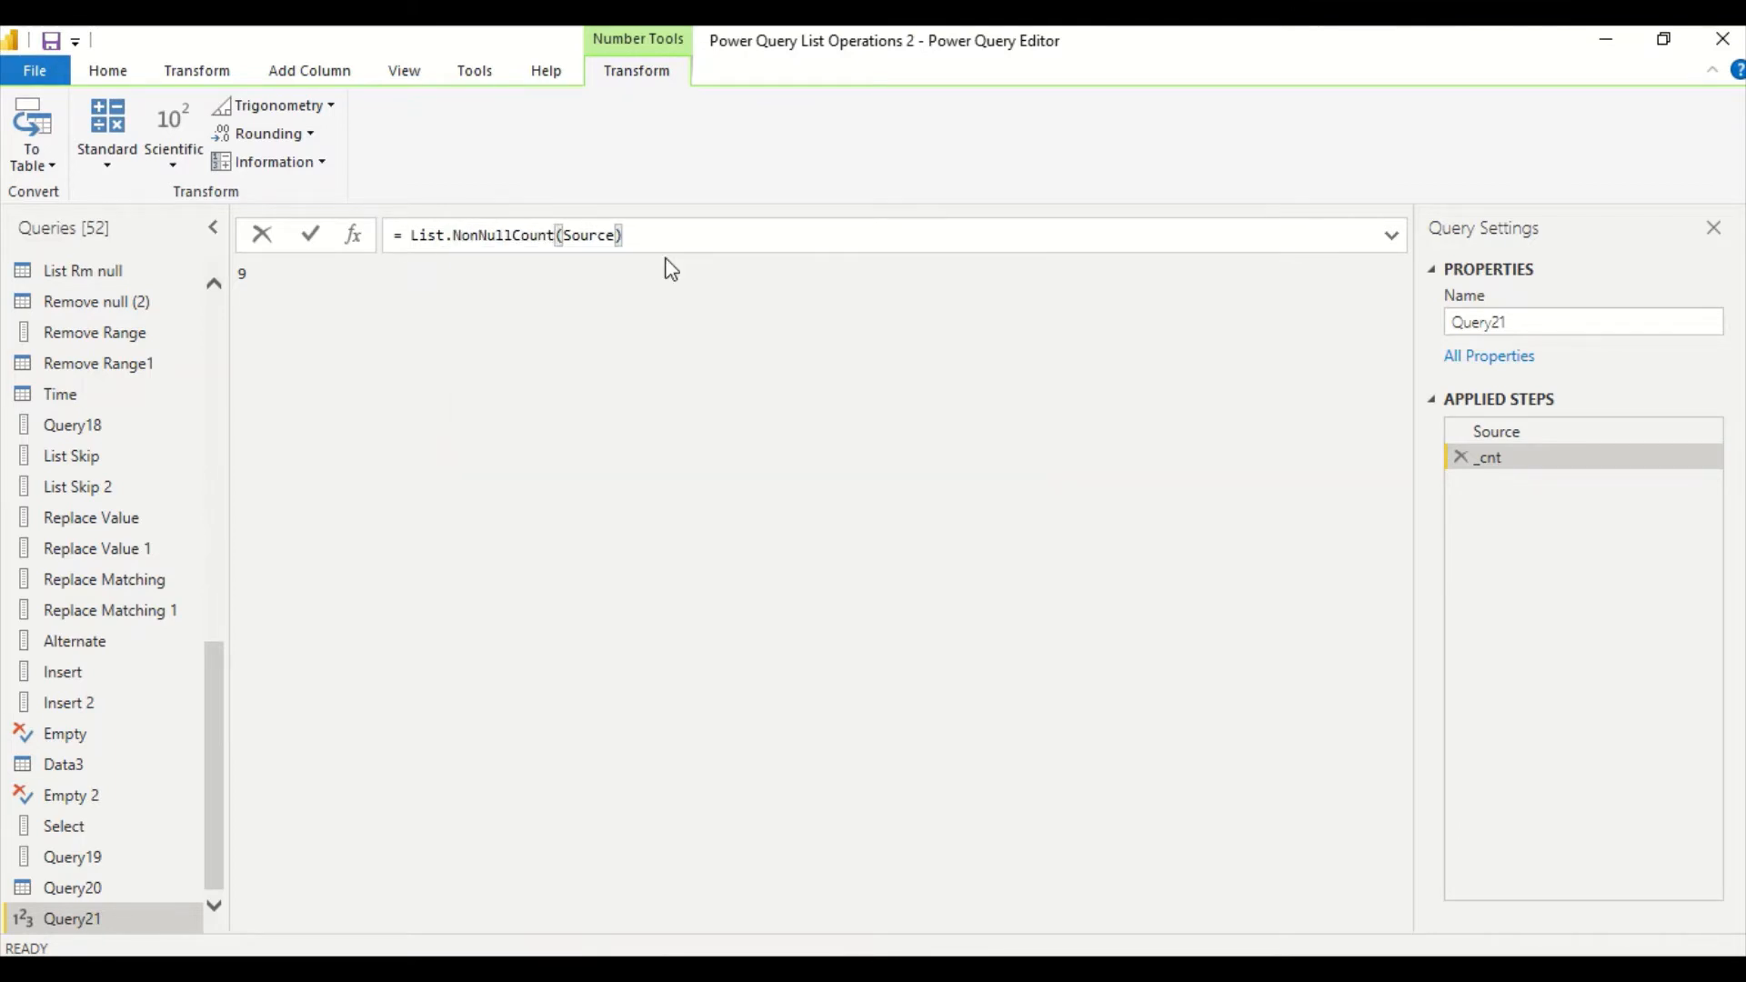
pyautogui.press('Return')
pyautogui.click(1506, 431)
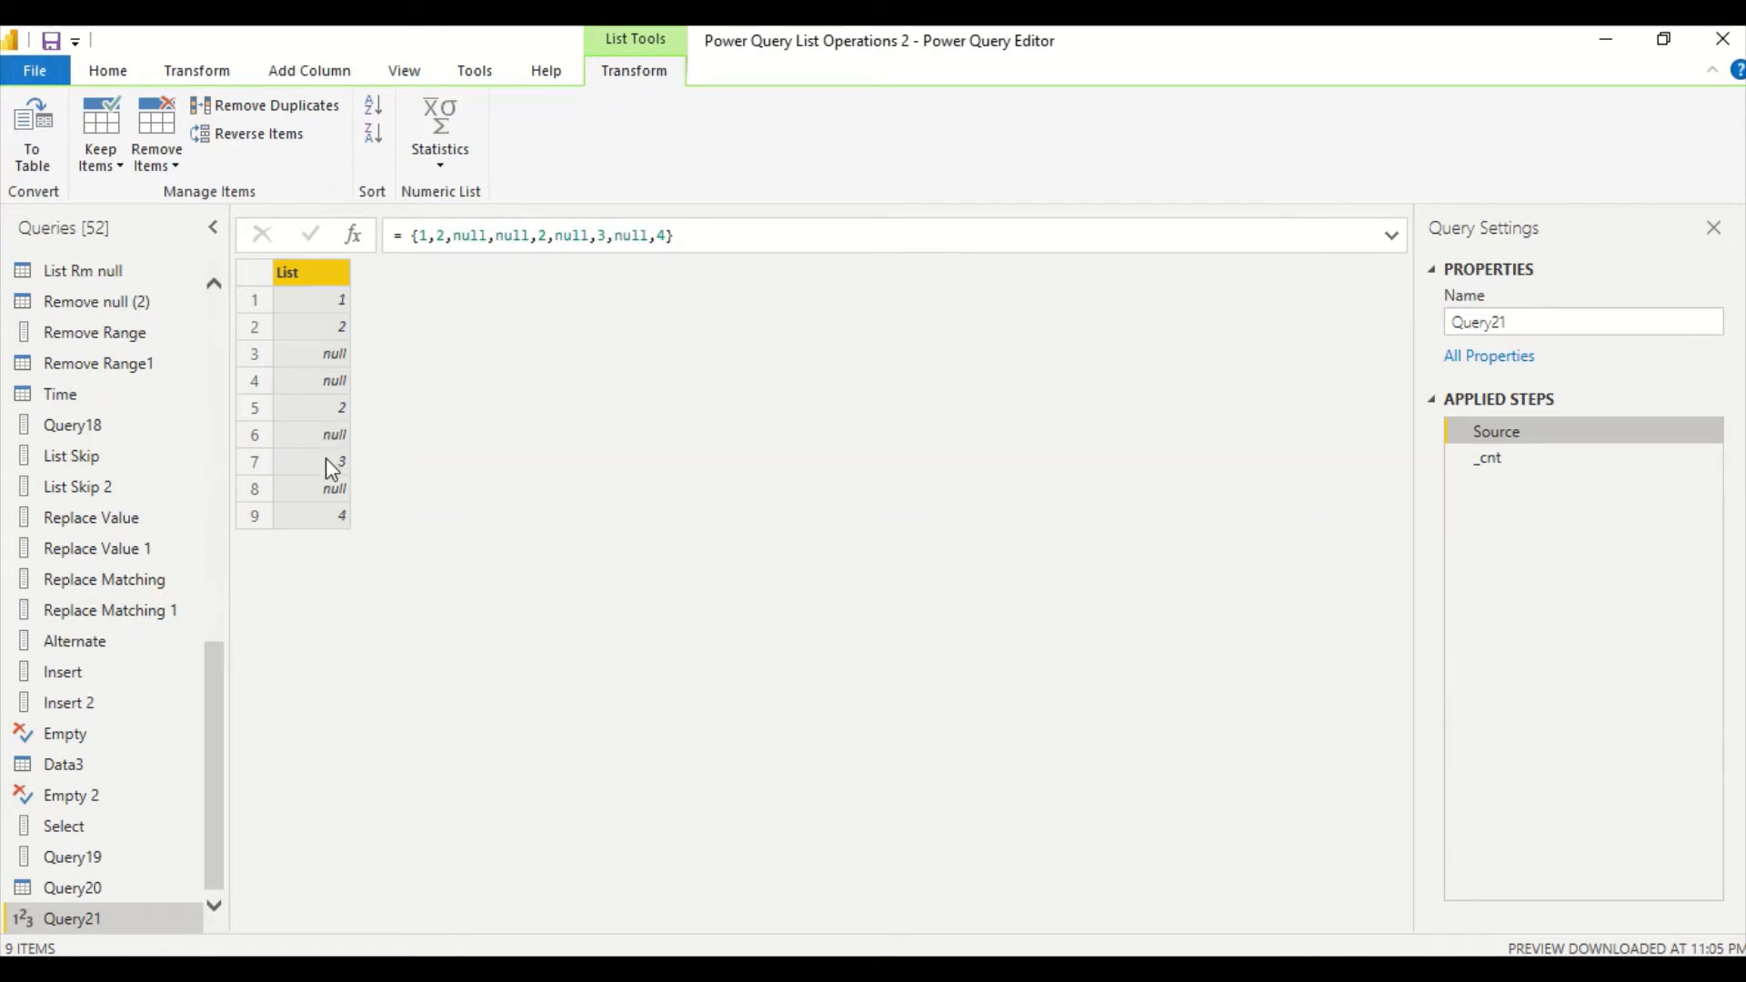
pyautogui.click(331, 518)
pyautogui.click(1516, 459)
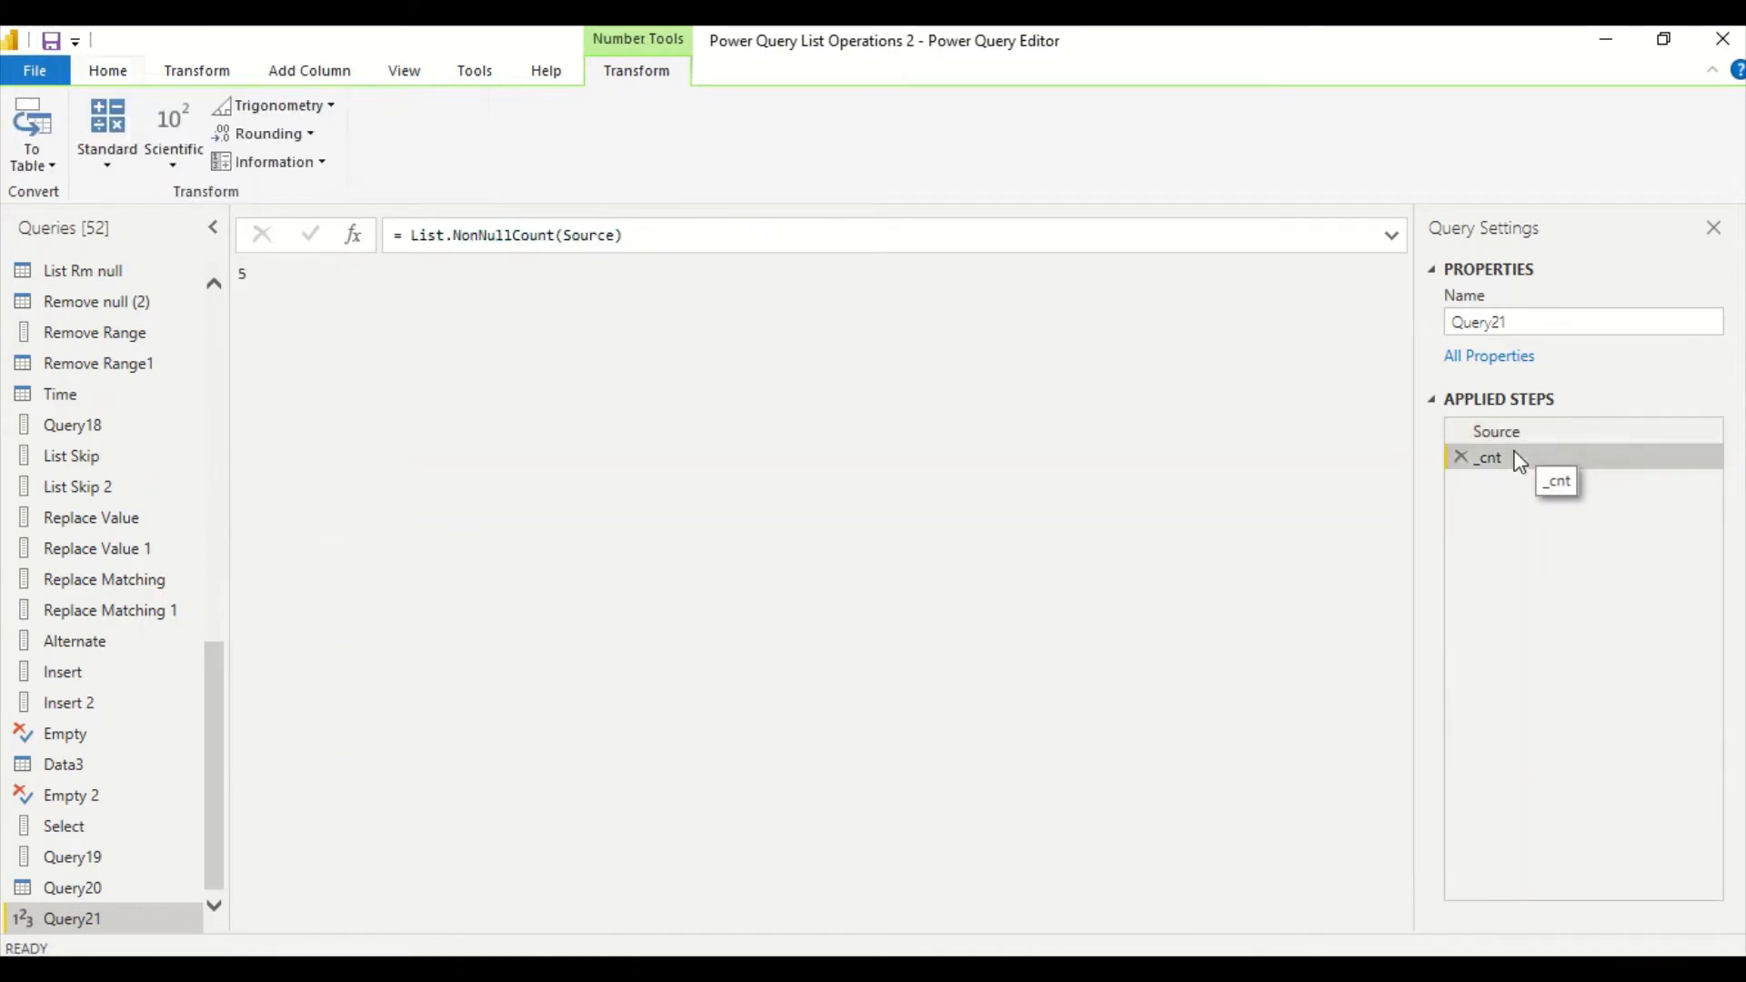
pyautogui.click(498, 236)
pyautogui.doubleClick(498, 236)
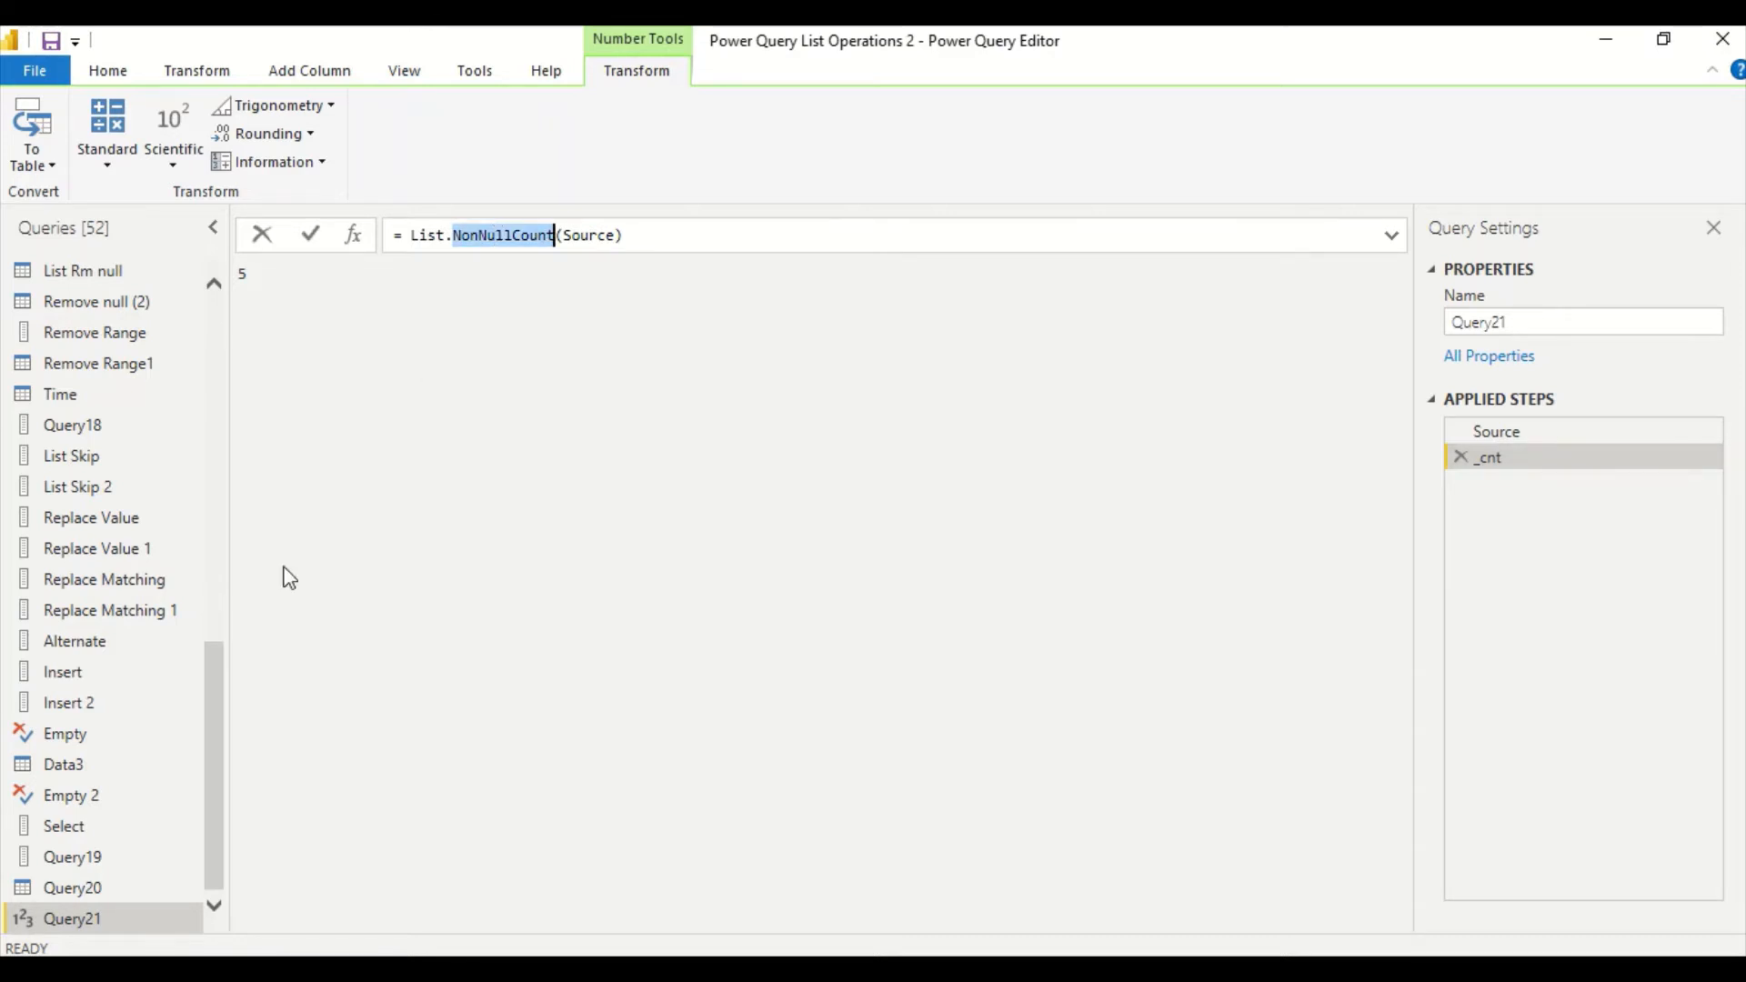
# Reopen Query21's code in the Advanced Editor and add a comma and an empty line after the _cnt definition.
pyautogui.rightClick(154, 914)
pyautogui.click(260, 914)
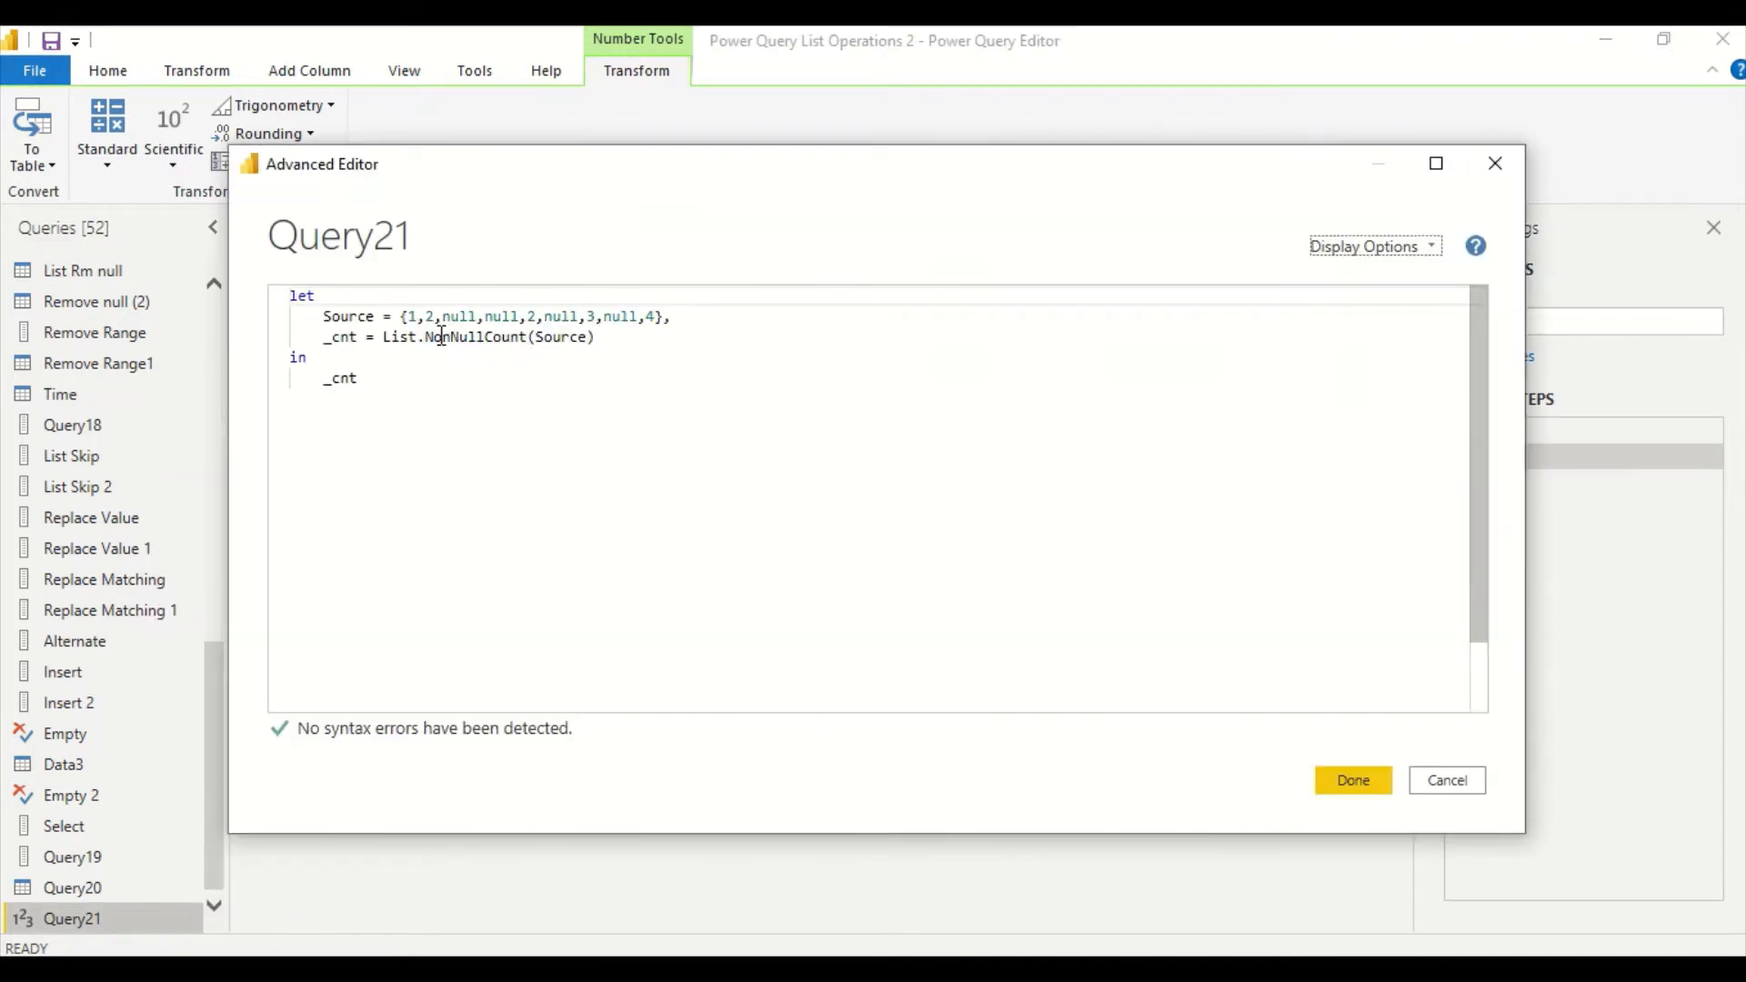
pyautogui.click(630, 337)
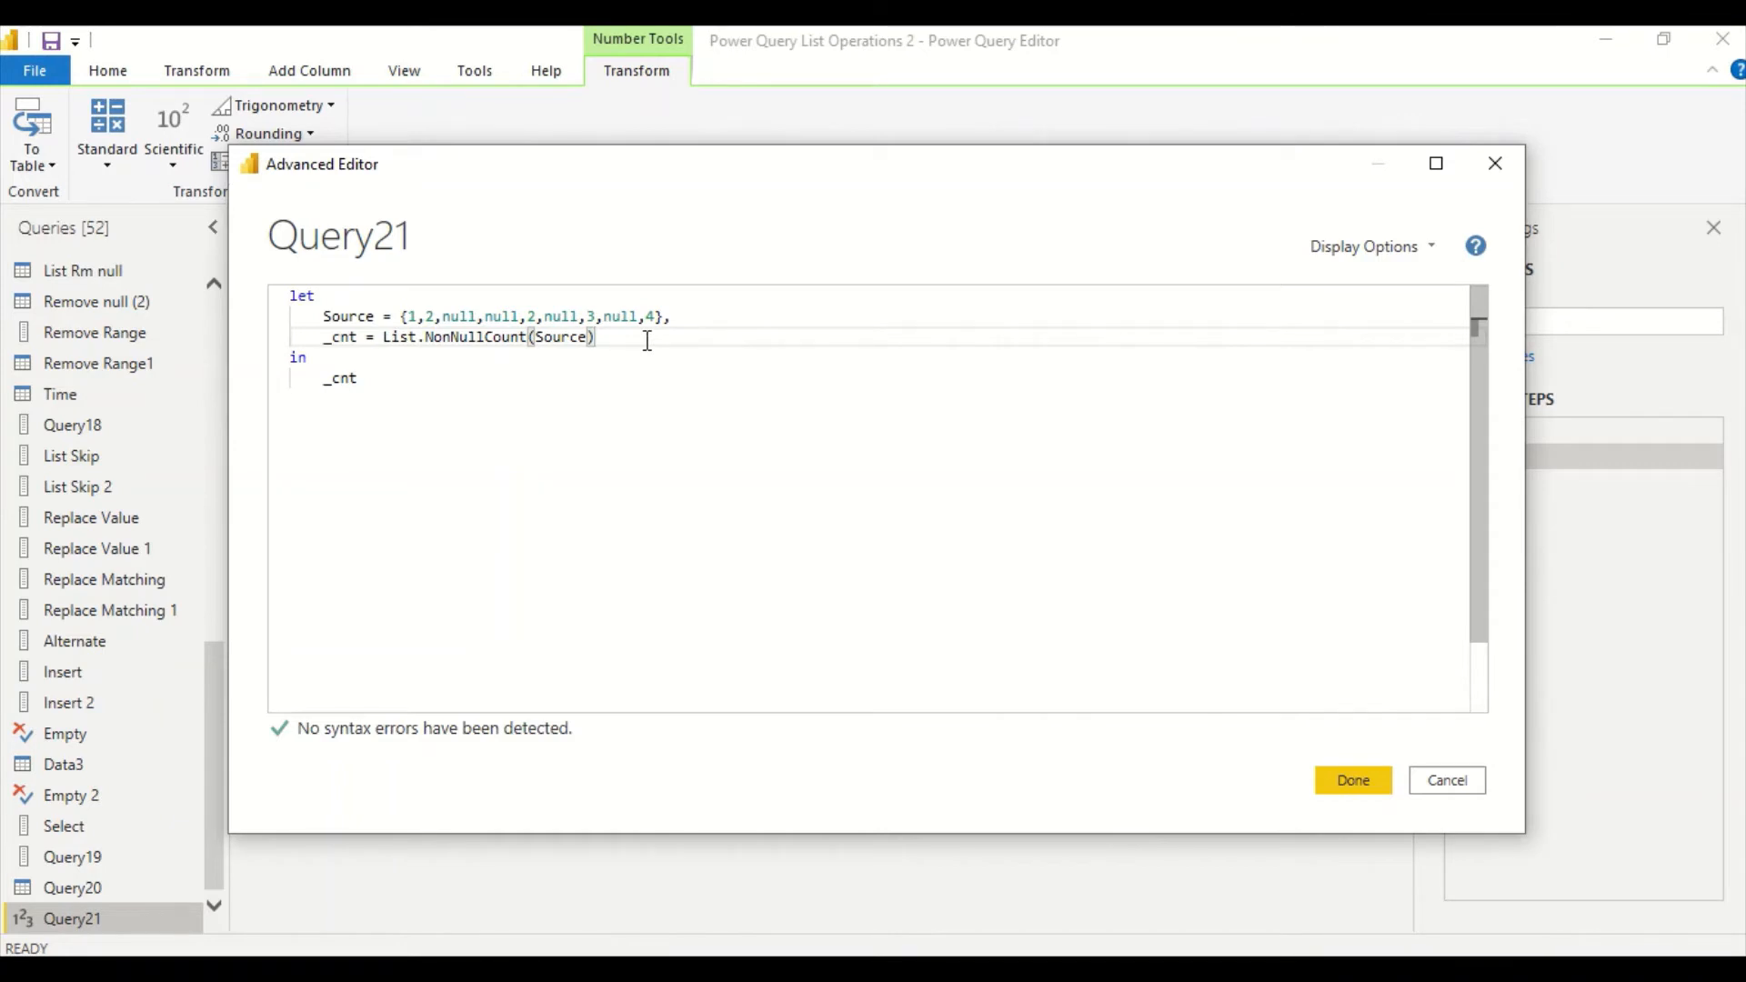
pyautogui.write(',')
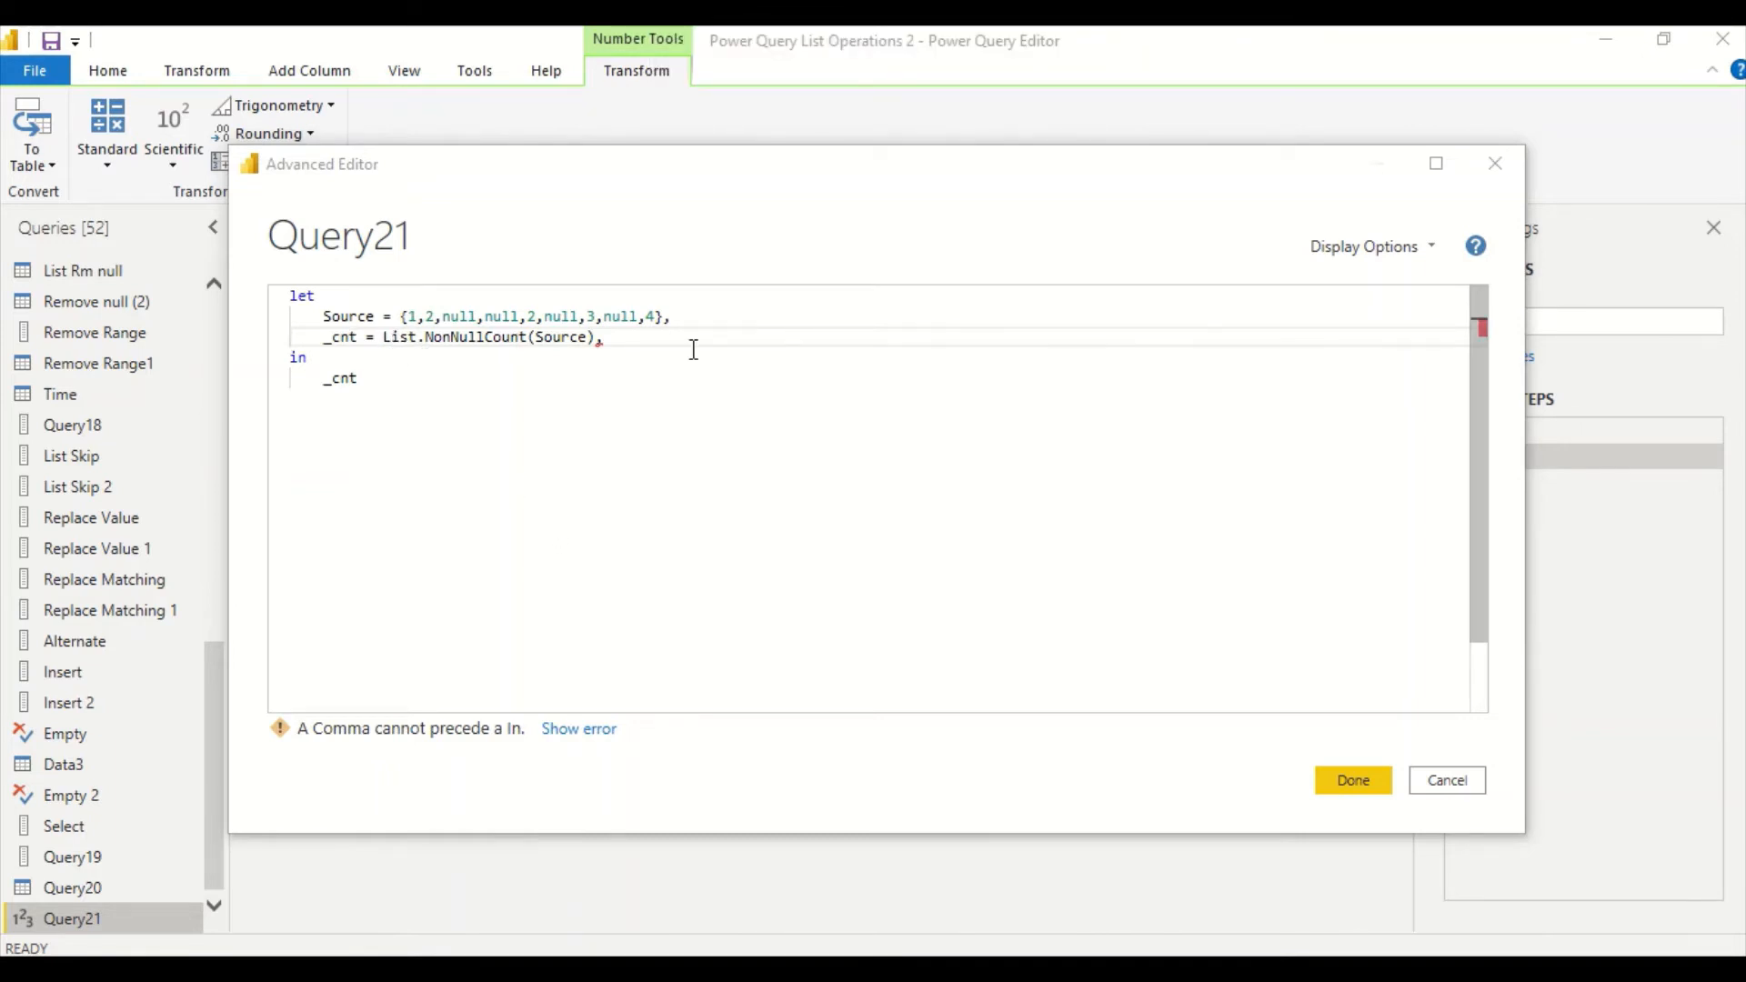
pyautogui.click(623, 349)
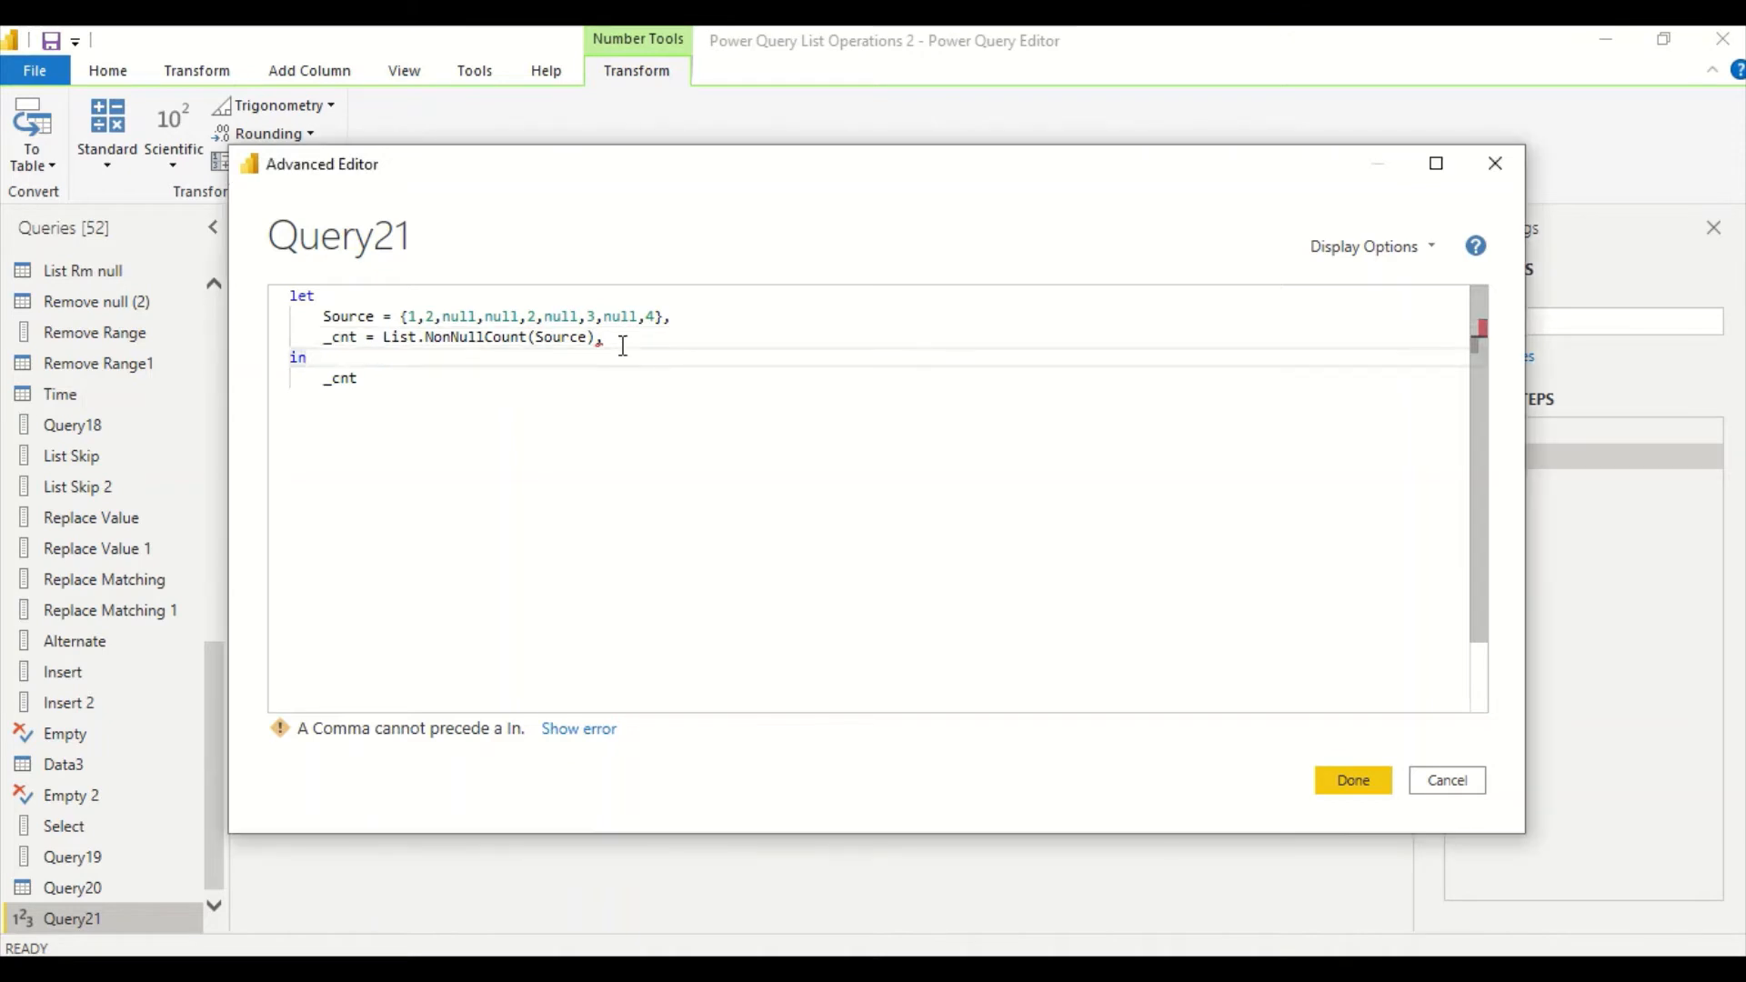
pyautogui.click(623, 345)
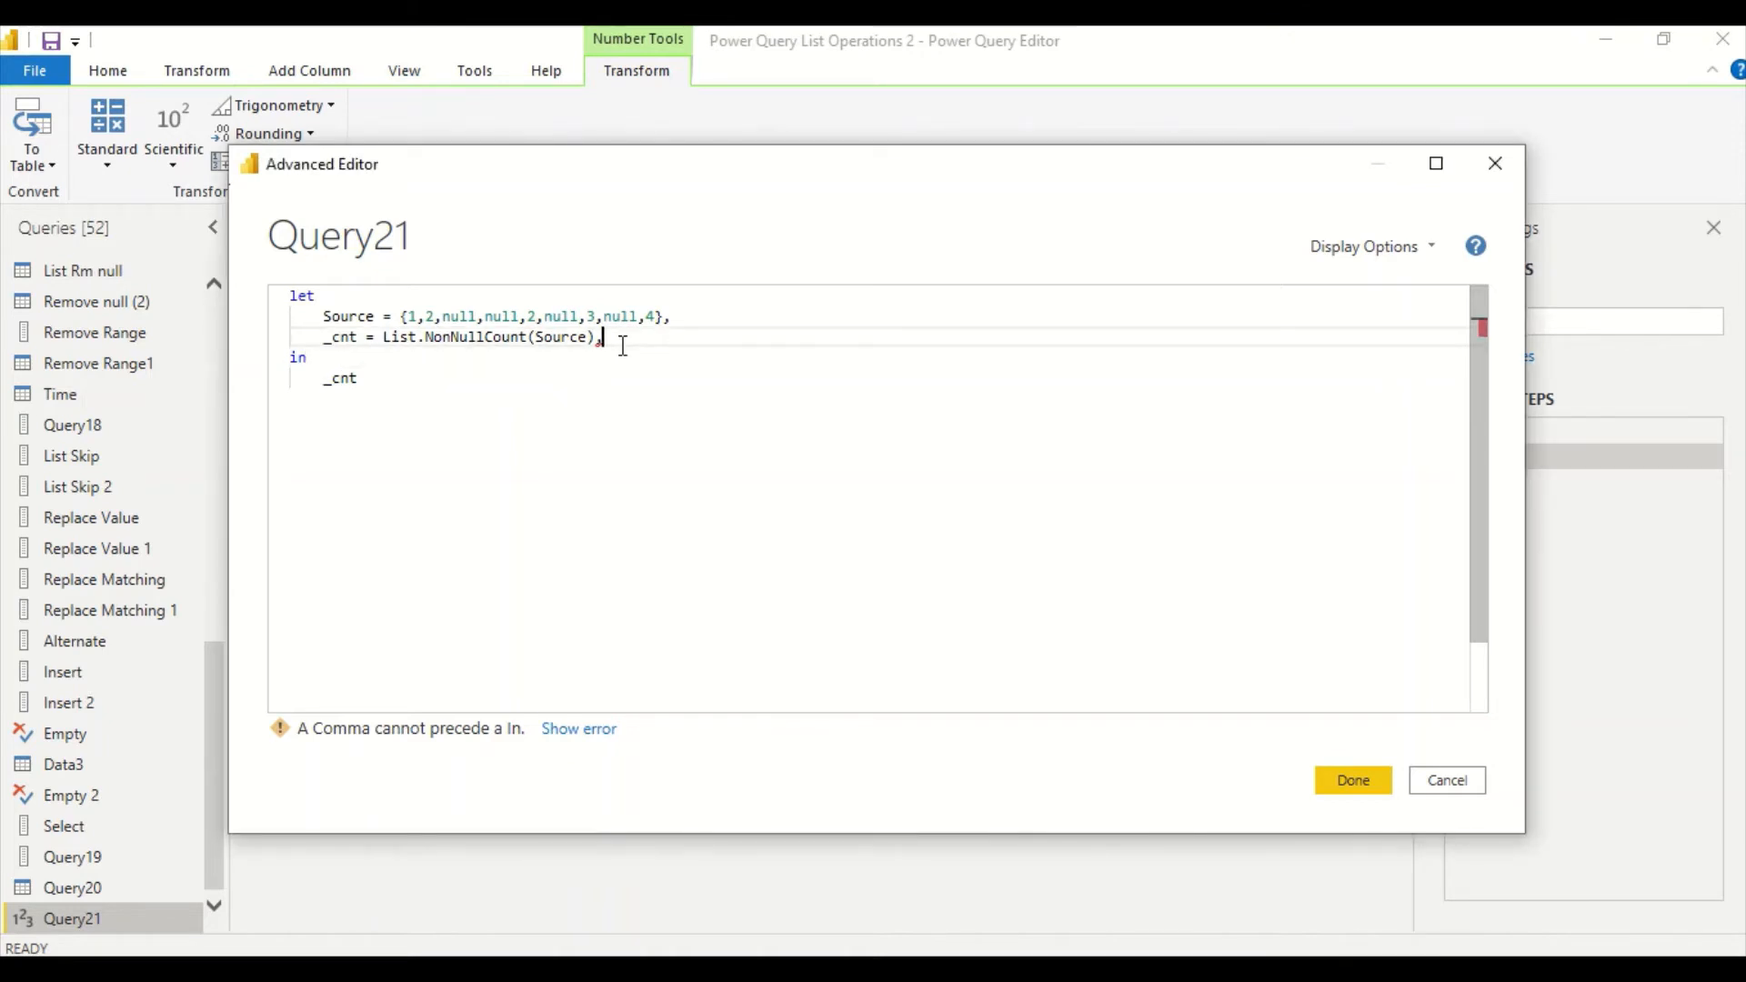
pyautogui.press('Return')
# Name a new variable _cnt1 below _cnt and make the in clause return _cnt1.
pyautogui.write('_')
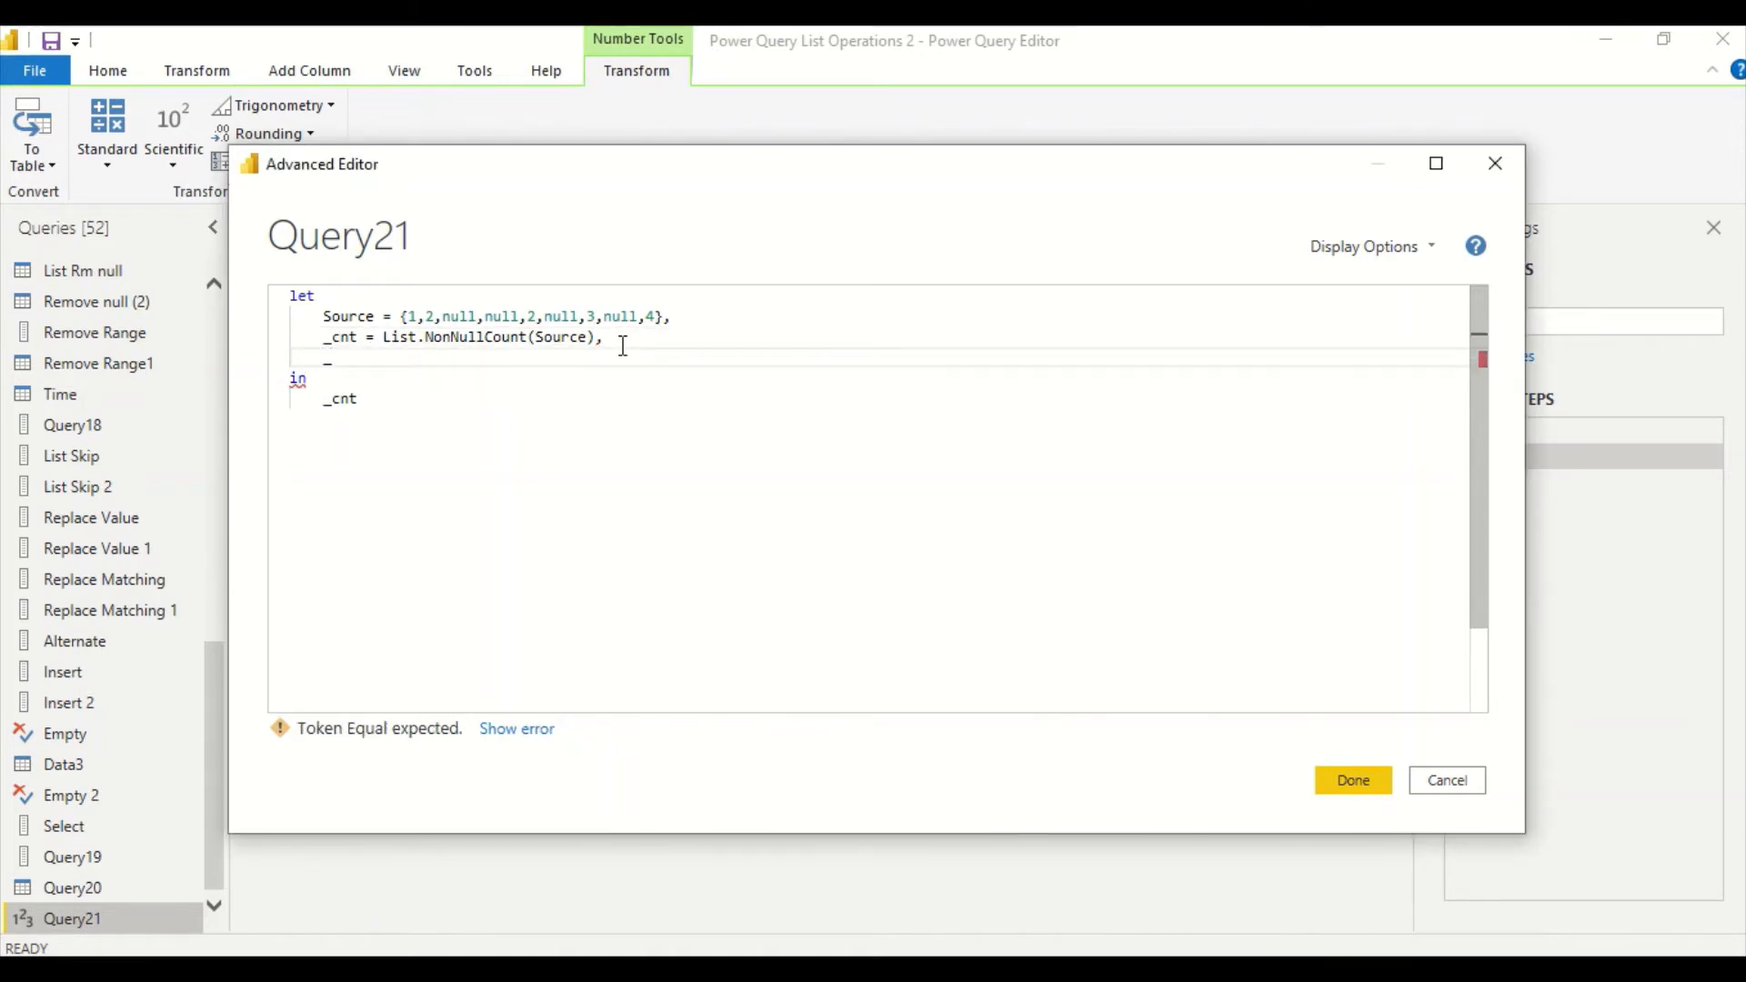
pyautogui.write('cnt1')
pyautogui.moveTo(355, 400); pyautogui.dragTo(363, 400)
pyautogui.write('t1')
# Start the _cnt1 definition as a List.Select call with Source as its first argument.
pyautogui.click(409, 352)
pyautogui.write('= L')
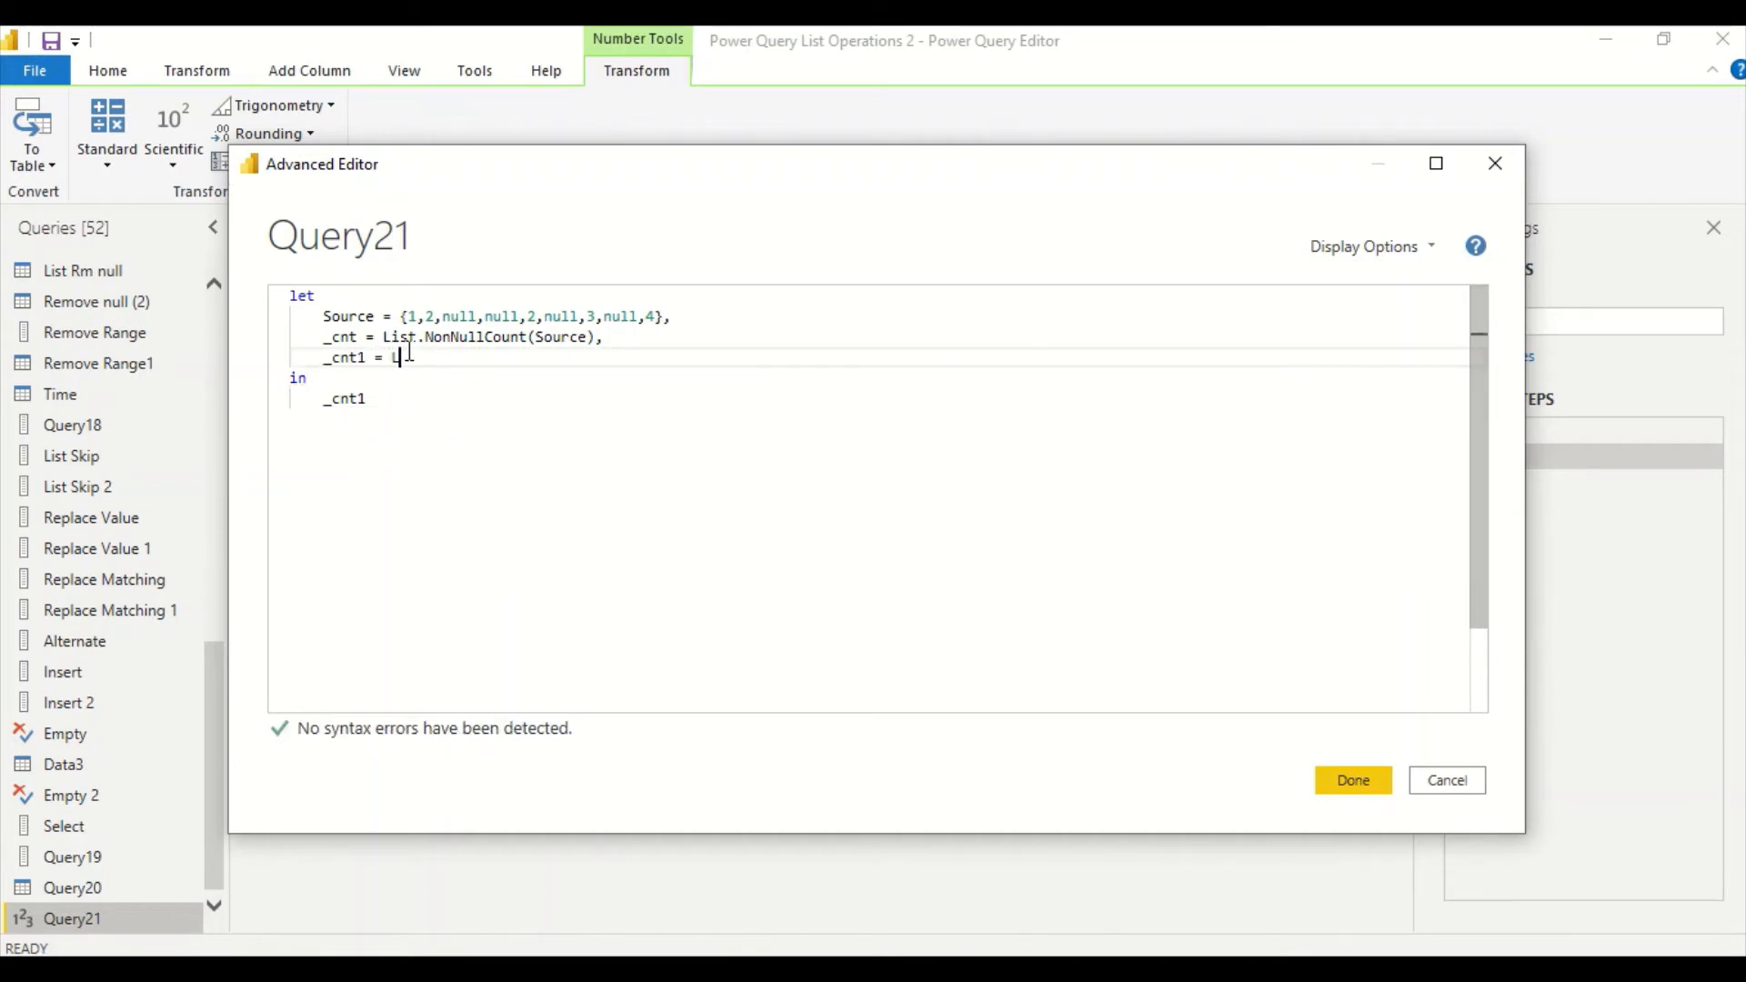
pyautogui.write('ist.Sel')
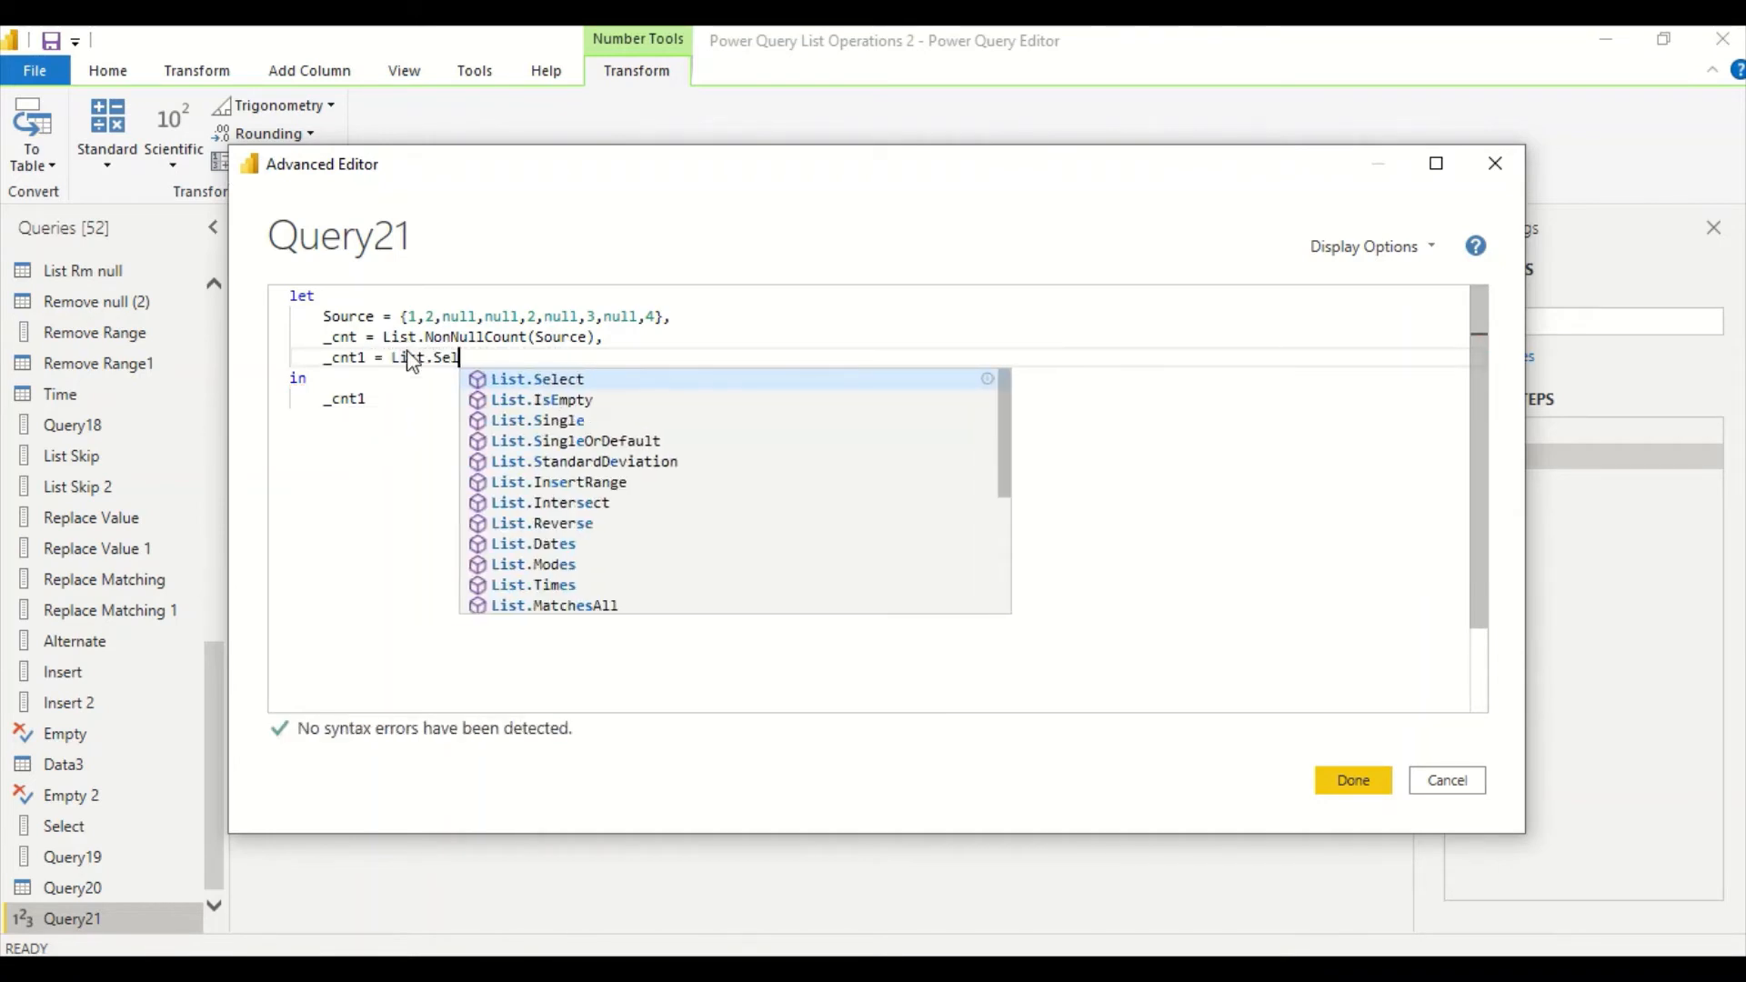
pyautogui.press('Tab')
pyautogui.write('(So')
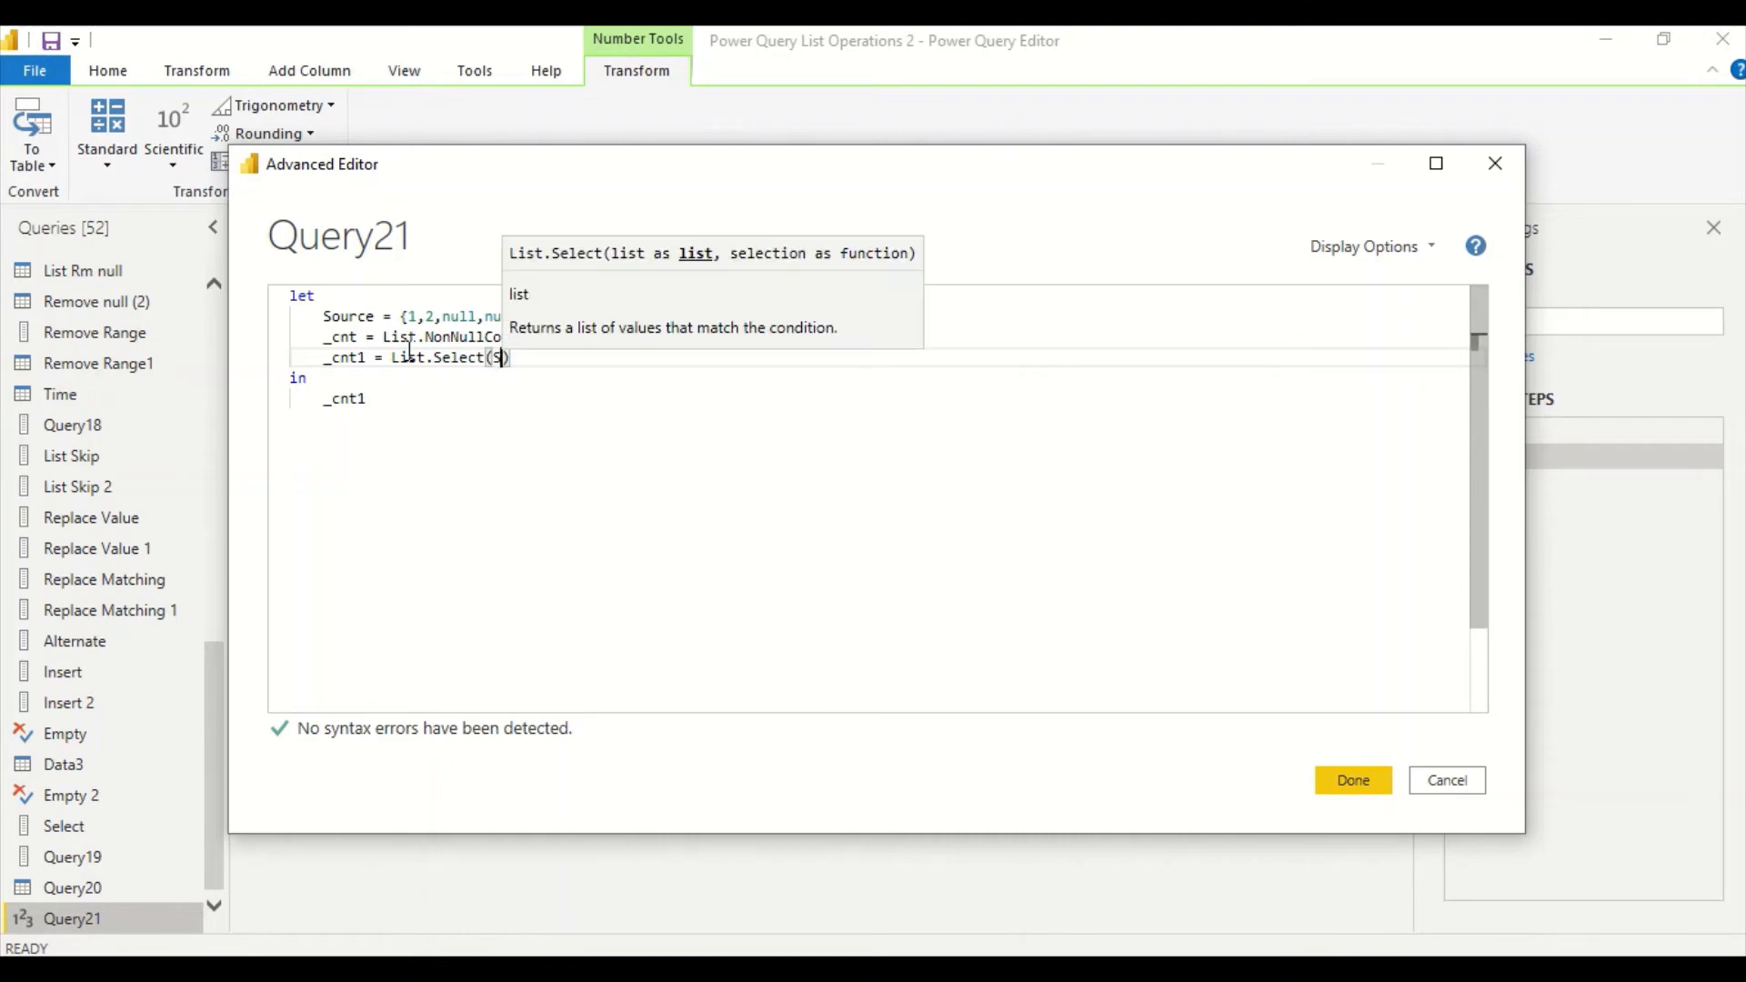
pyautogui.write('urce')
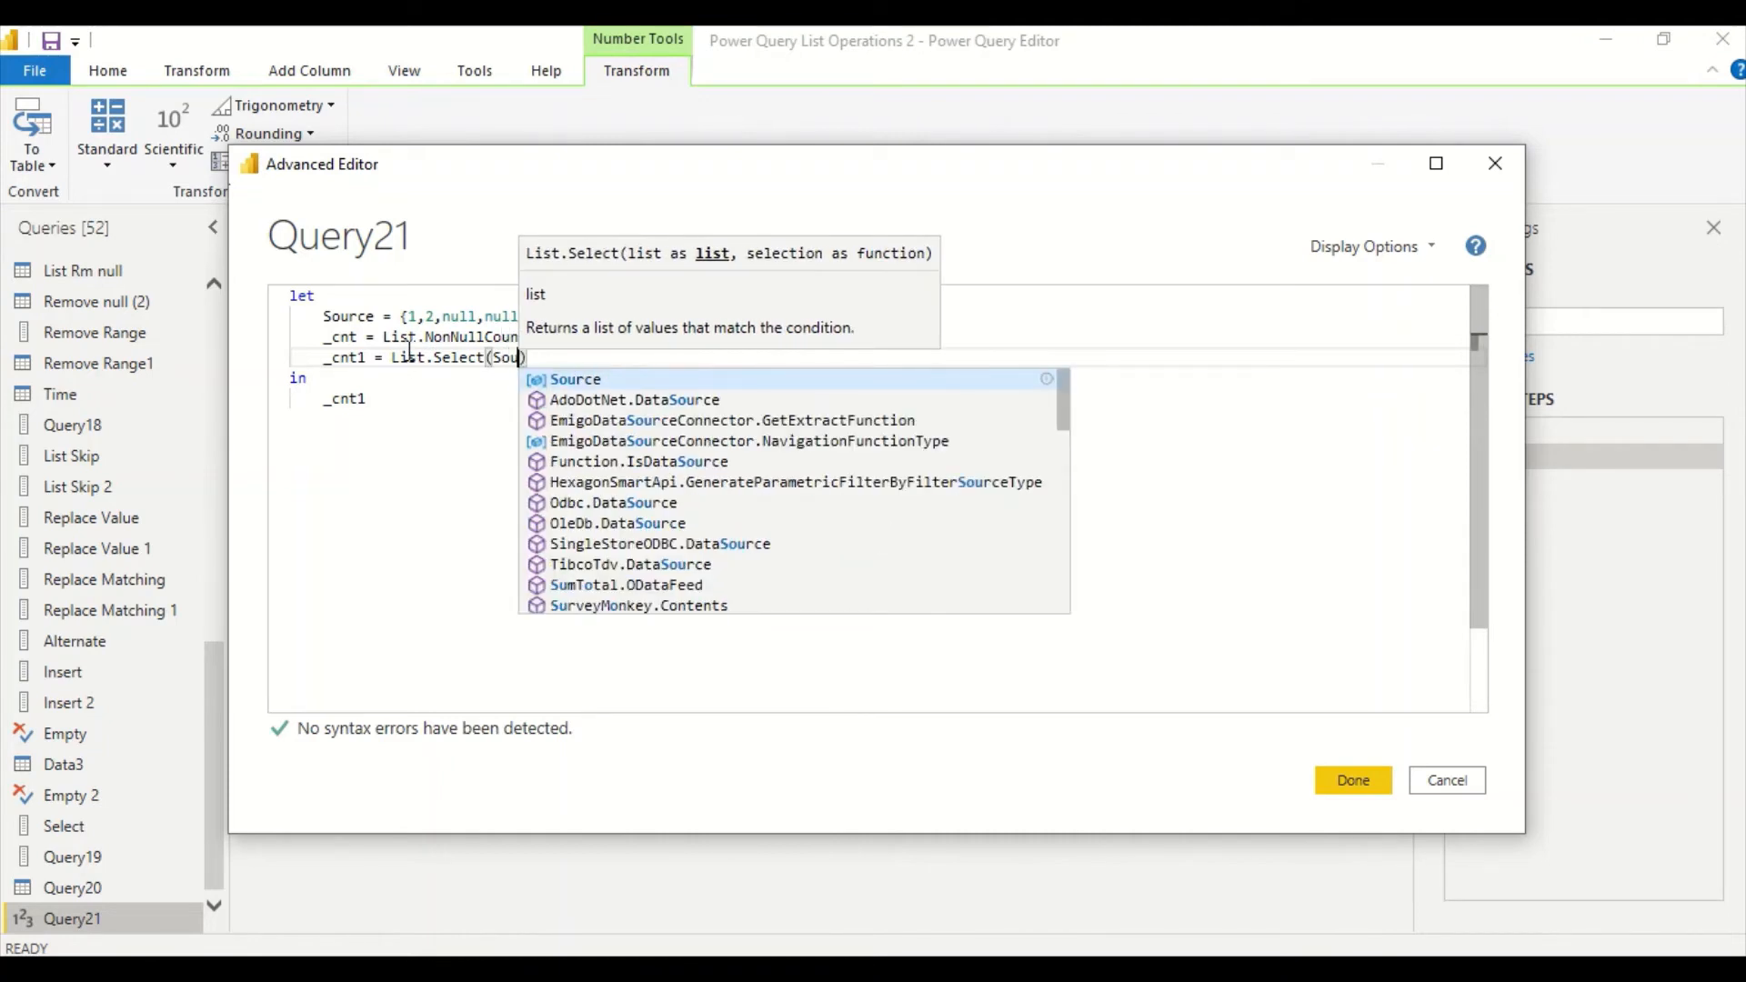
pyautogui.press('Tab')
pyautogui.write(', ')
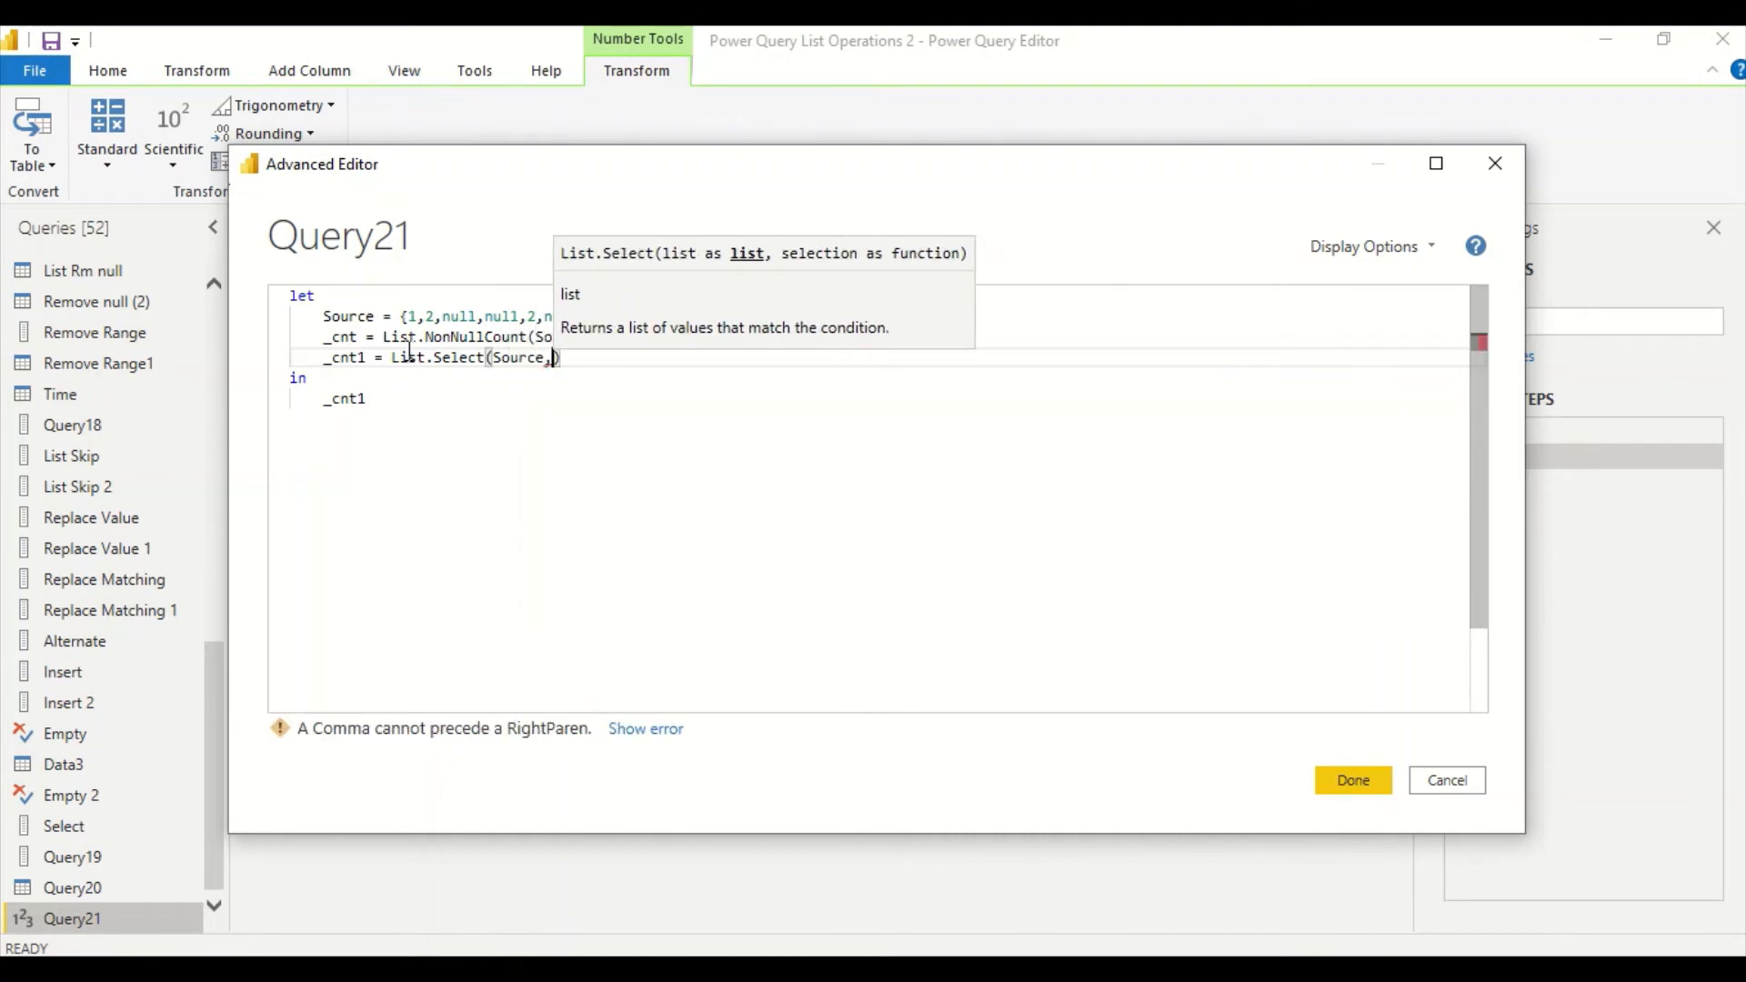
# Complete the List.Select call with the condition each _ <> null and apply the code.
pyautogui.write('each ')
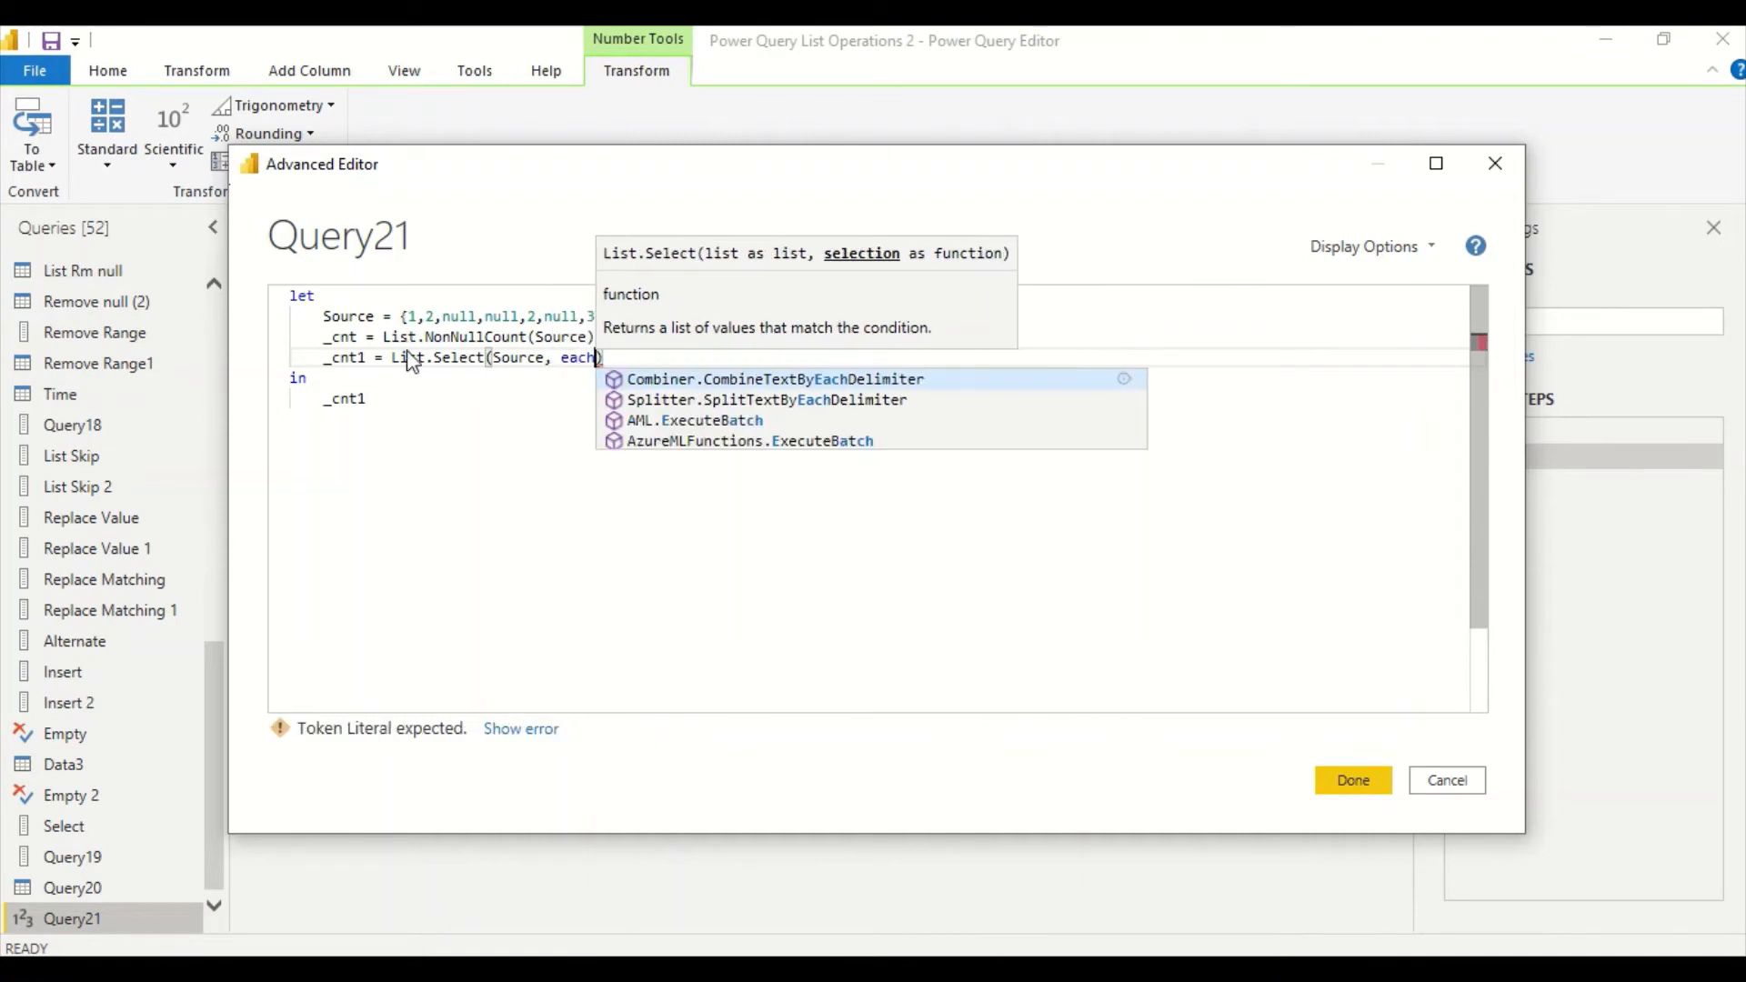
pyautogui.write('_ ')
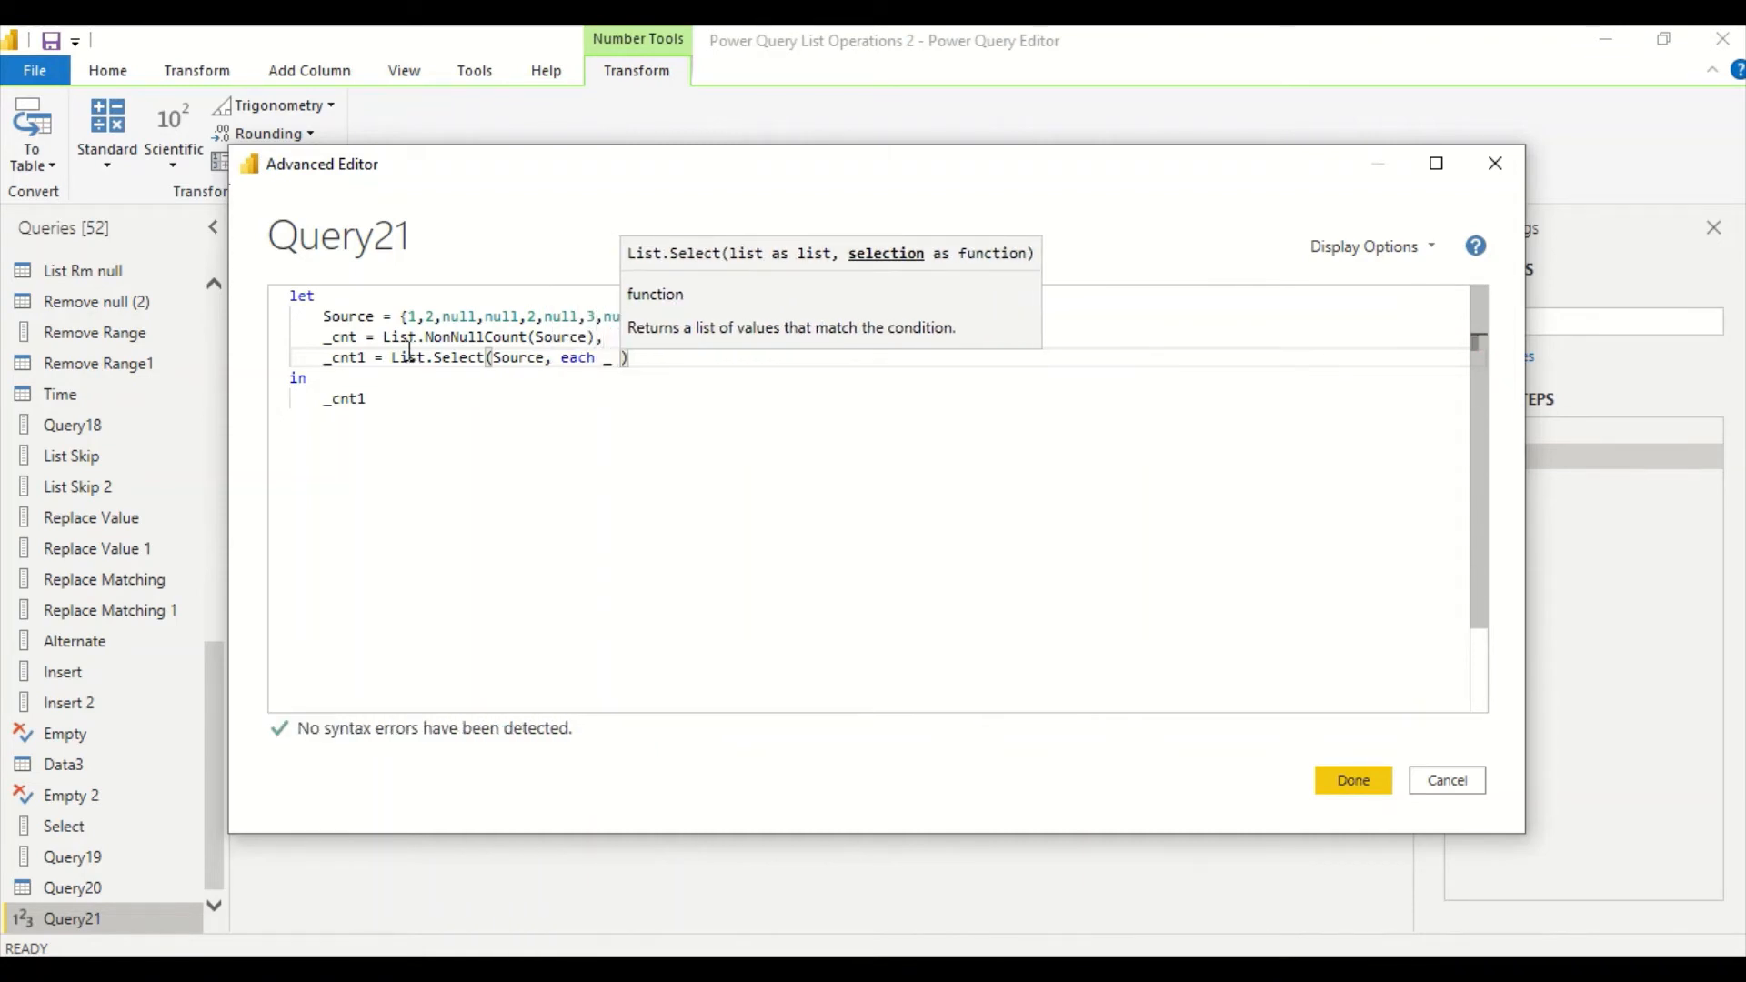
pyautogui.write('<> ')
pyautogui.write('null')
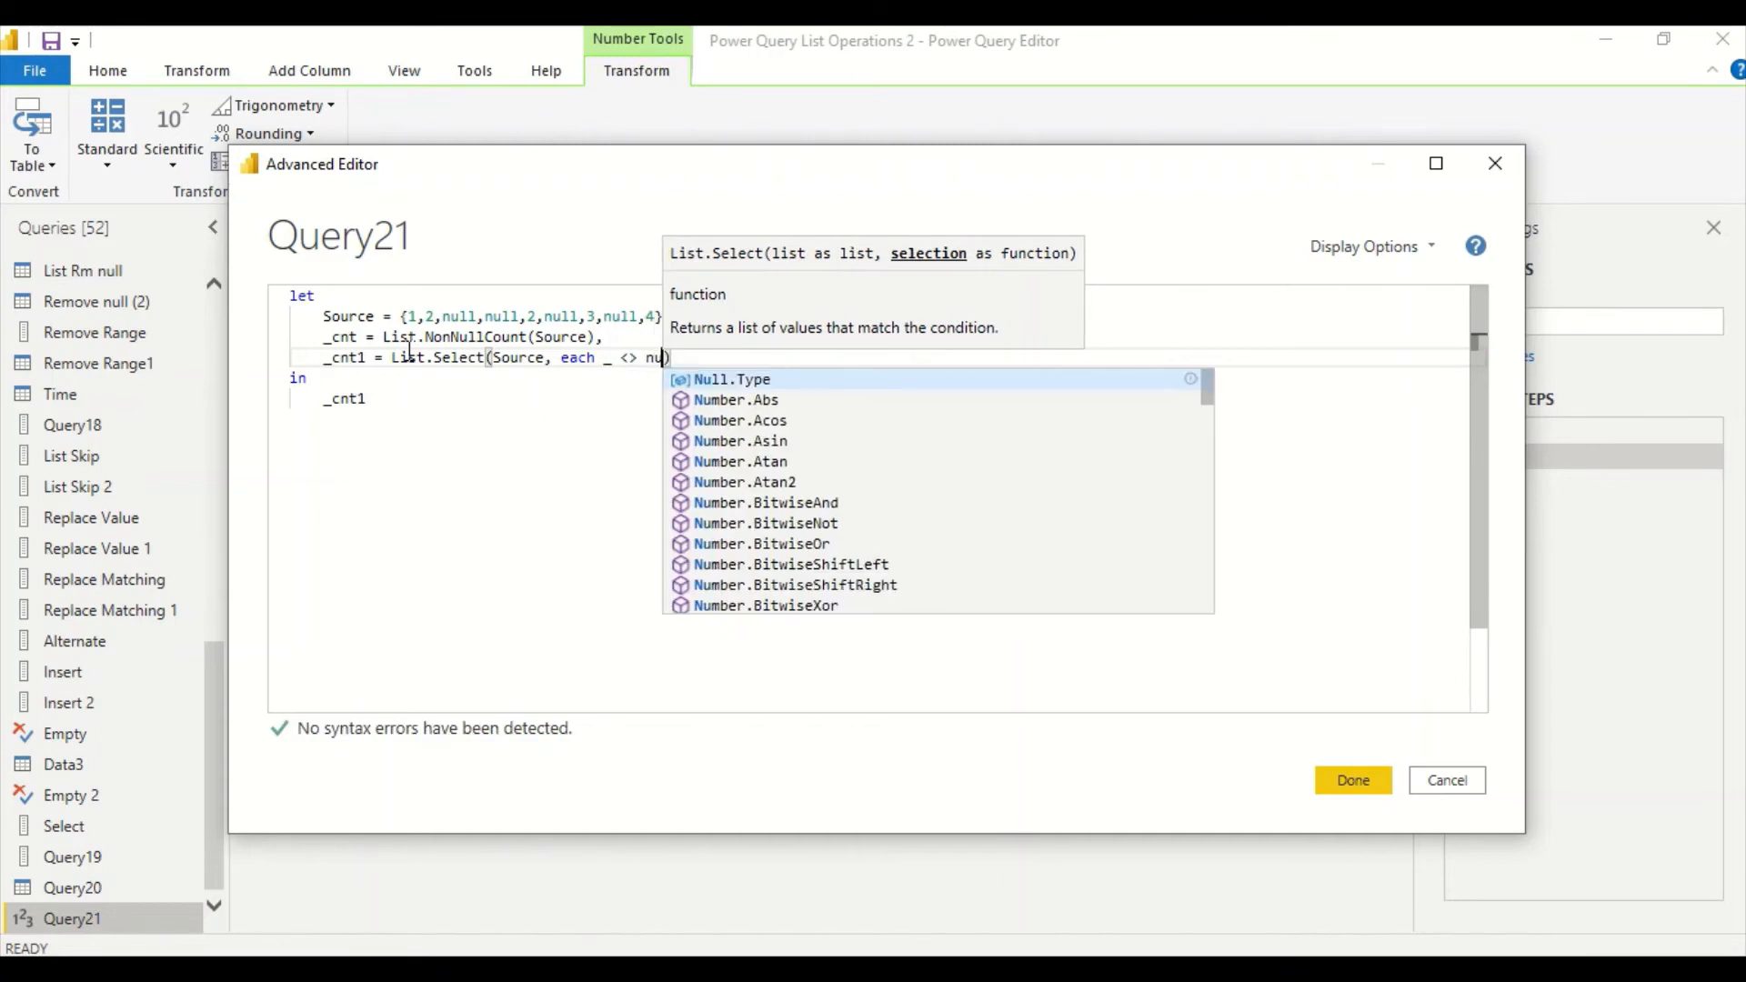
pyautogui.click(390, 397)
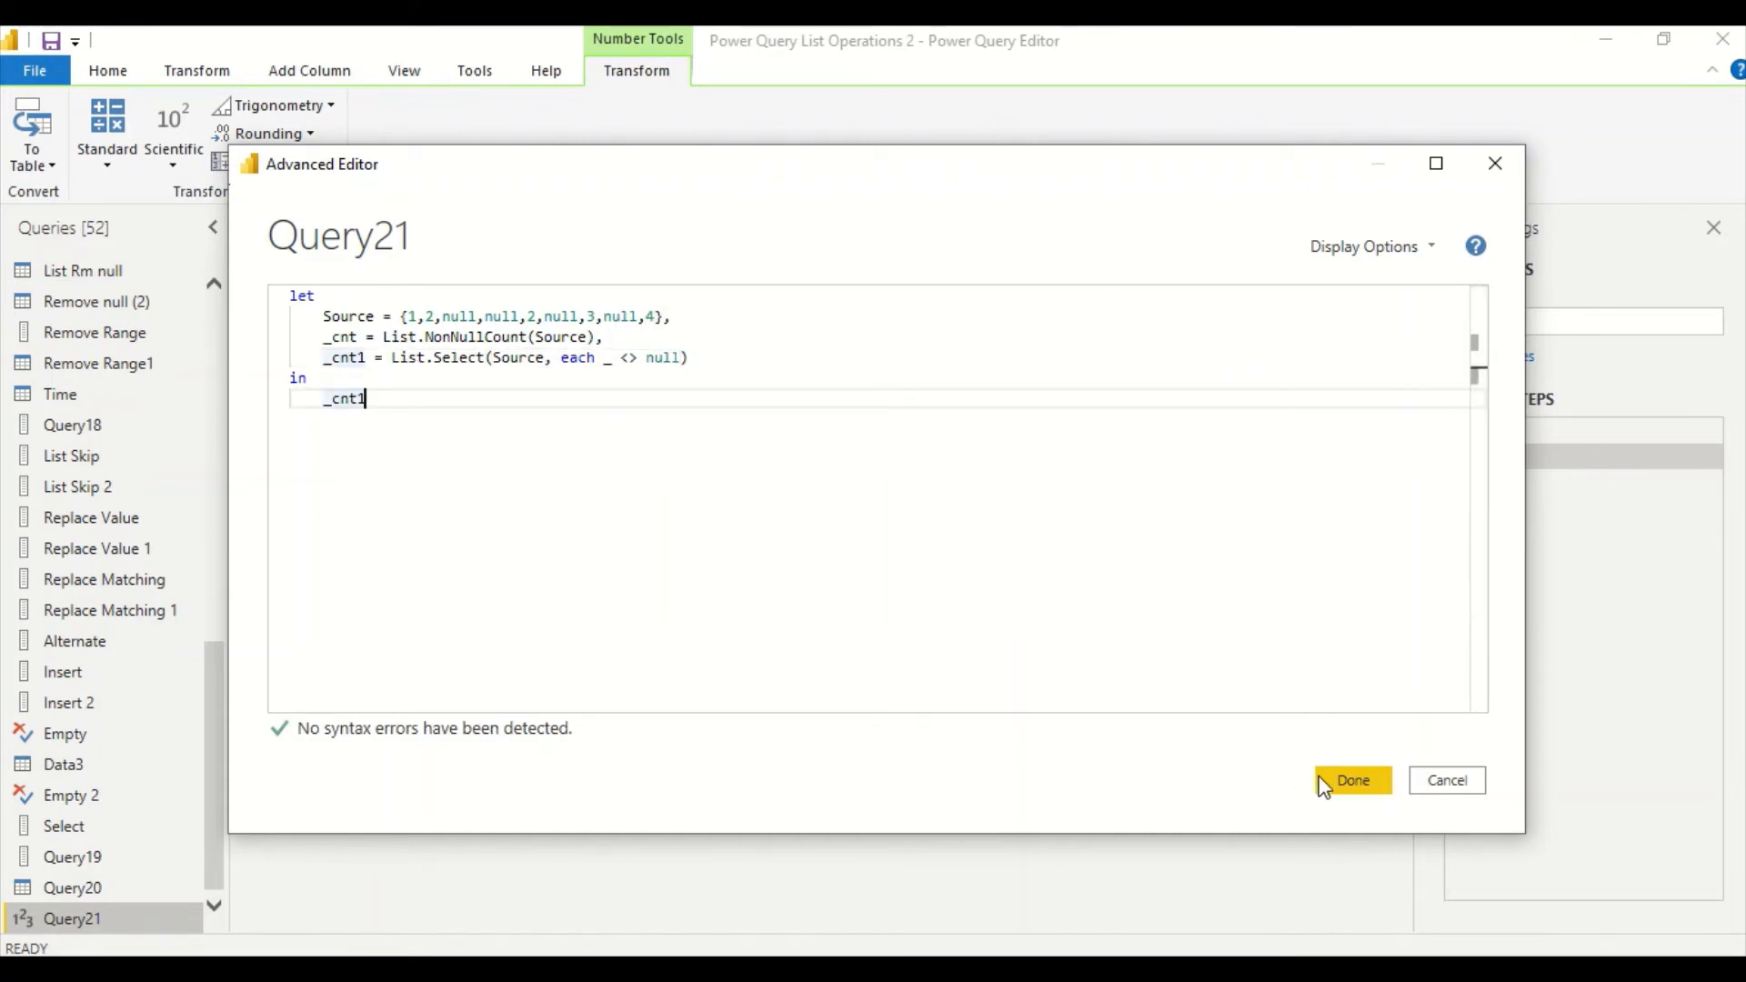
pyautogui.click(1345, 784)
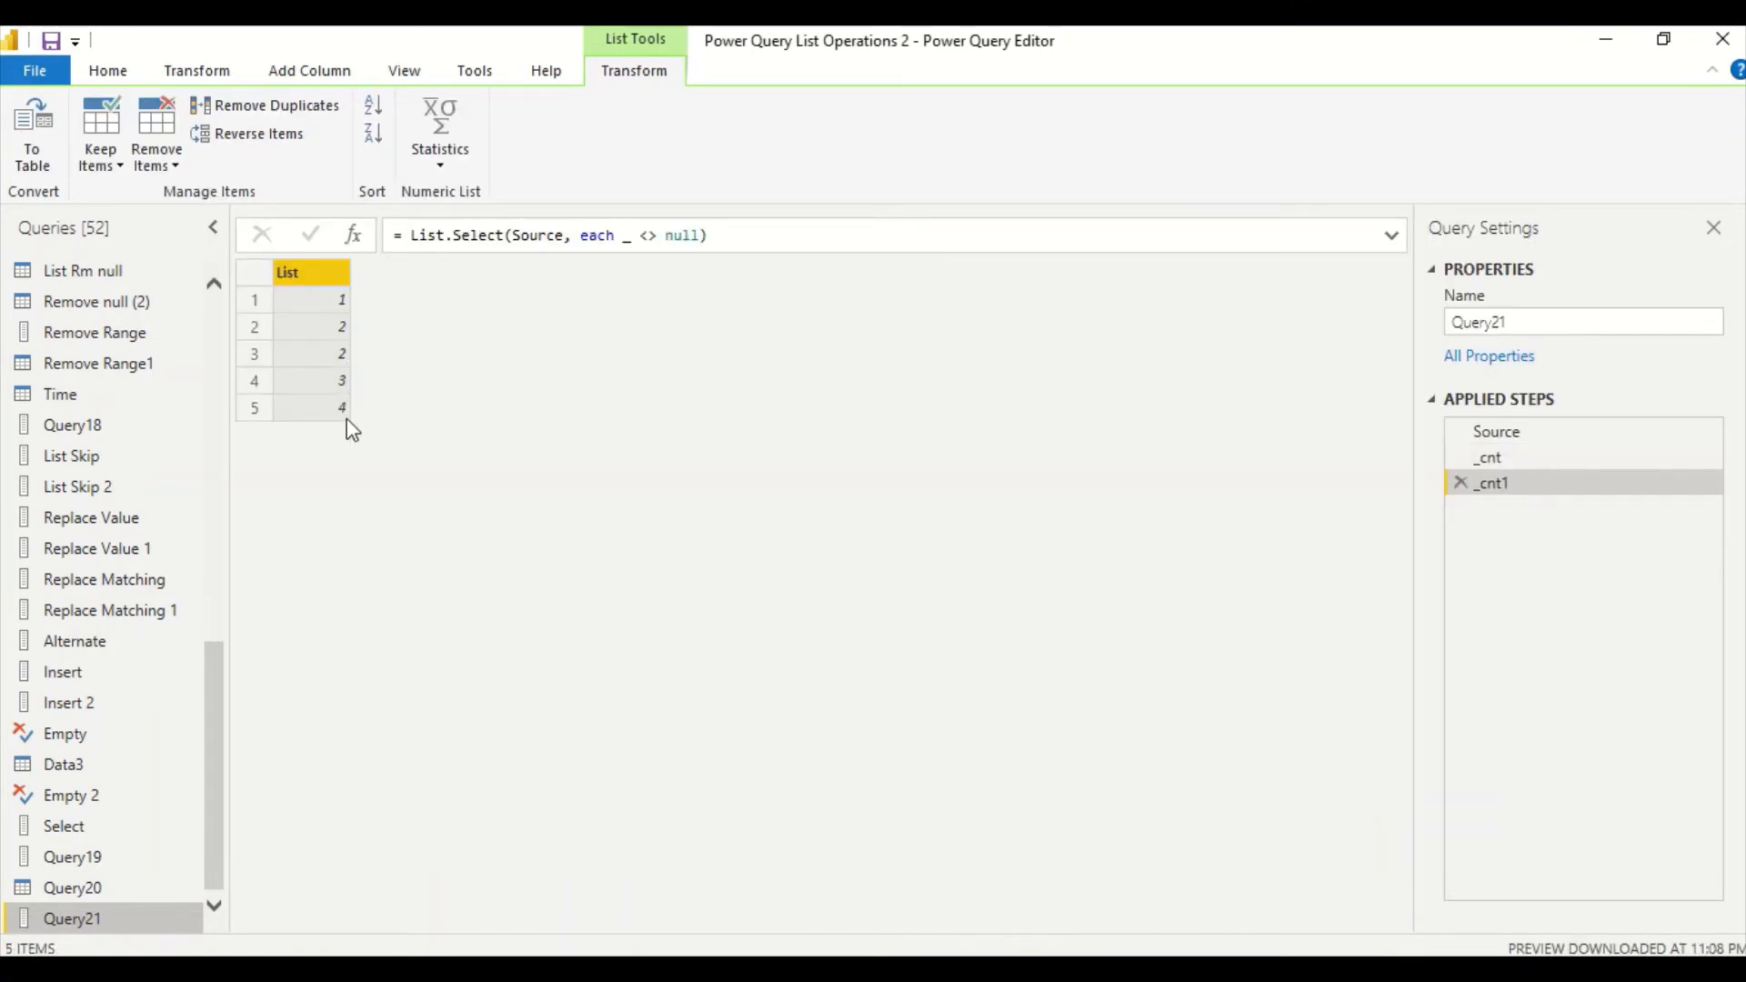
# Wrap the _cnt1 formula in List.Count so it reads List.Count(List.Select(Source, each _ <> null)).
pyautogui.rightClick(89, 915)
pyautogui.click(625, 569)
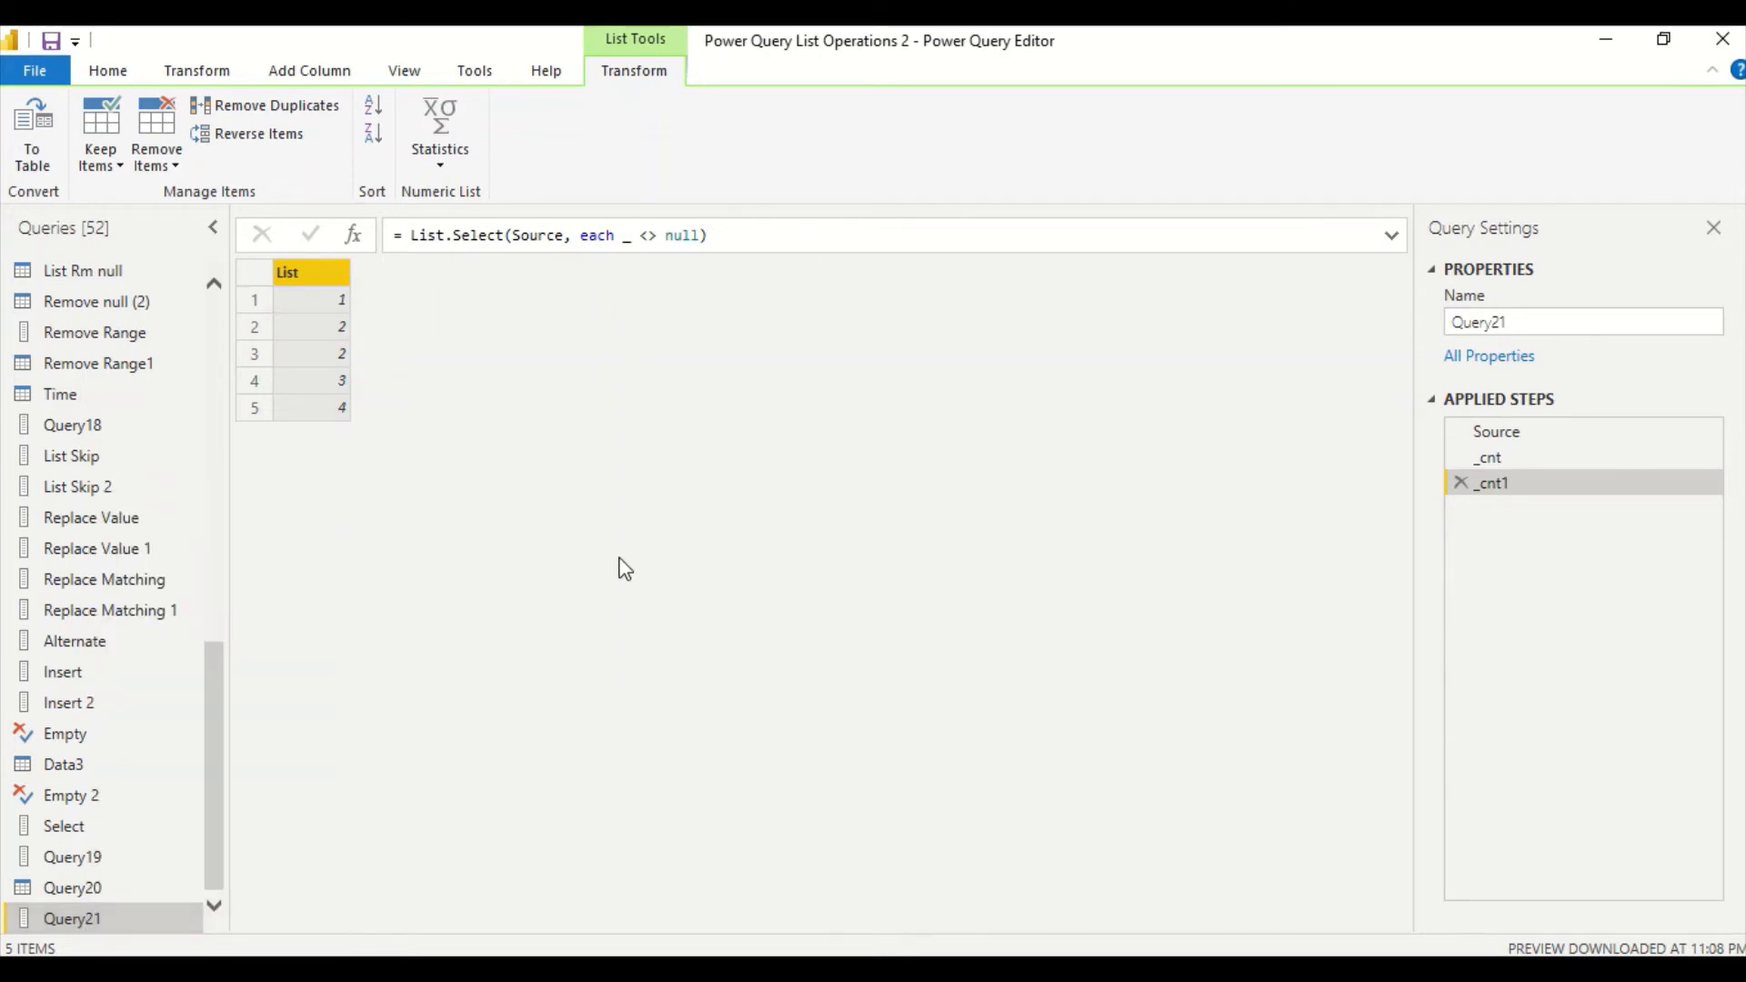
pyautogui.click(410, 234)
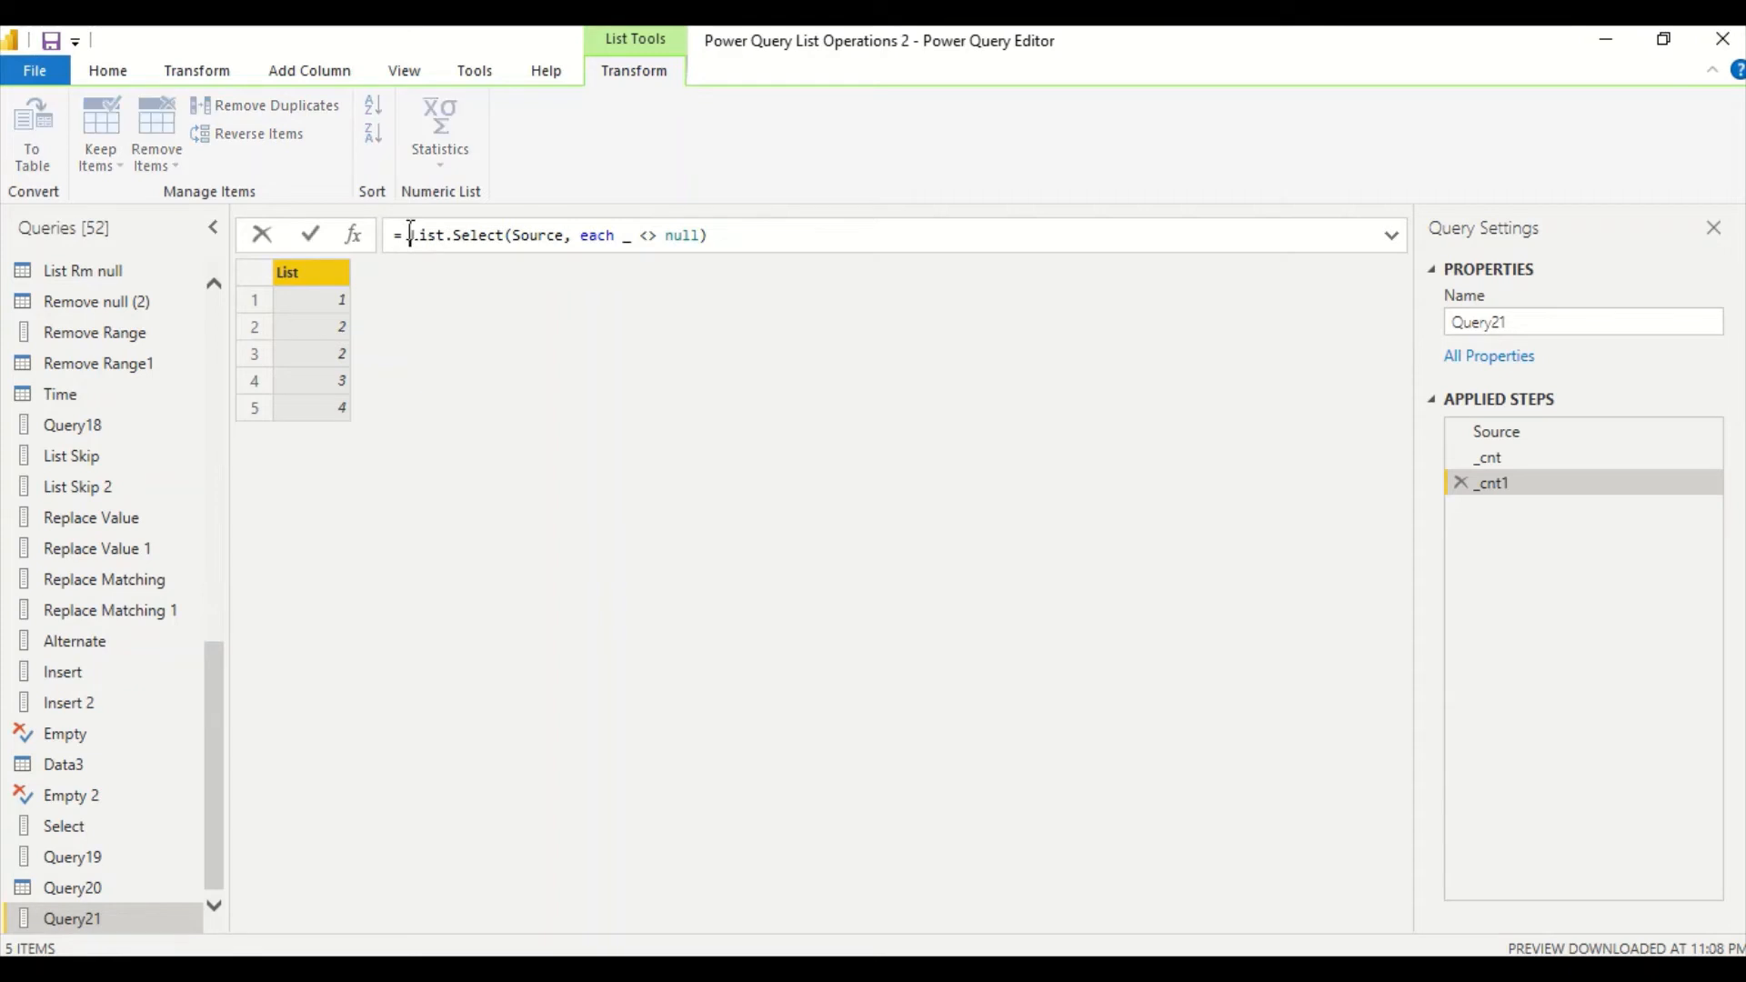
pyautogui.doubleClick(413, 235)
pyautogui.write('Lis')
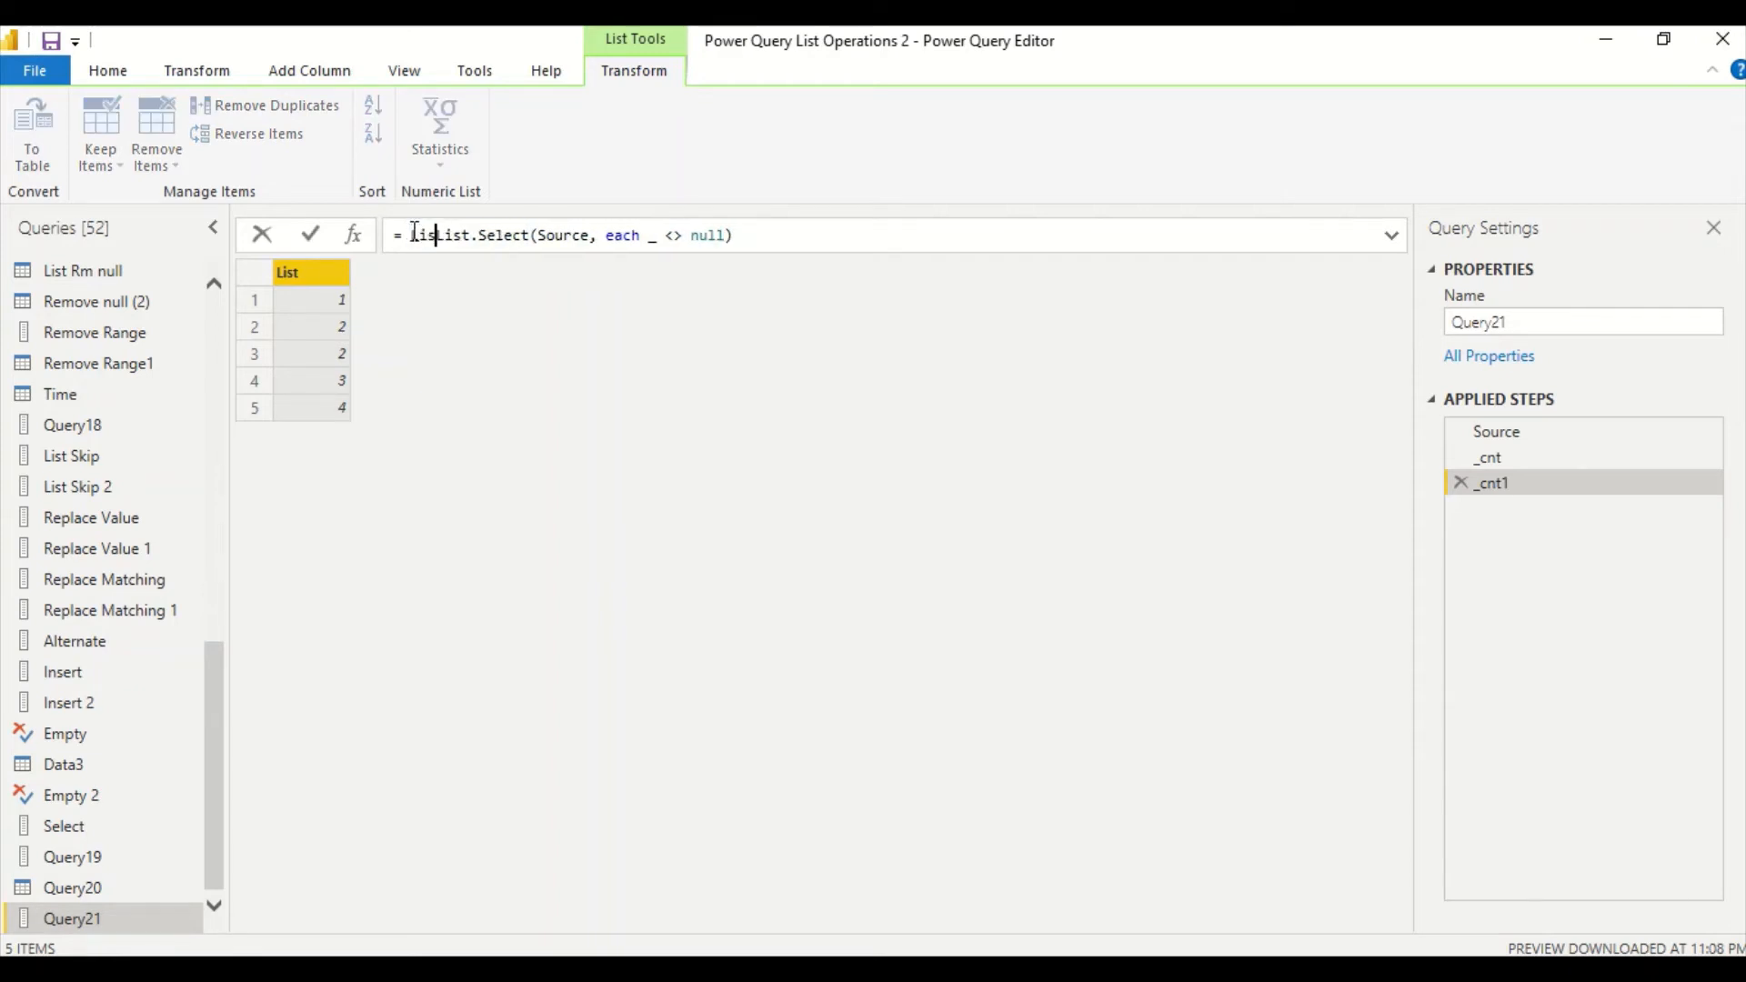
pyautogui.write('t')
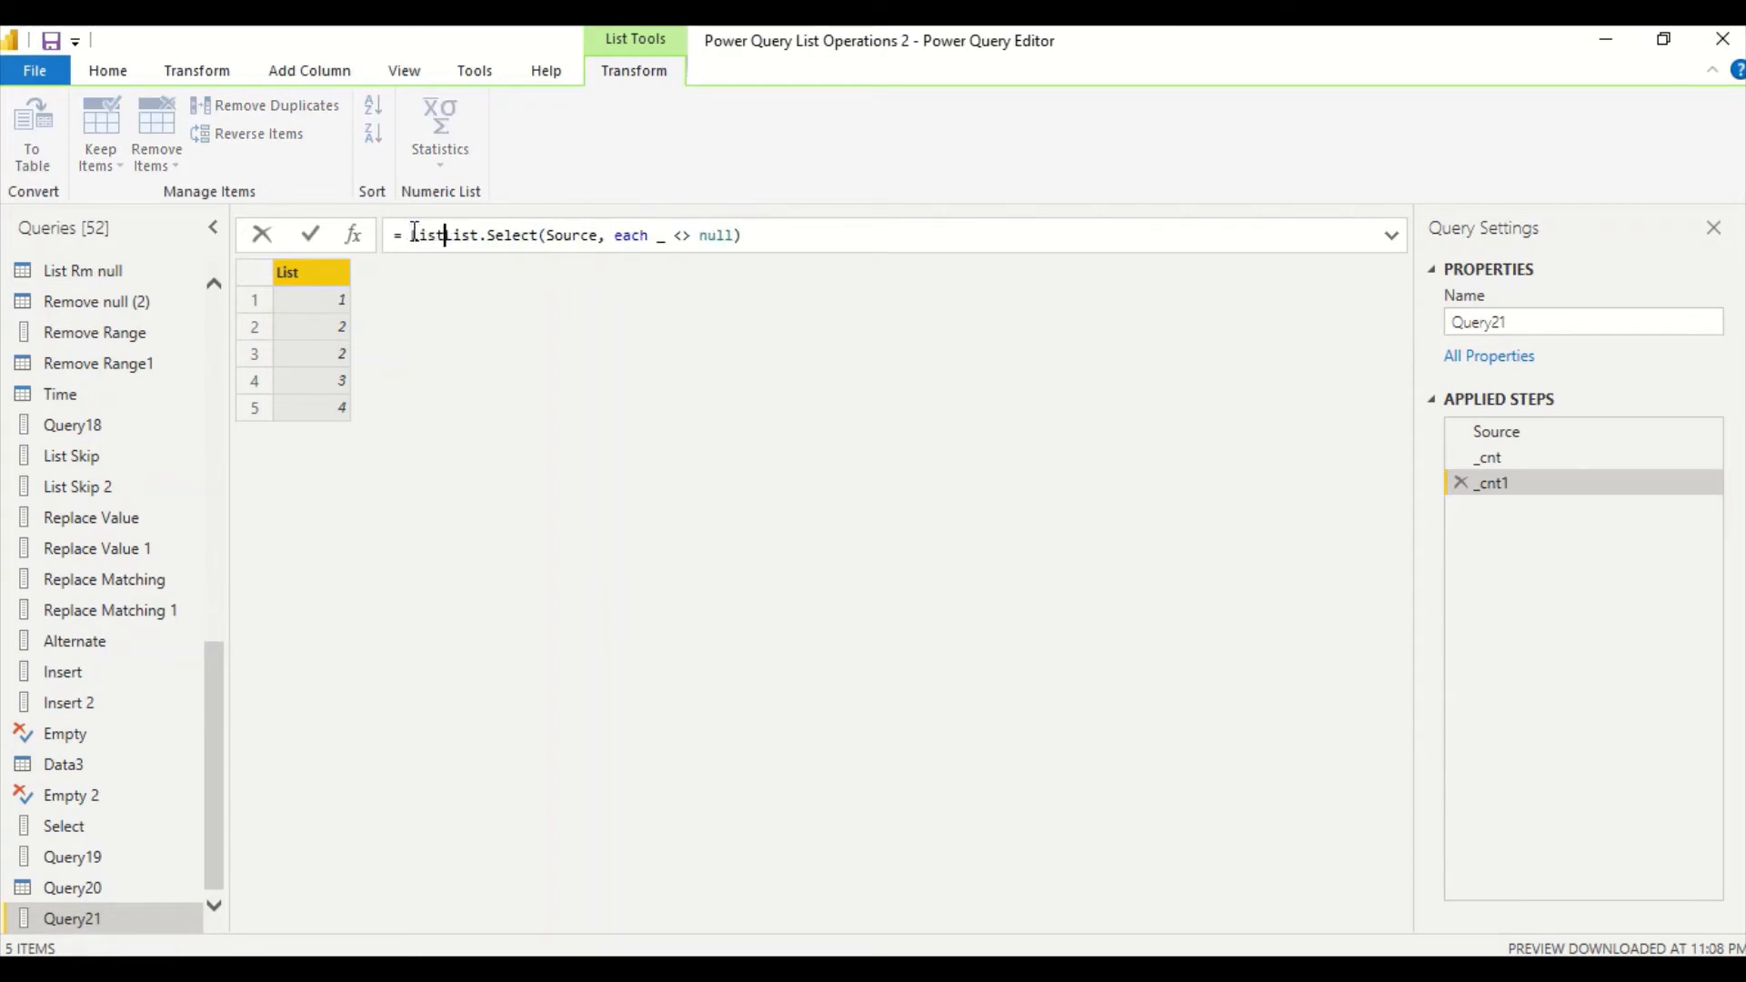
pyautogui.write('.Count')
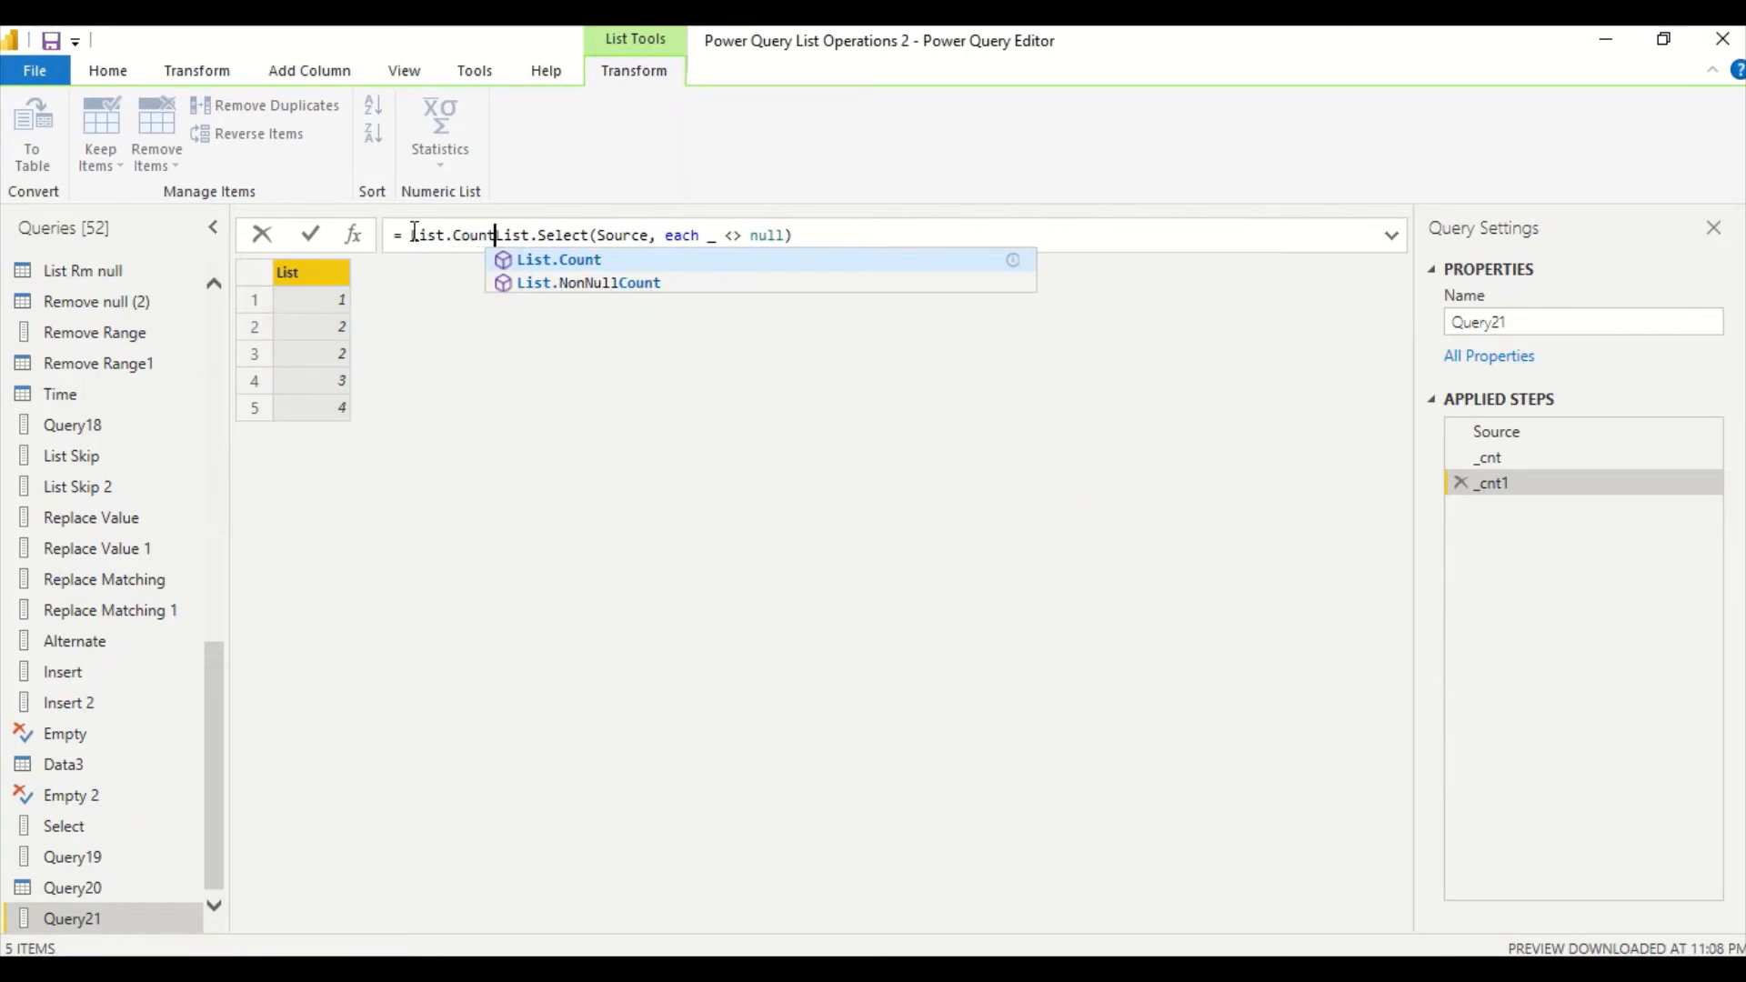
pyautogui.write('(')
pyautogui.click(827, 228)
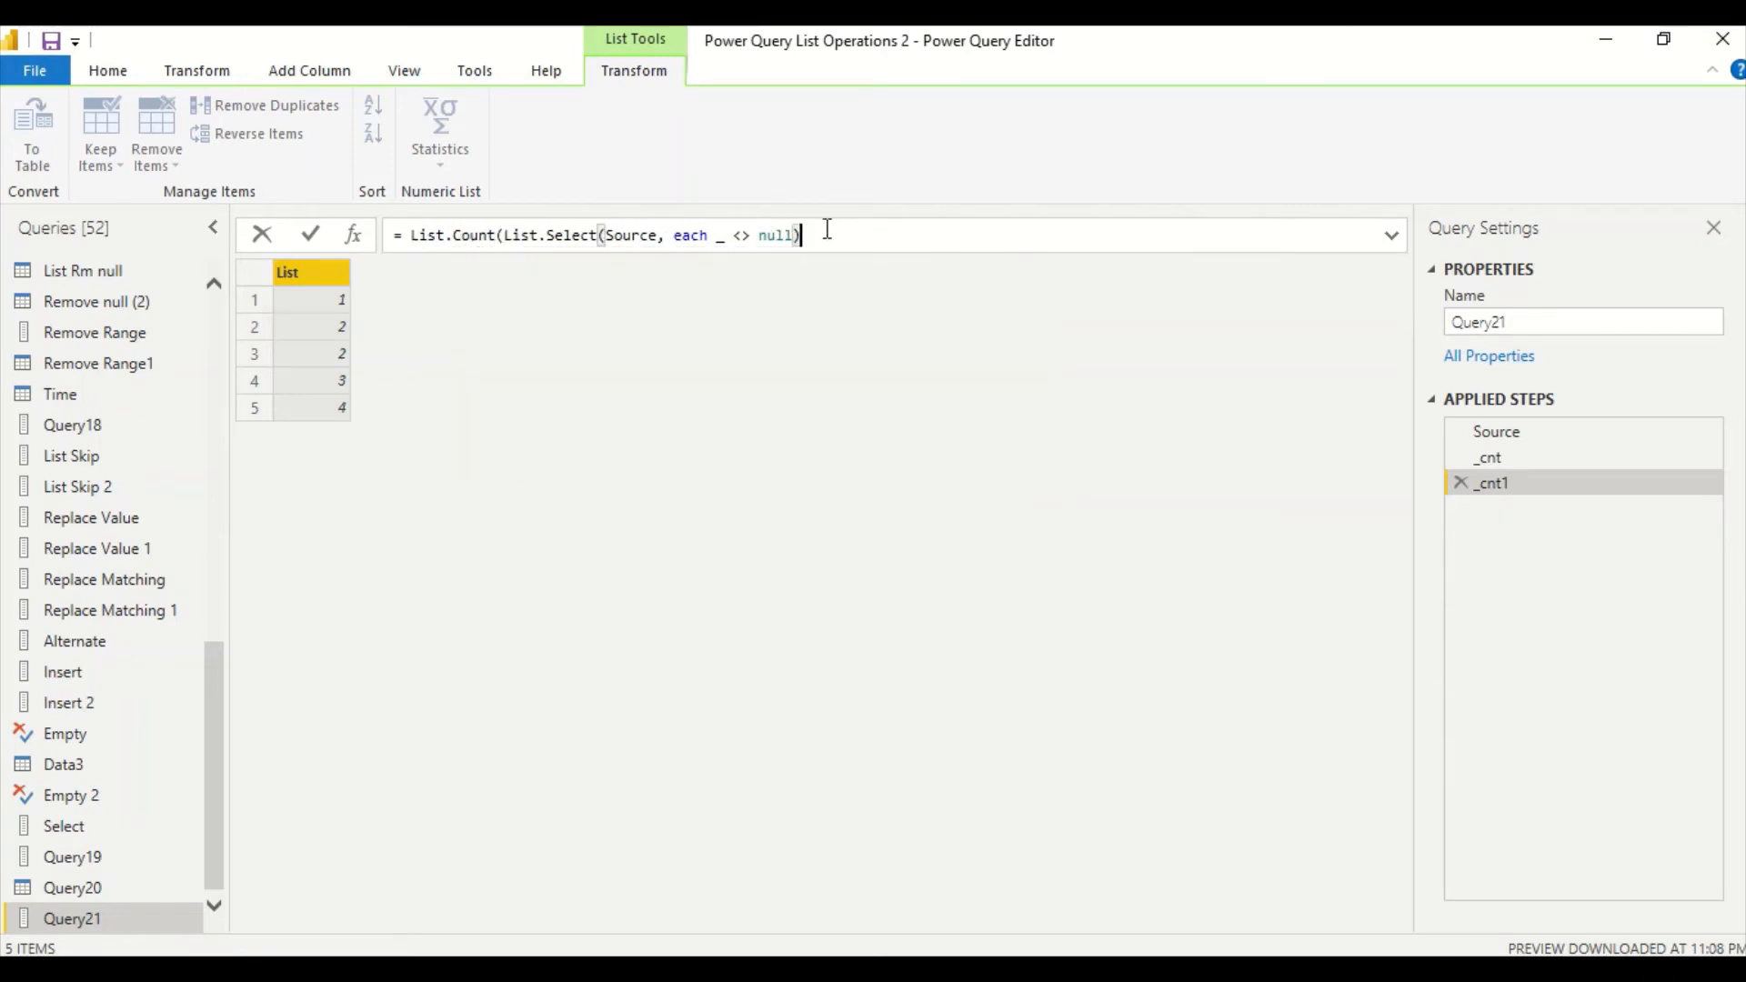
pyautogui.write(')')
pyautogui.press('Return')
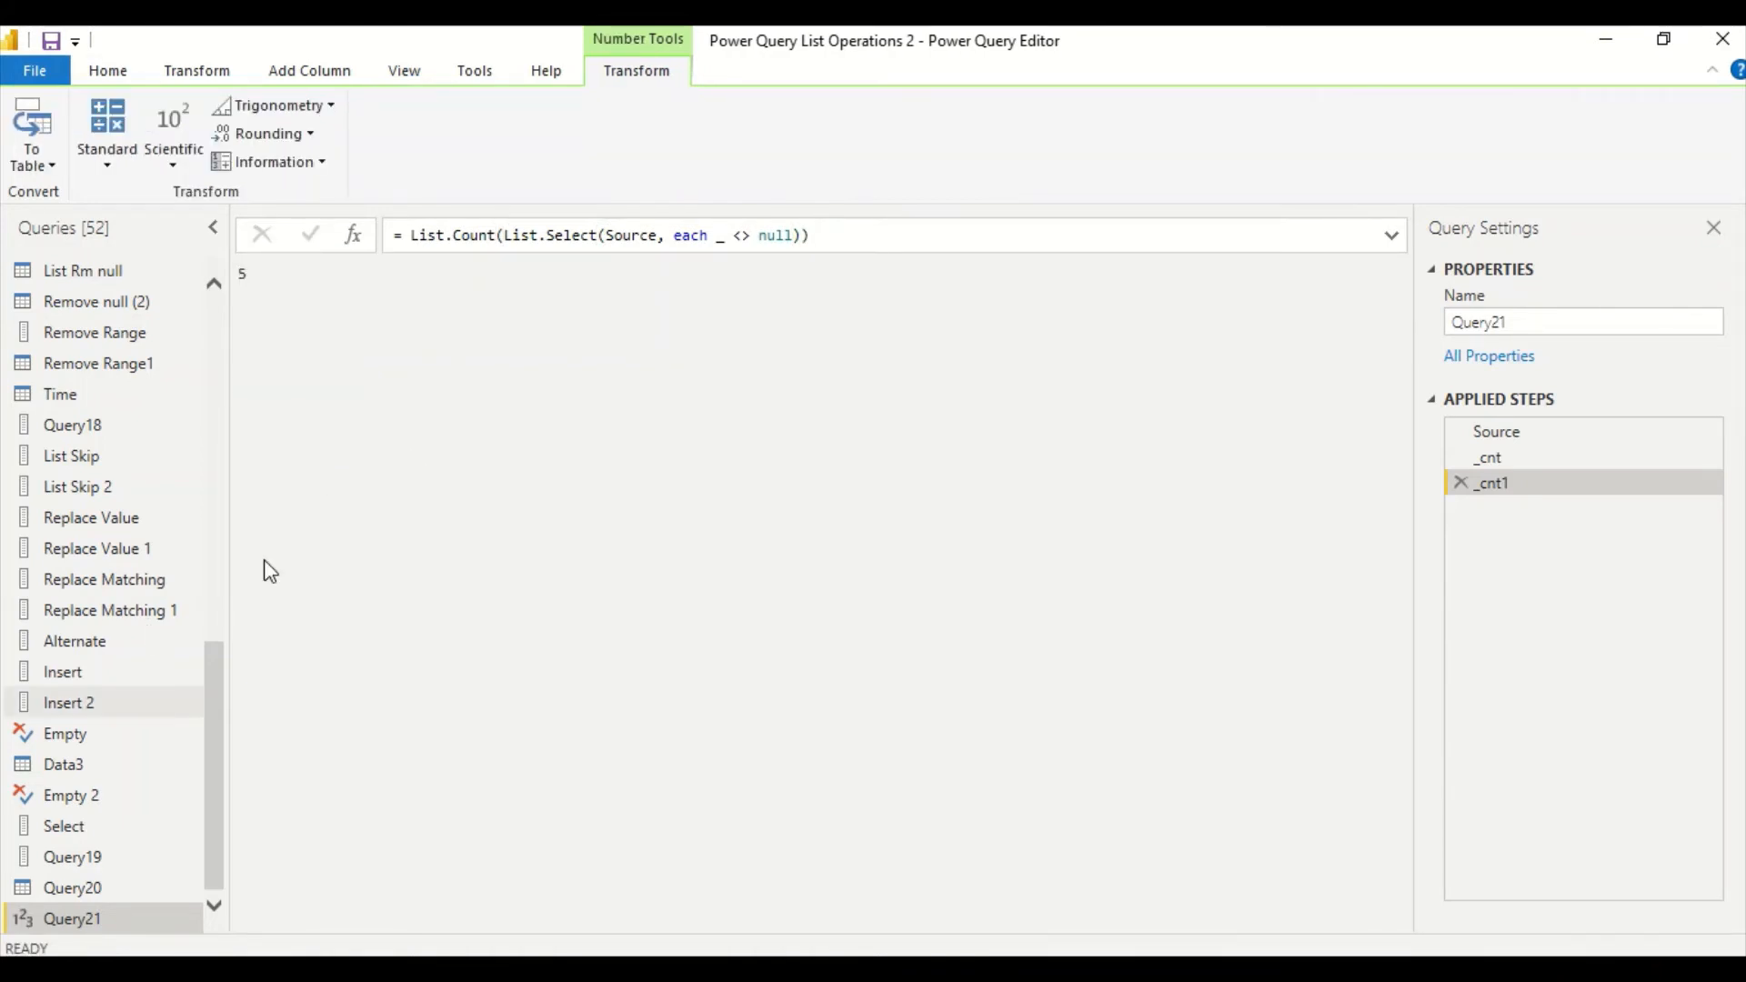
# Look through the existing queries from Data to Query16 for example data, and return to Query21.
pyautogui.moveTo(216, 671); pyautogui.dragTo(191, 230)
pyautogui.click(95, 303)
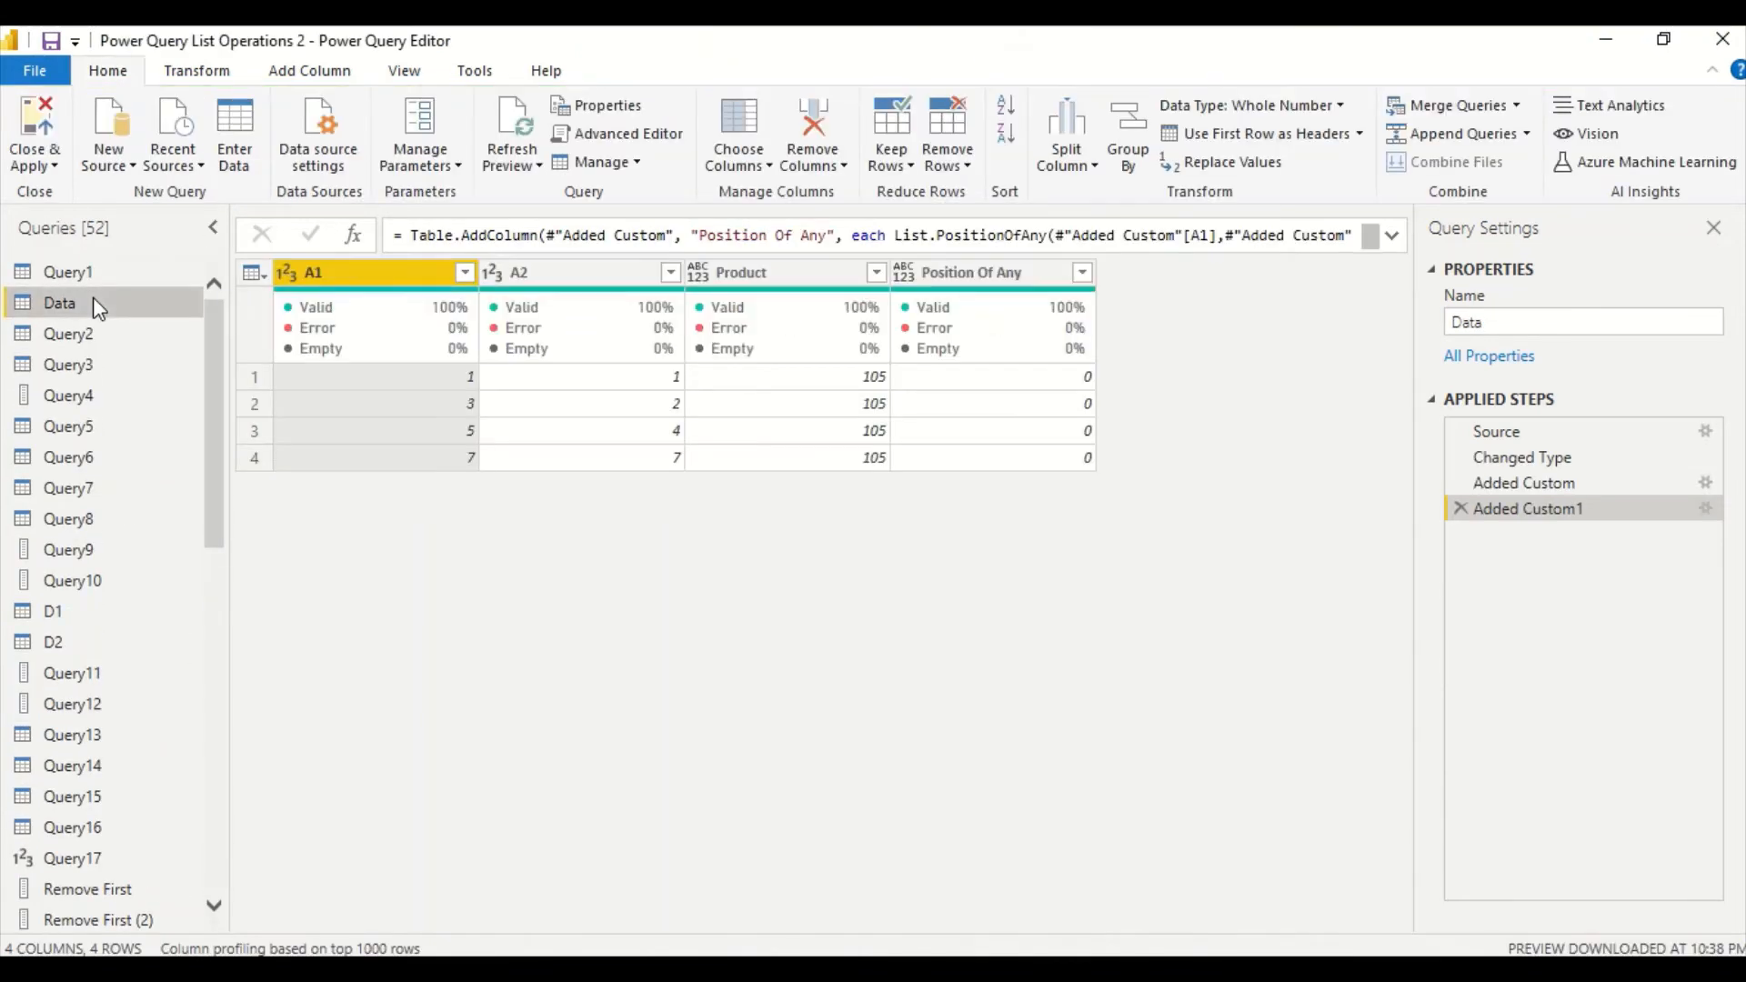
pyautogui.click(73, 362)
pyautogui.click(74, 391)
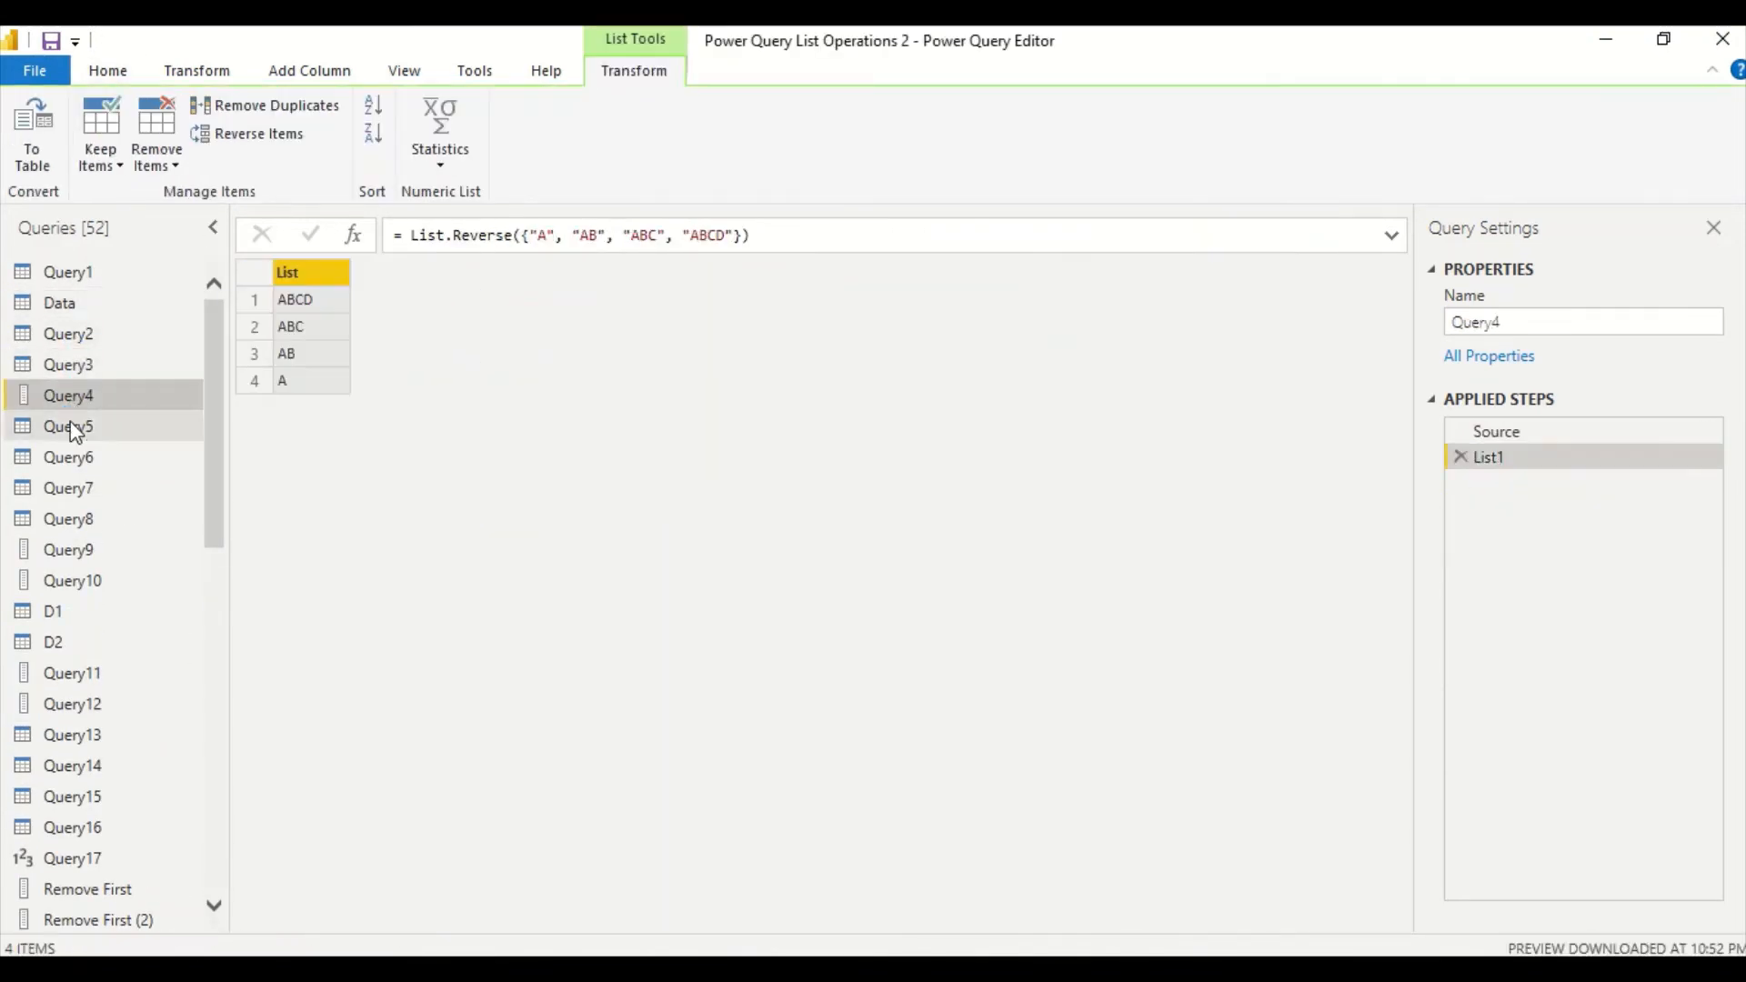
pyautogui.click(74, 427)
pyautogui.click(62, 457)
pyautogui.click(60, 517)
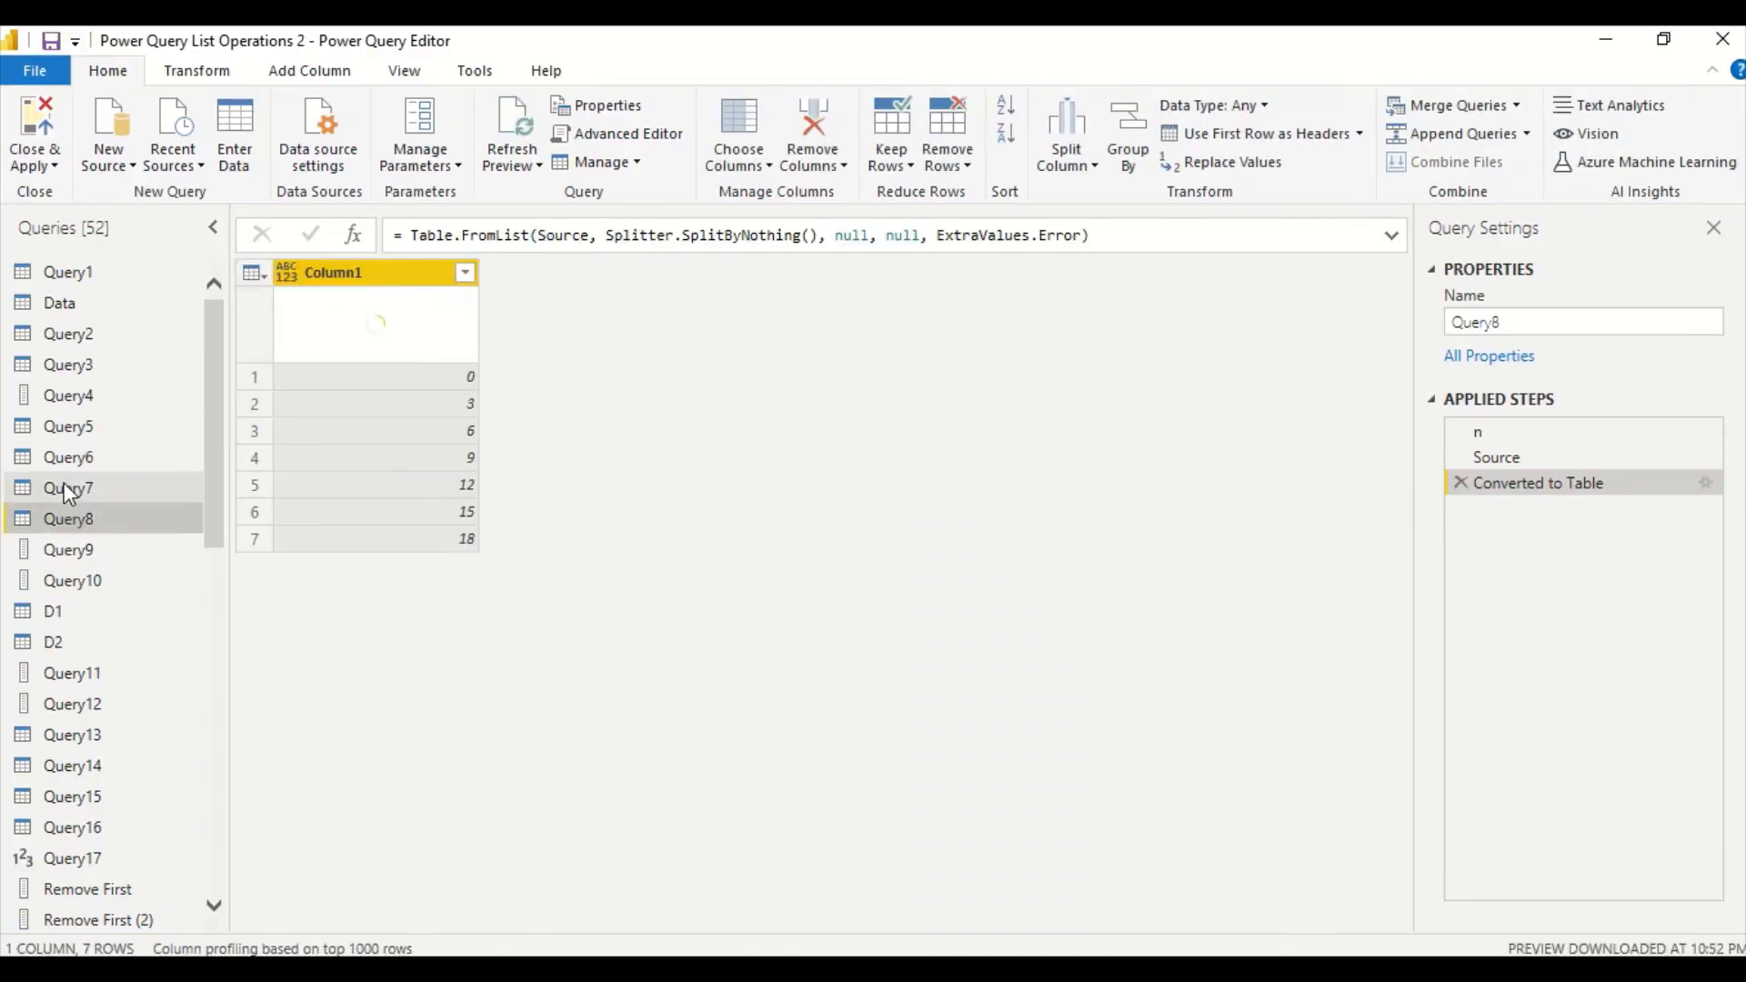
pyautogui.click(64, 489)
pyautogui.click(68, 519)
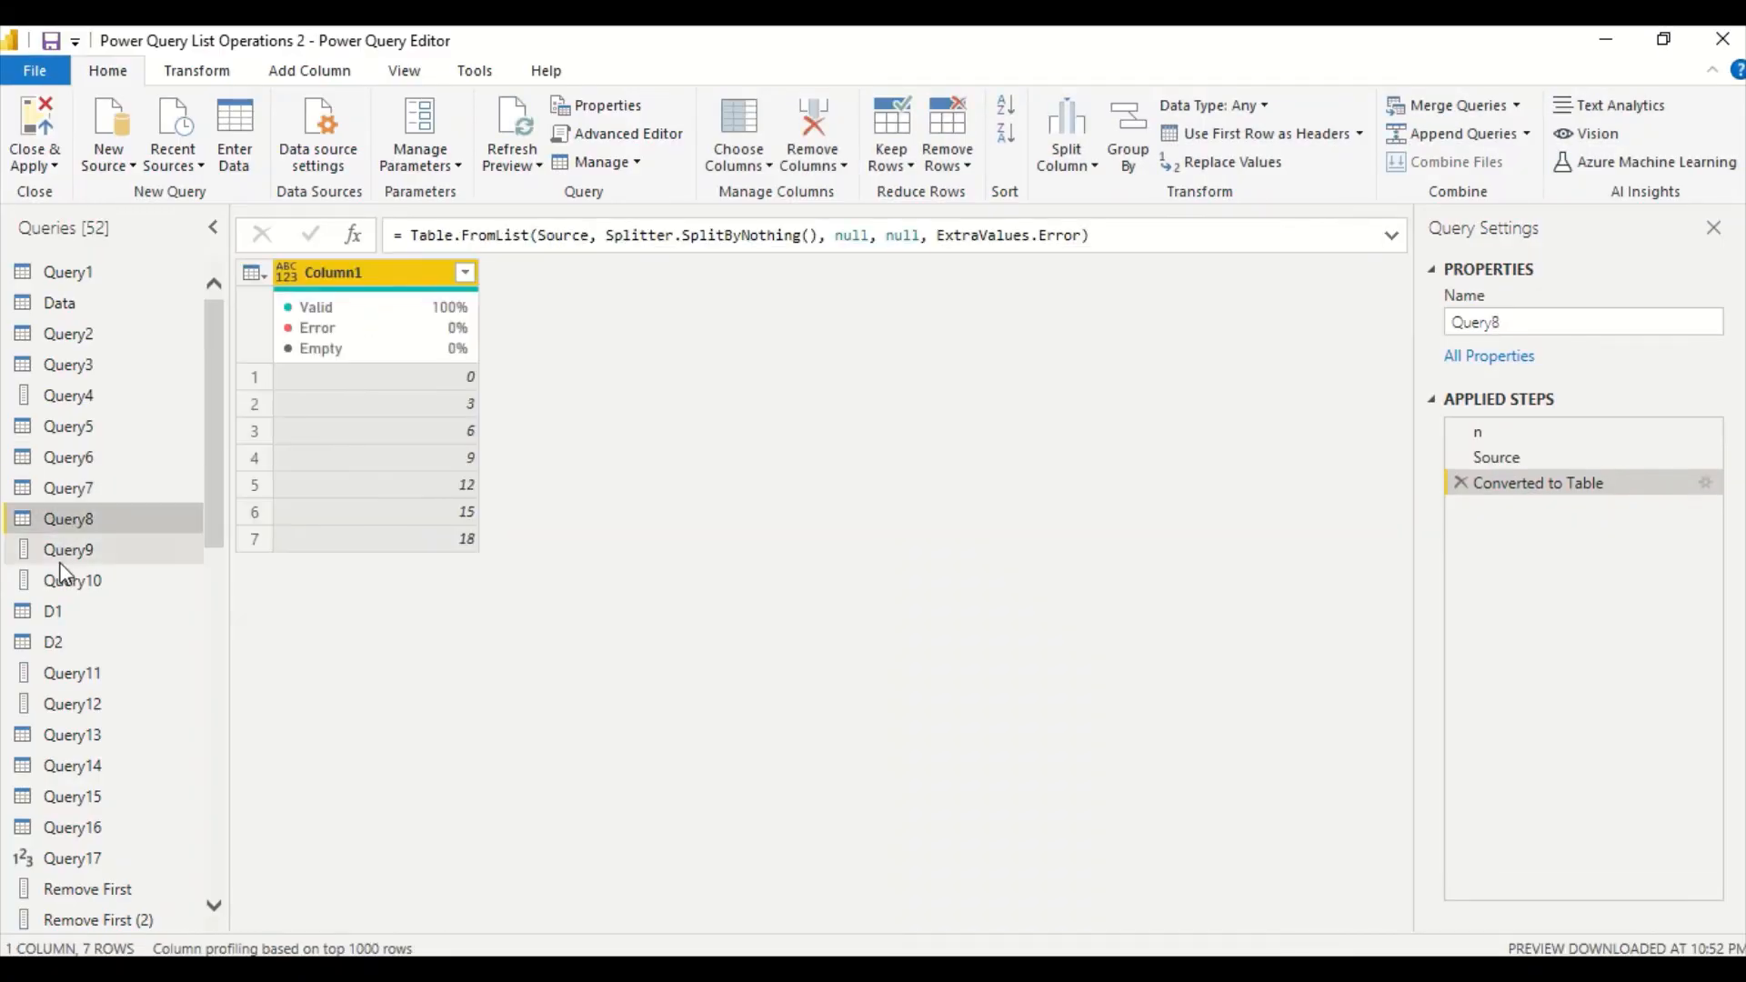
pyautogui.click(60, 556)
pyautogui.click(62, 611)
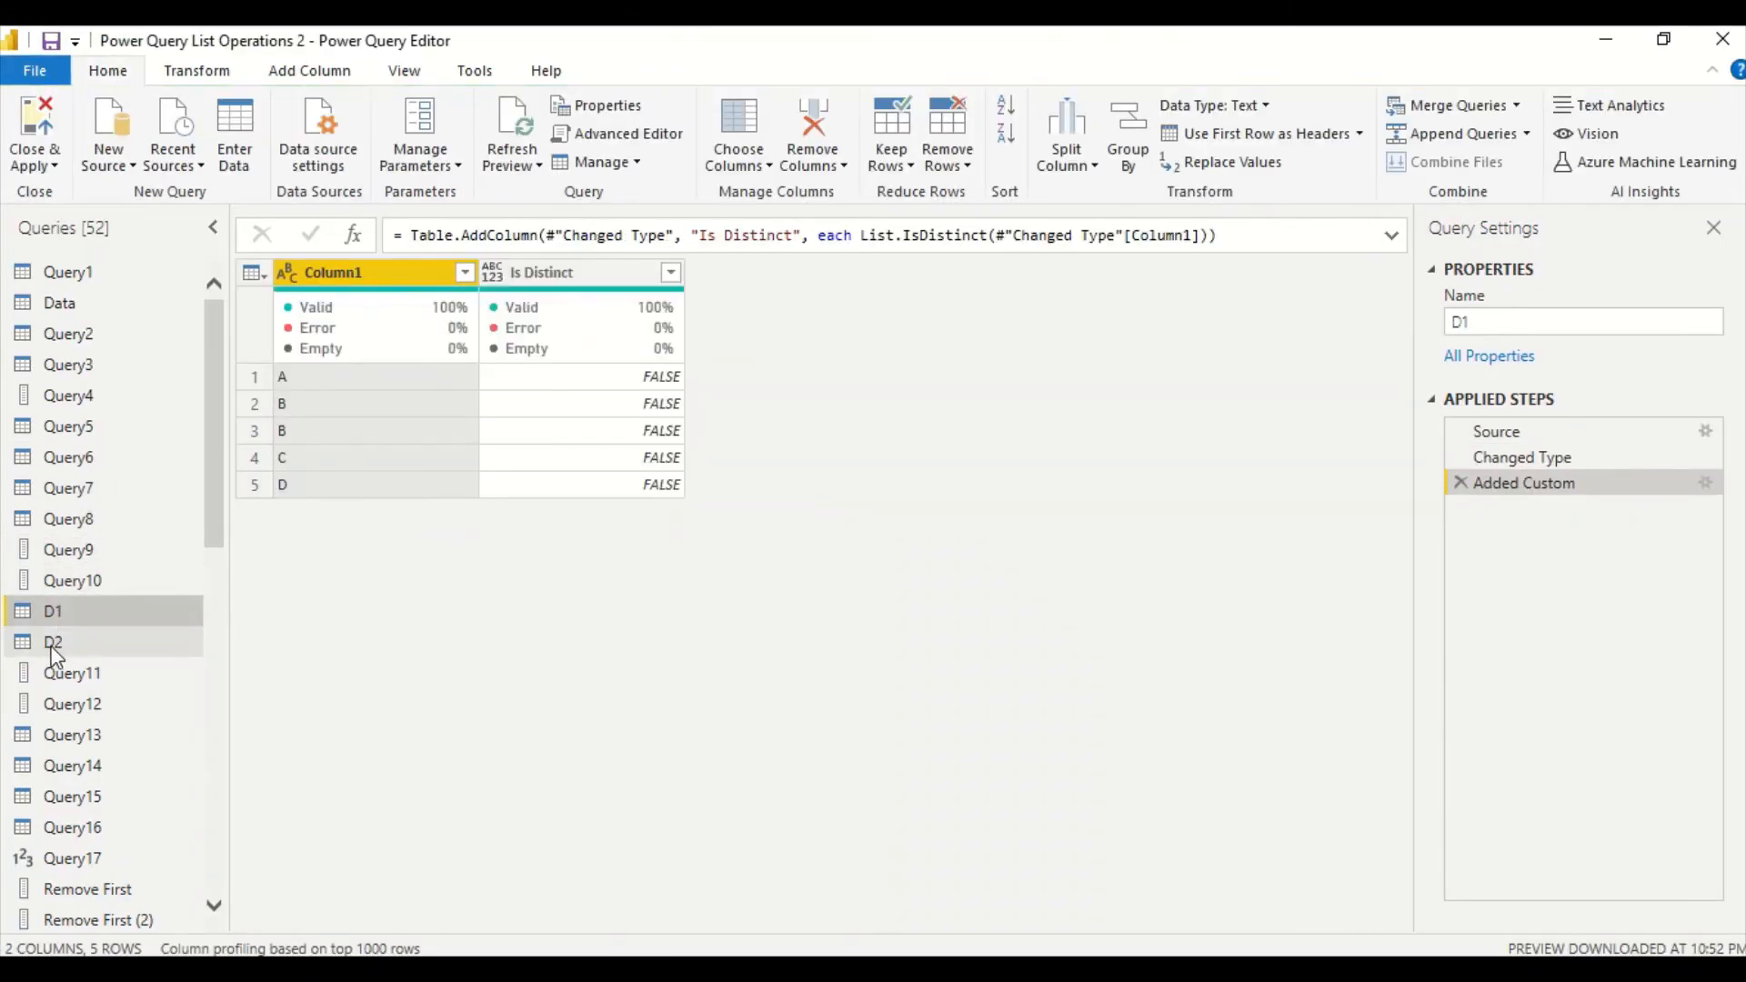
pyautogui.click(53, 643)
pyautogui.scroll(-1, 84, 652)
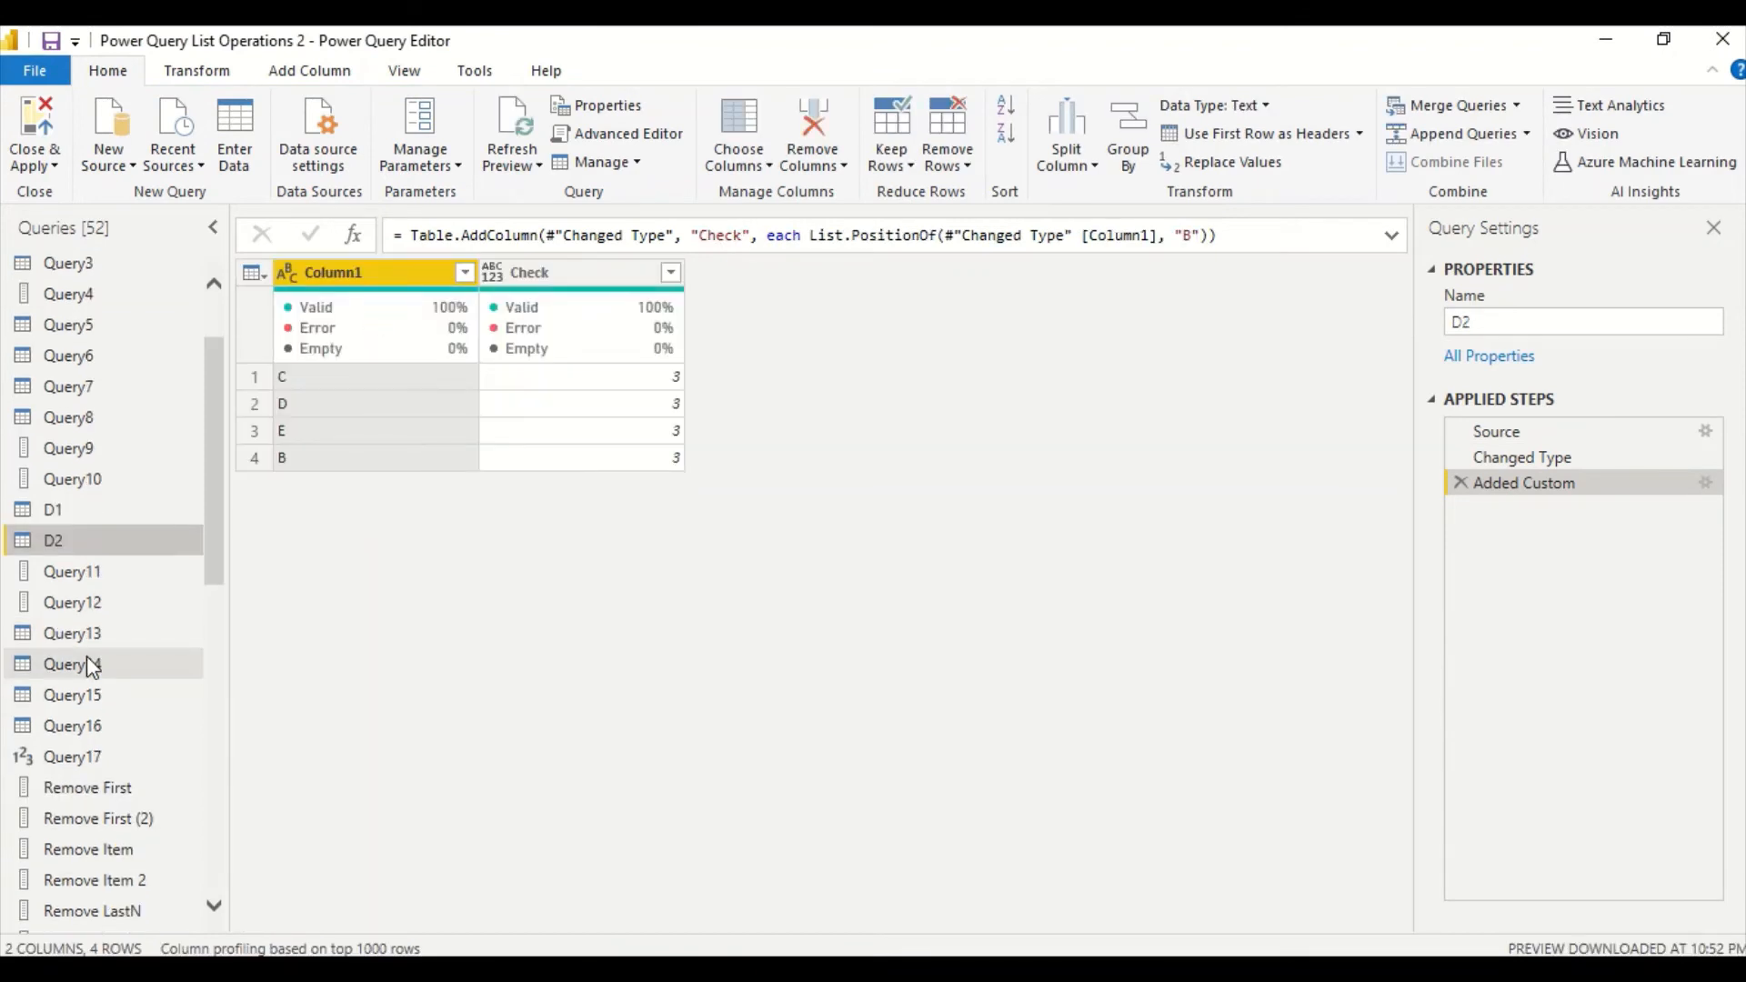
pyautogui.click(86, 657)
pyautogui.click(87, 641)
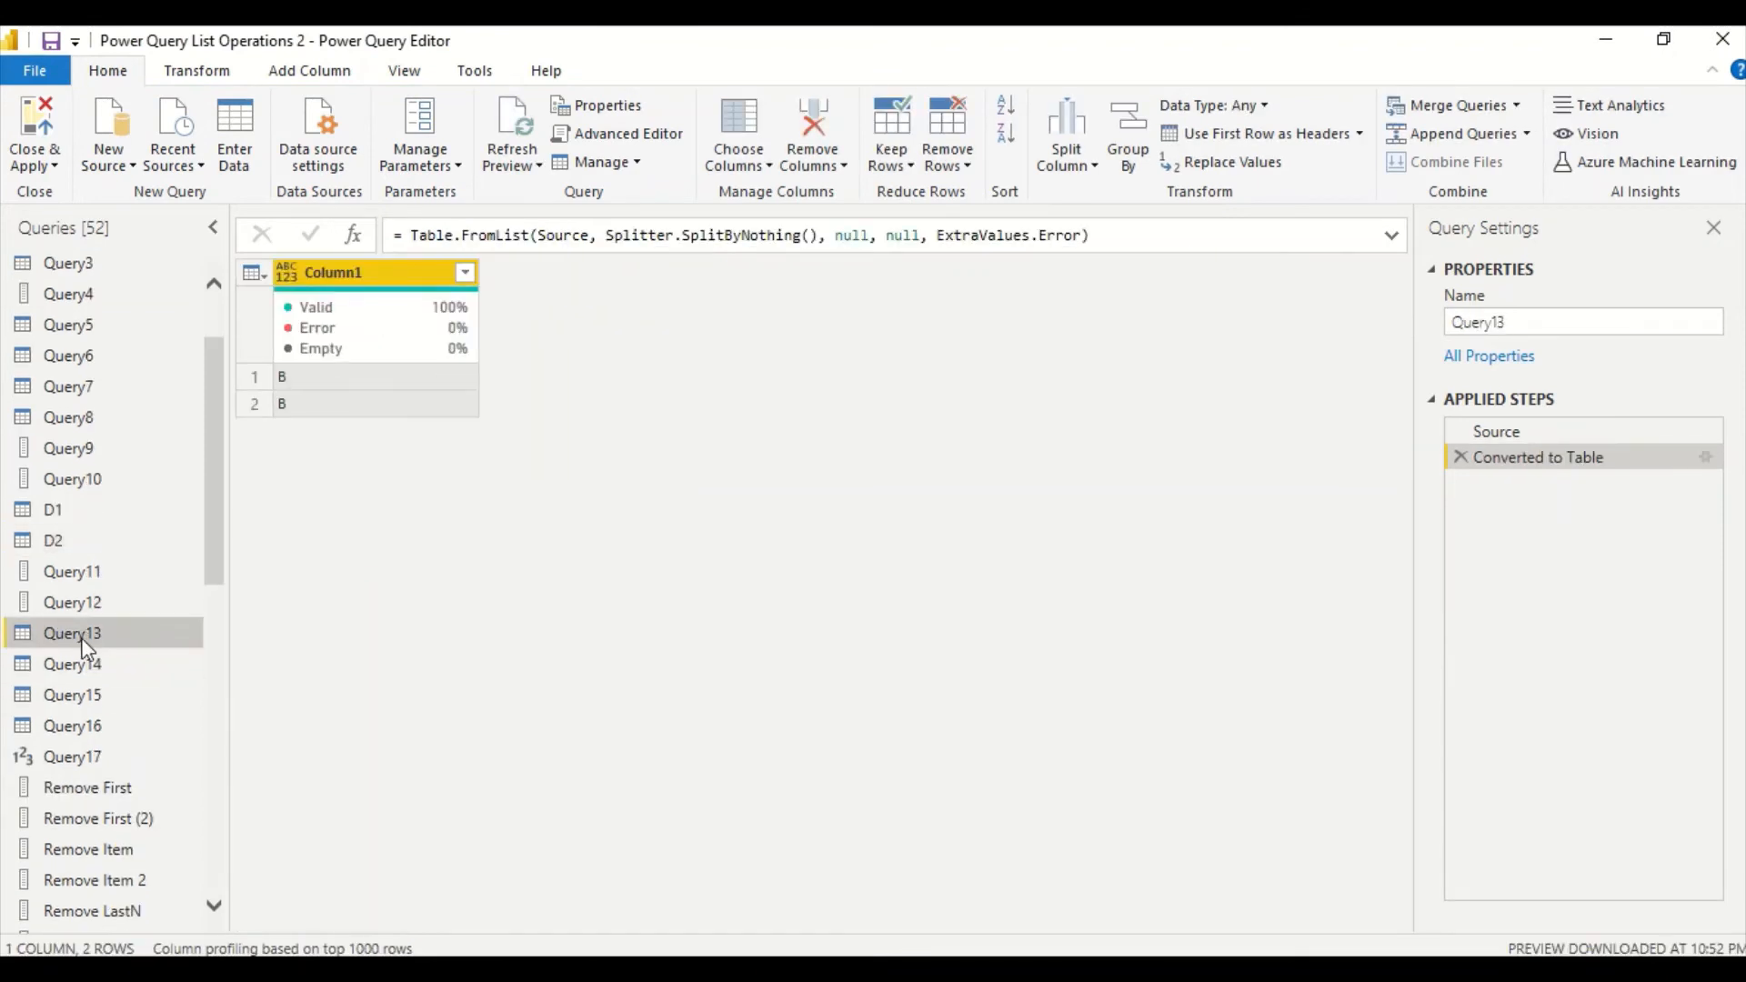
pyautogui.click(85, 667)
pyautogui.click(87, 696)
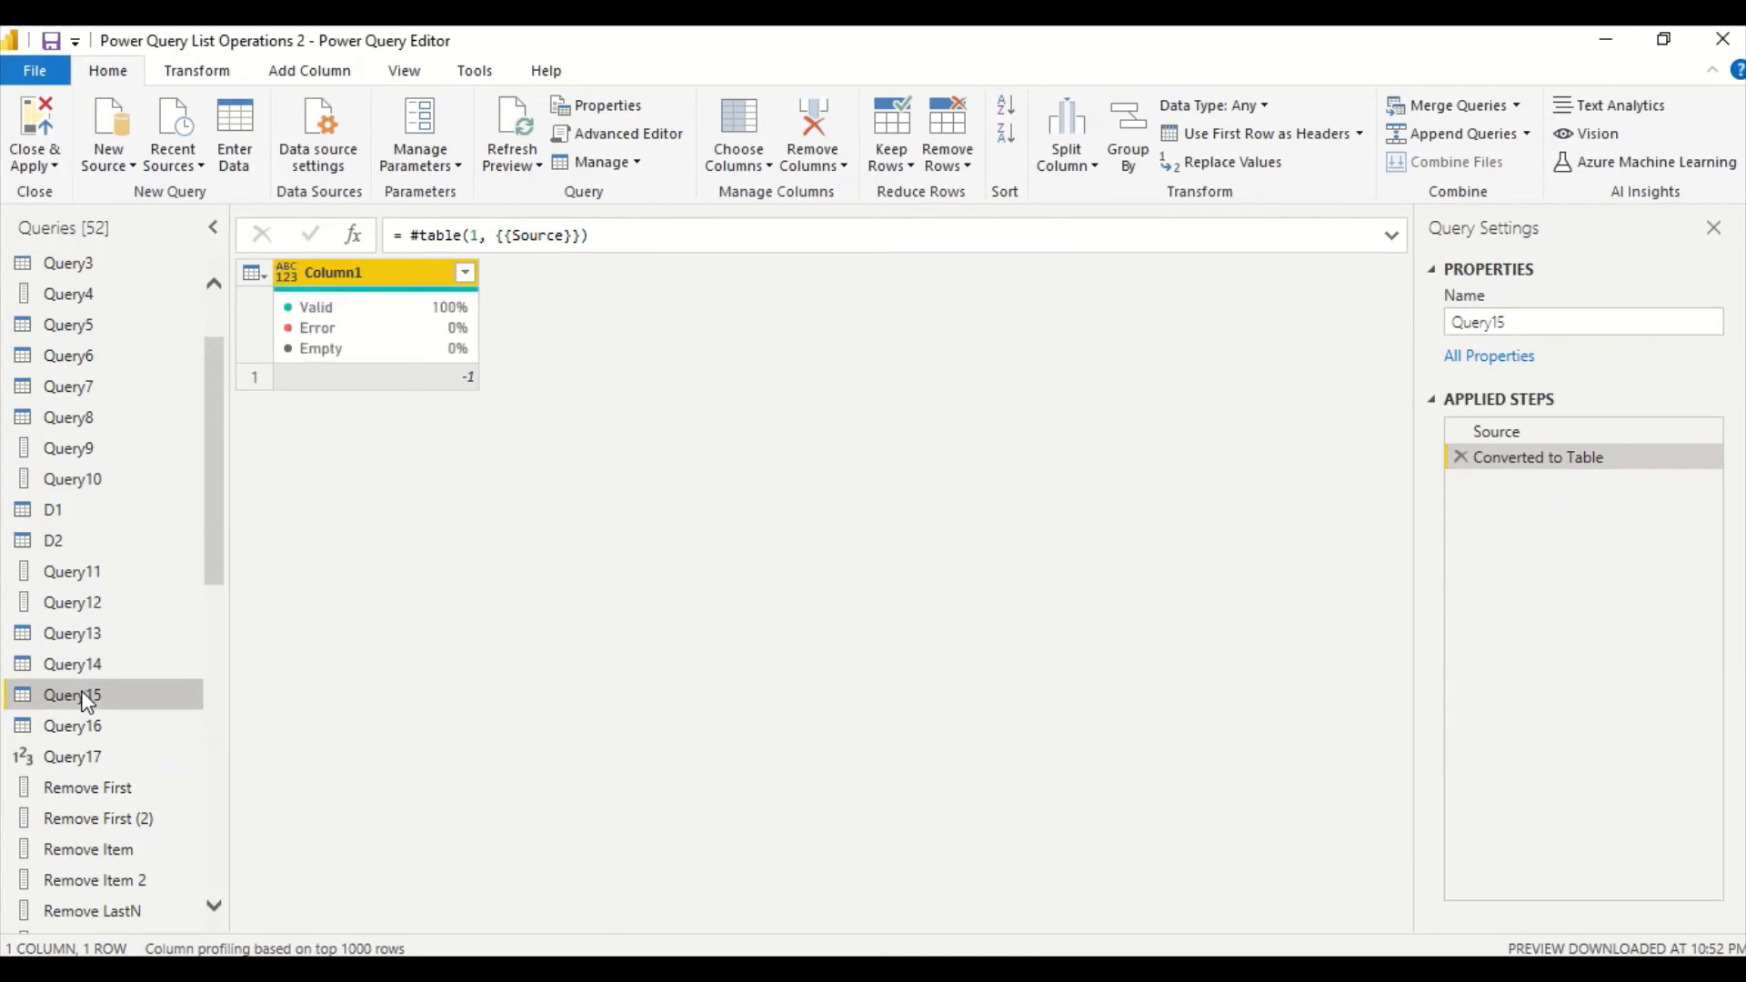
pyautogui.click(76, 728)
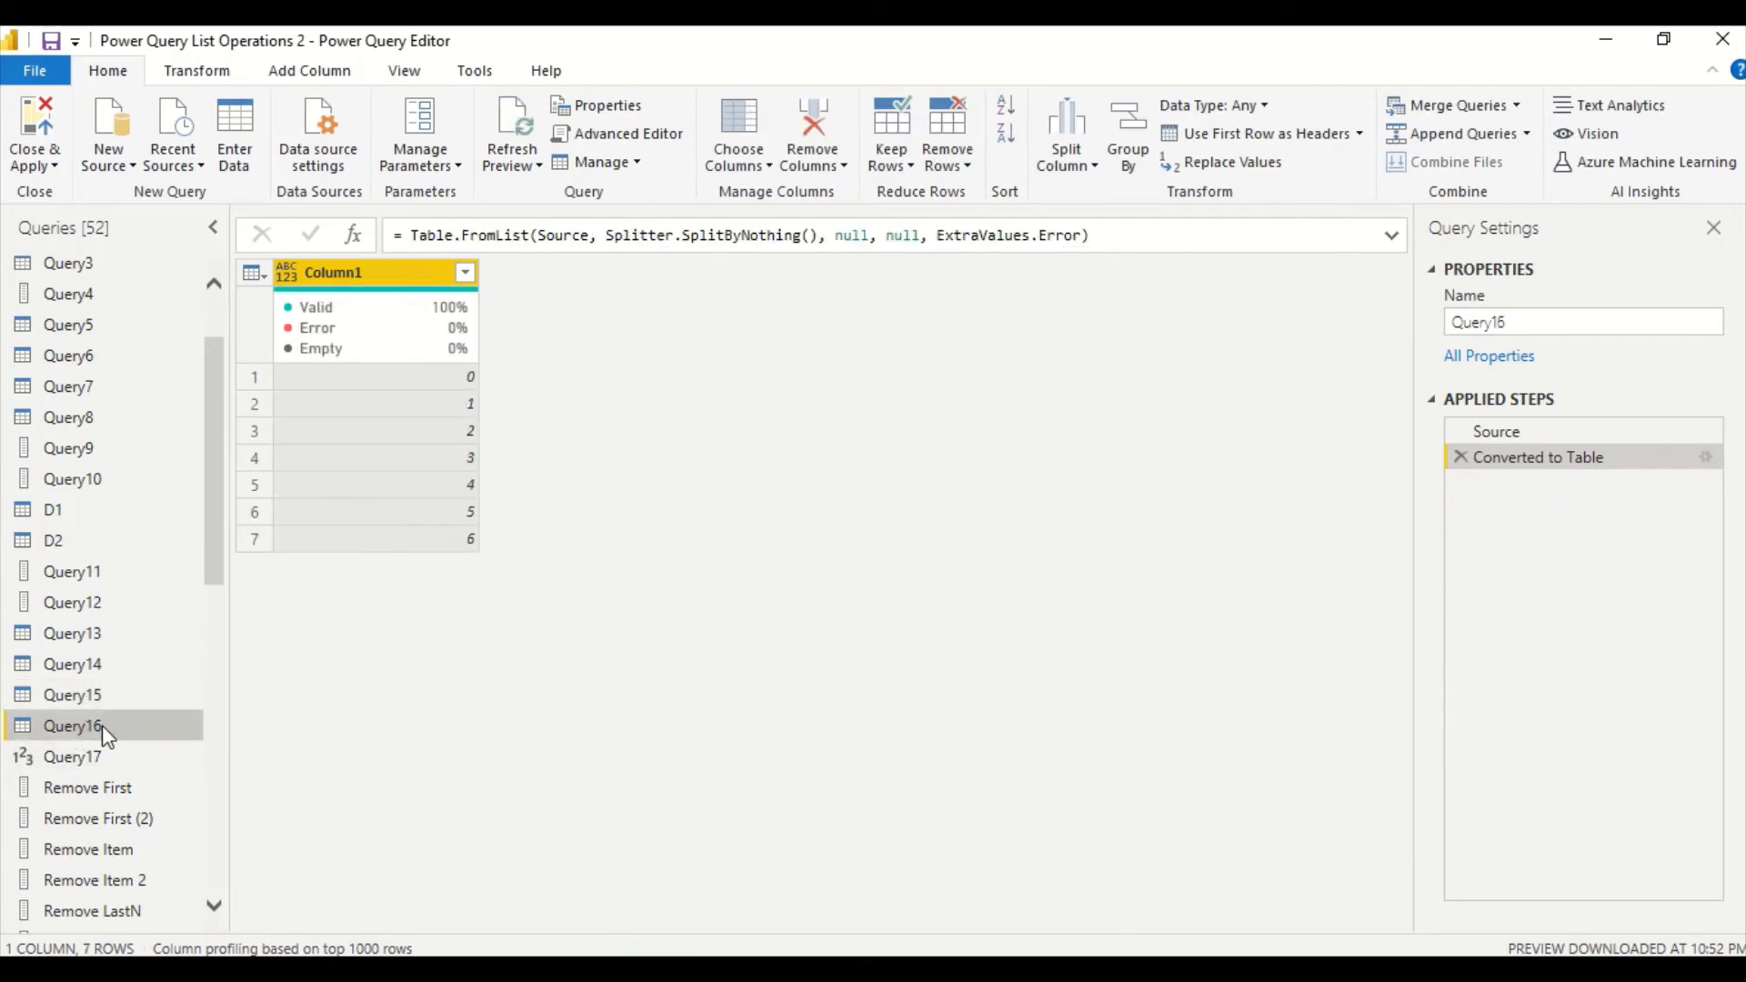
pyautogui.scroll(-10, 102, 724)
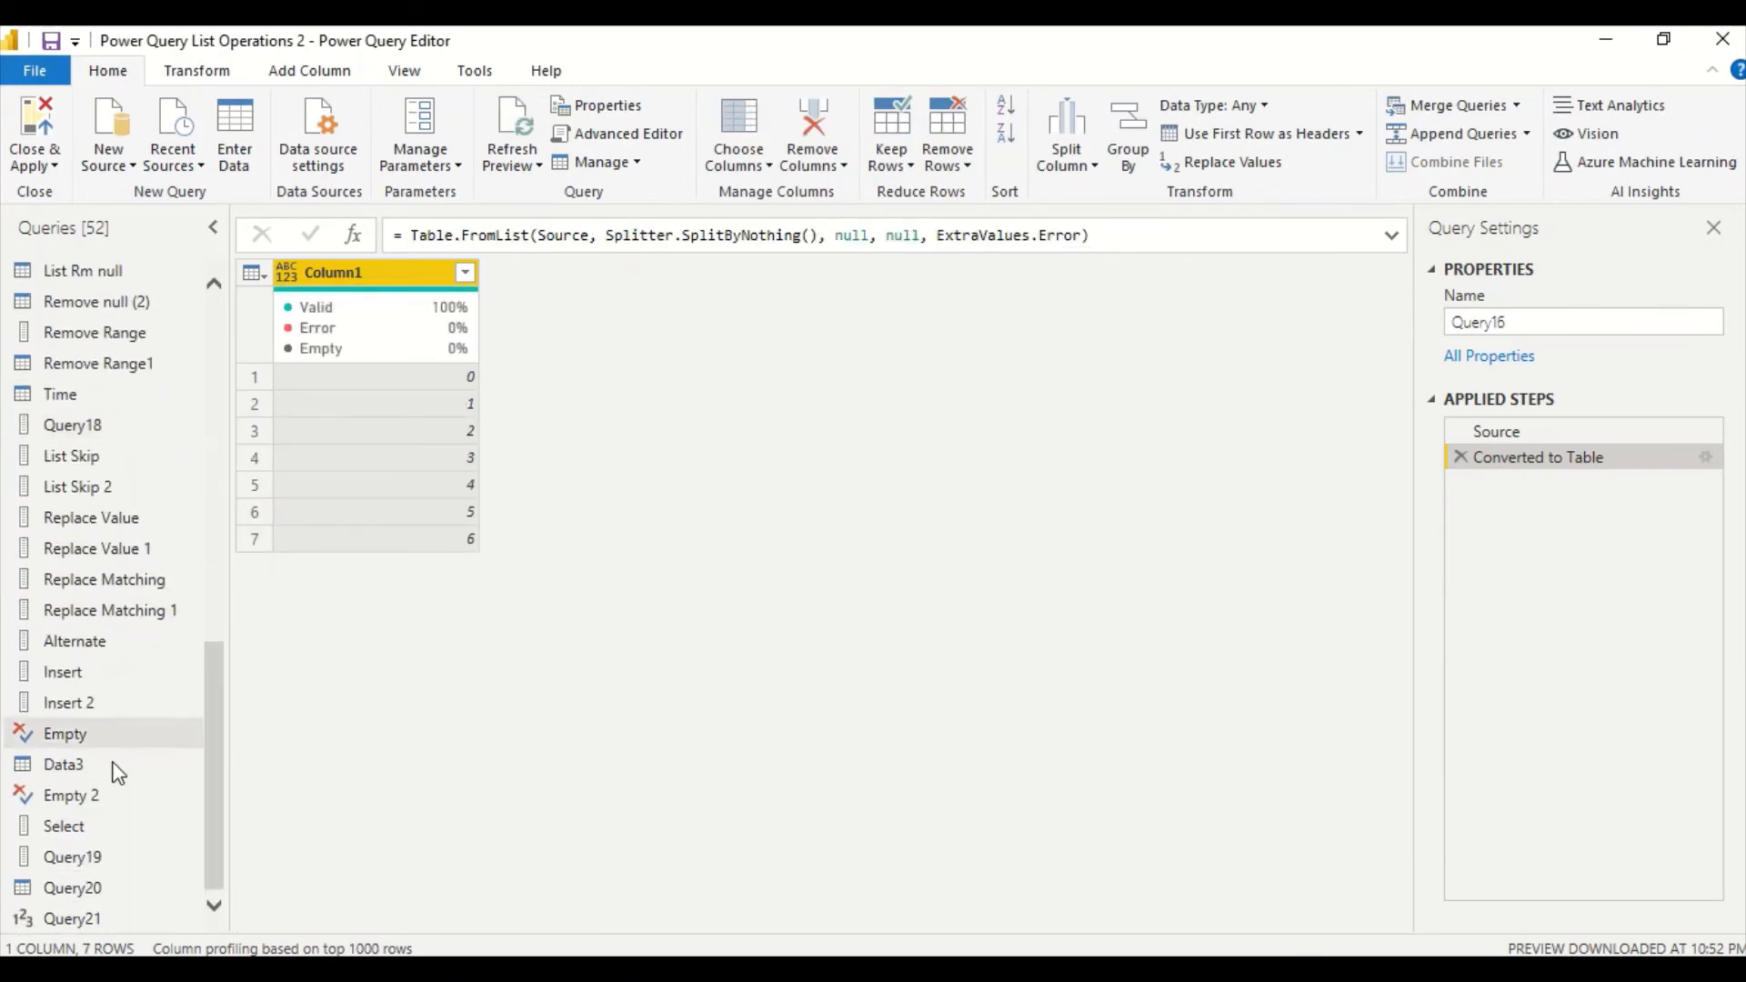
pyautogui.click(86, 918)
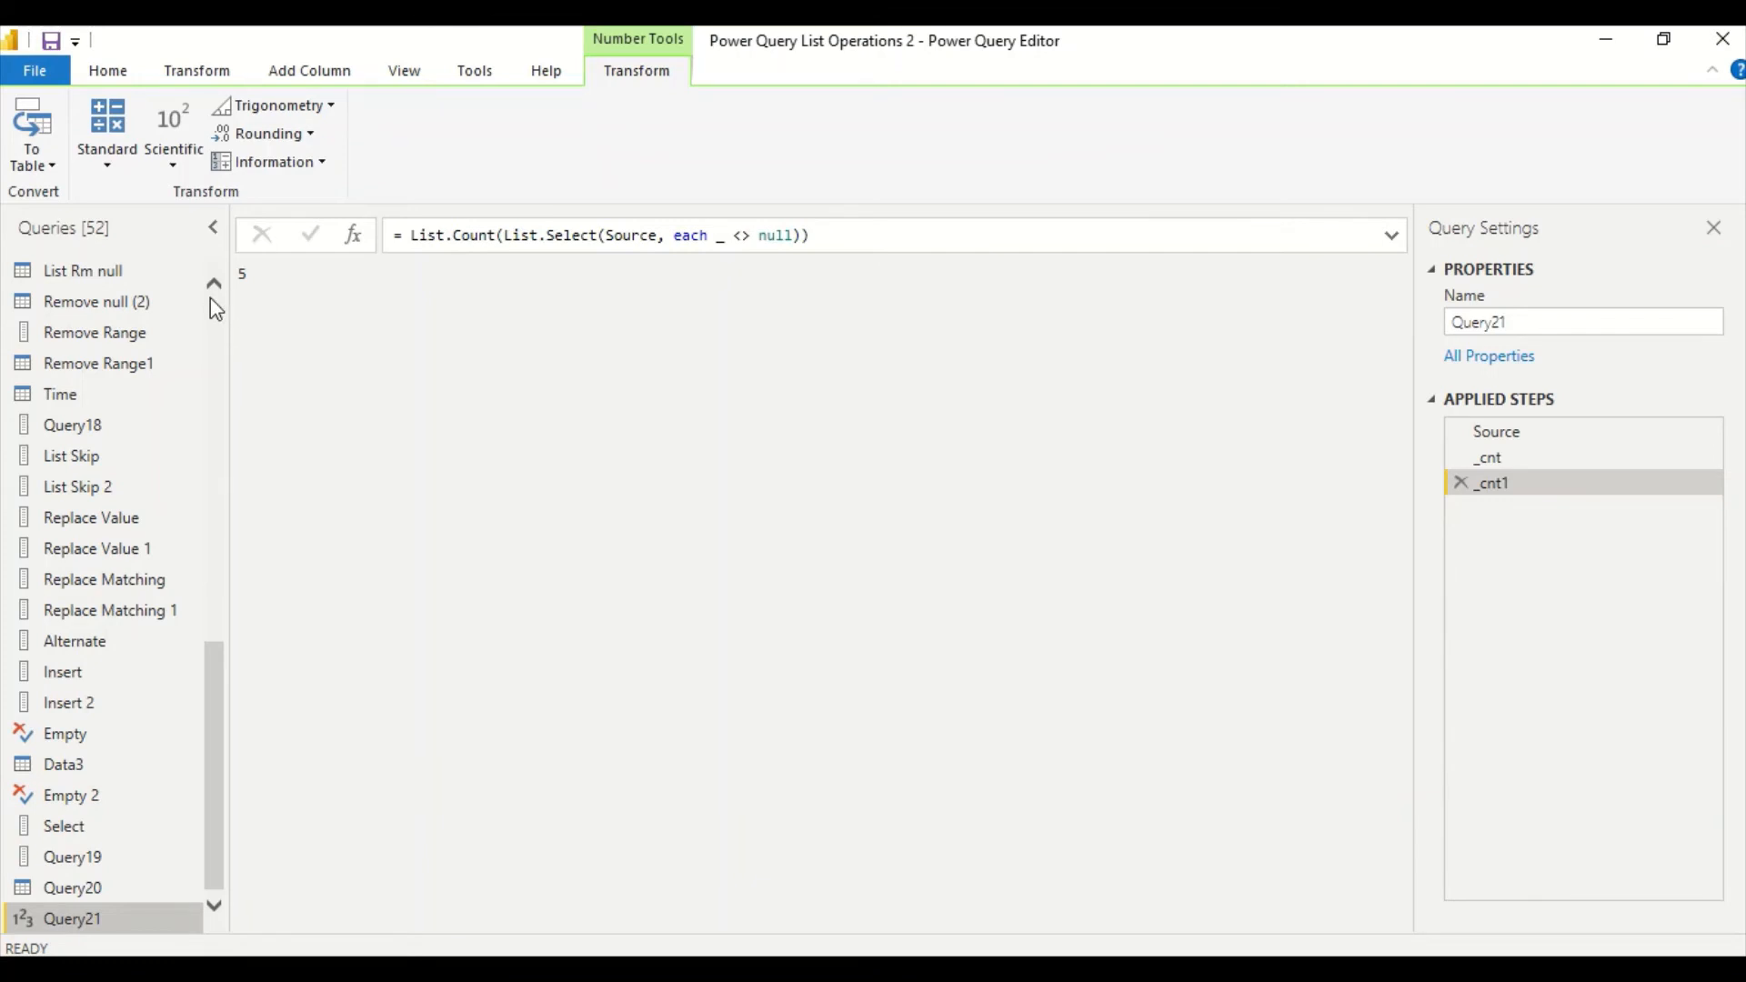
# Open the Data query and start a new custom column in its table.
pyautogui.moveTo(210, 298); pyautogui.dragTo(210, 300)
pyautogui.click(74, 307)
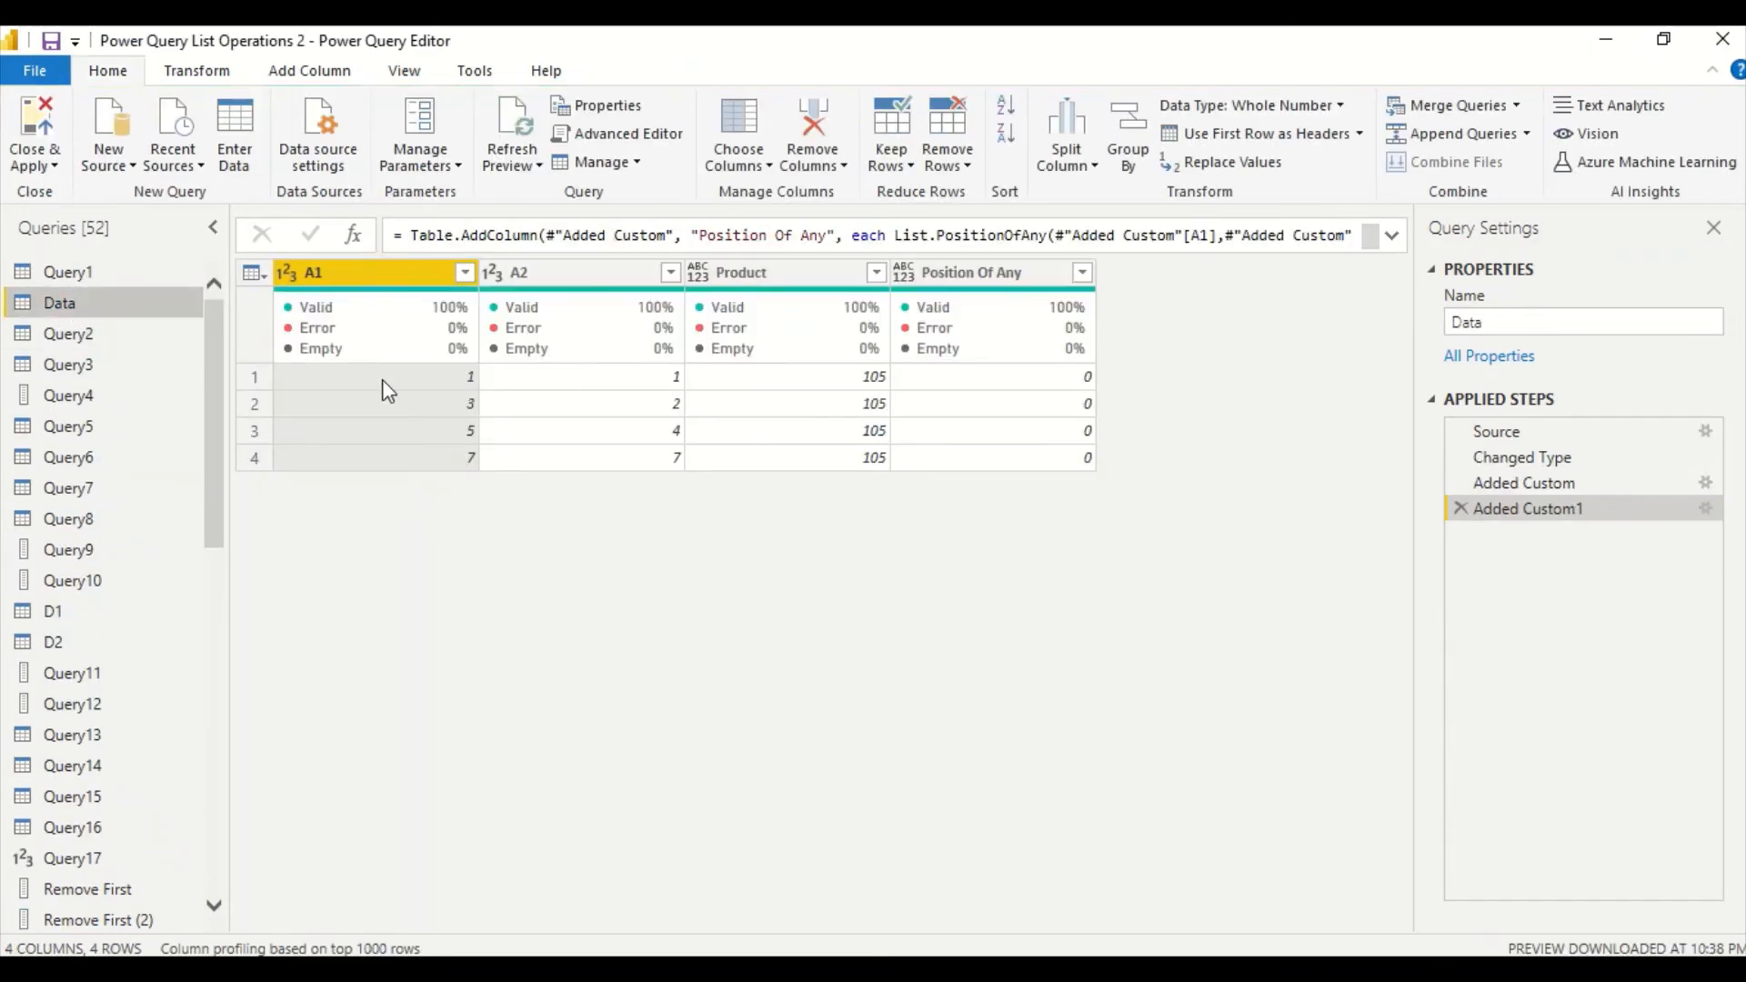
pyautogui.click(946, 271)
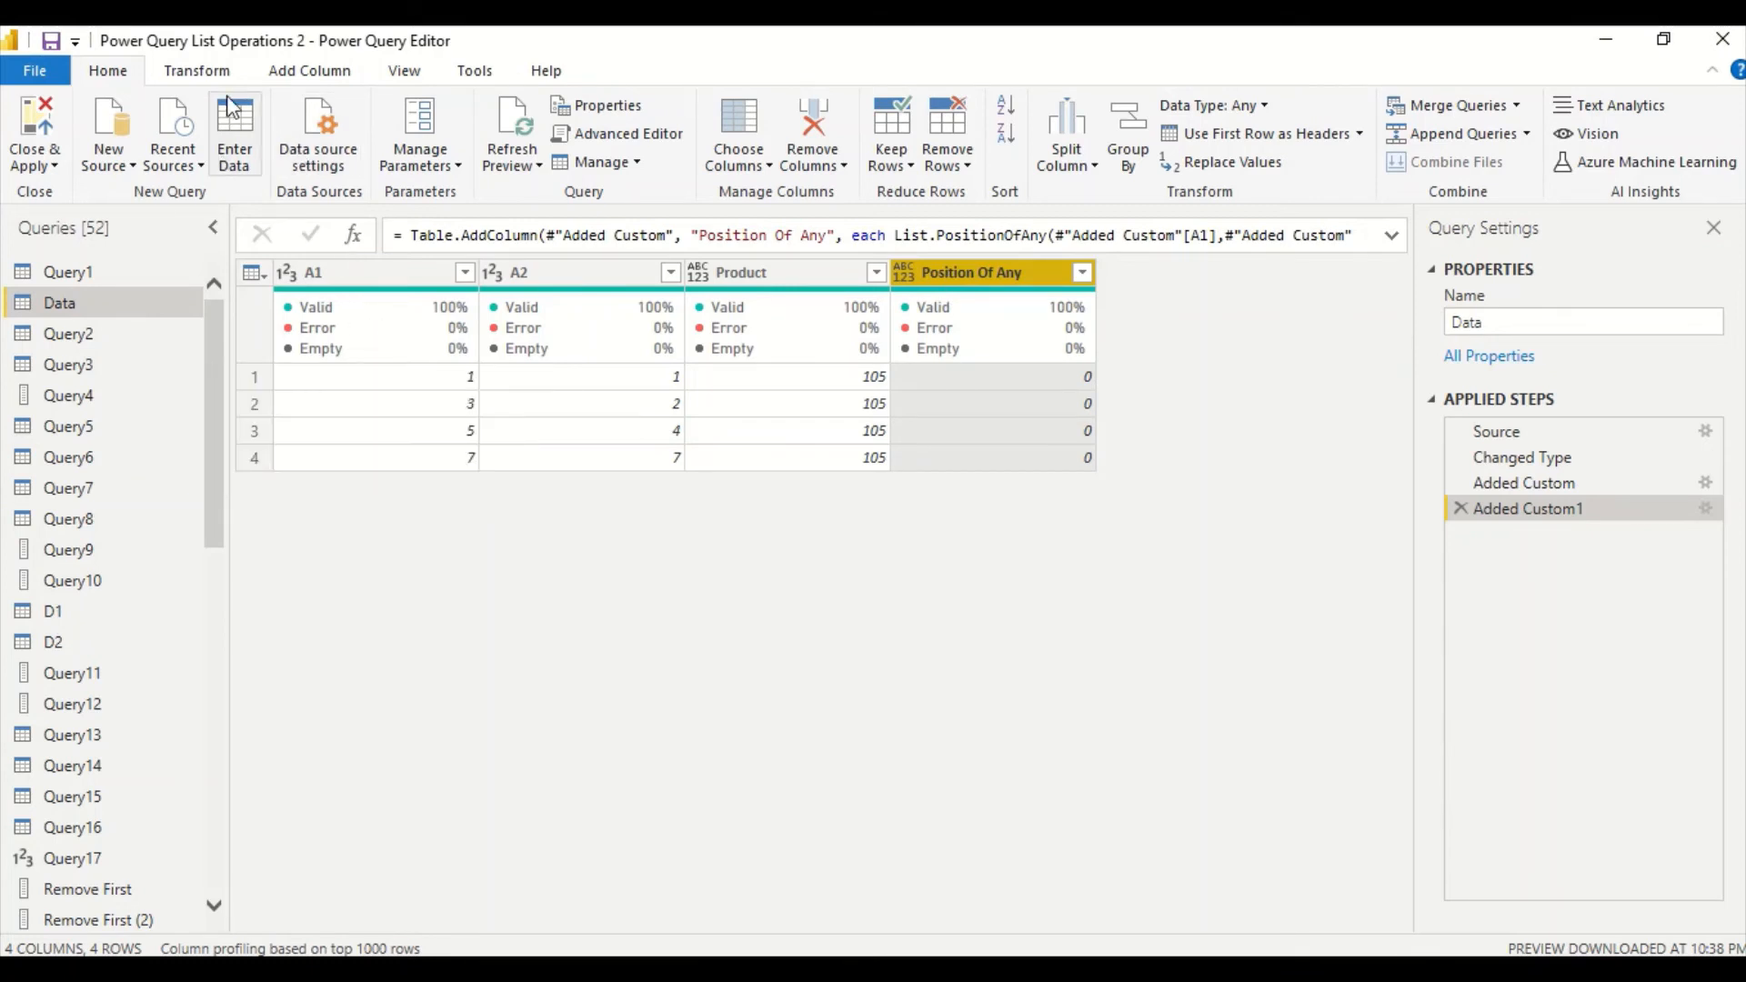
pyautogui.click(288, 70)
pyautogui.click(223, 137)
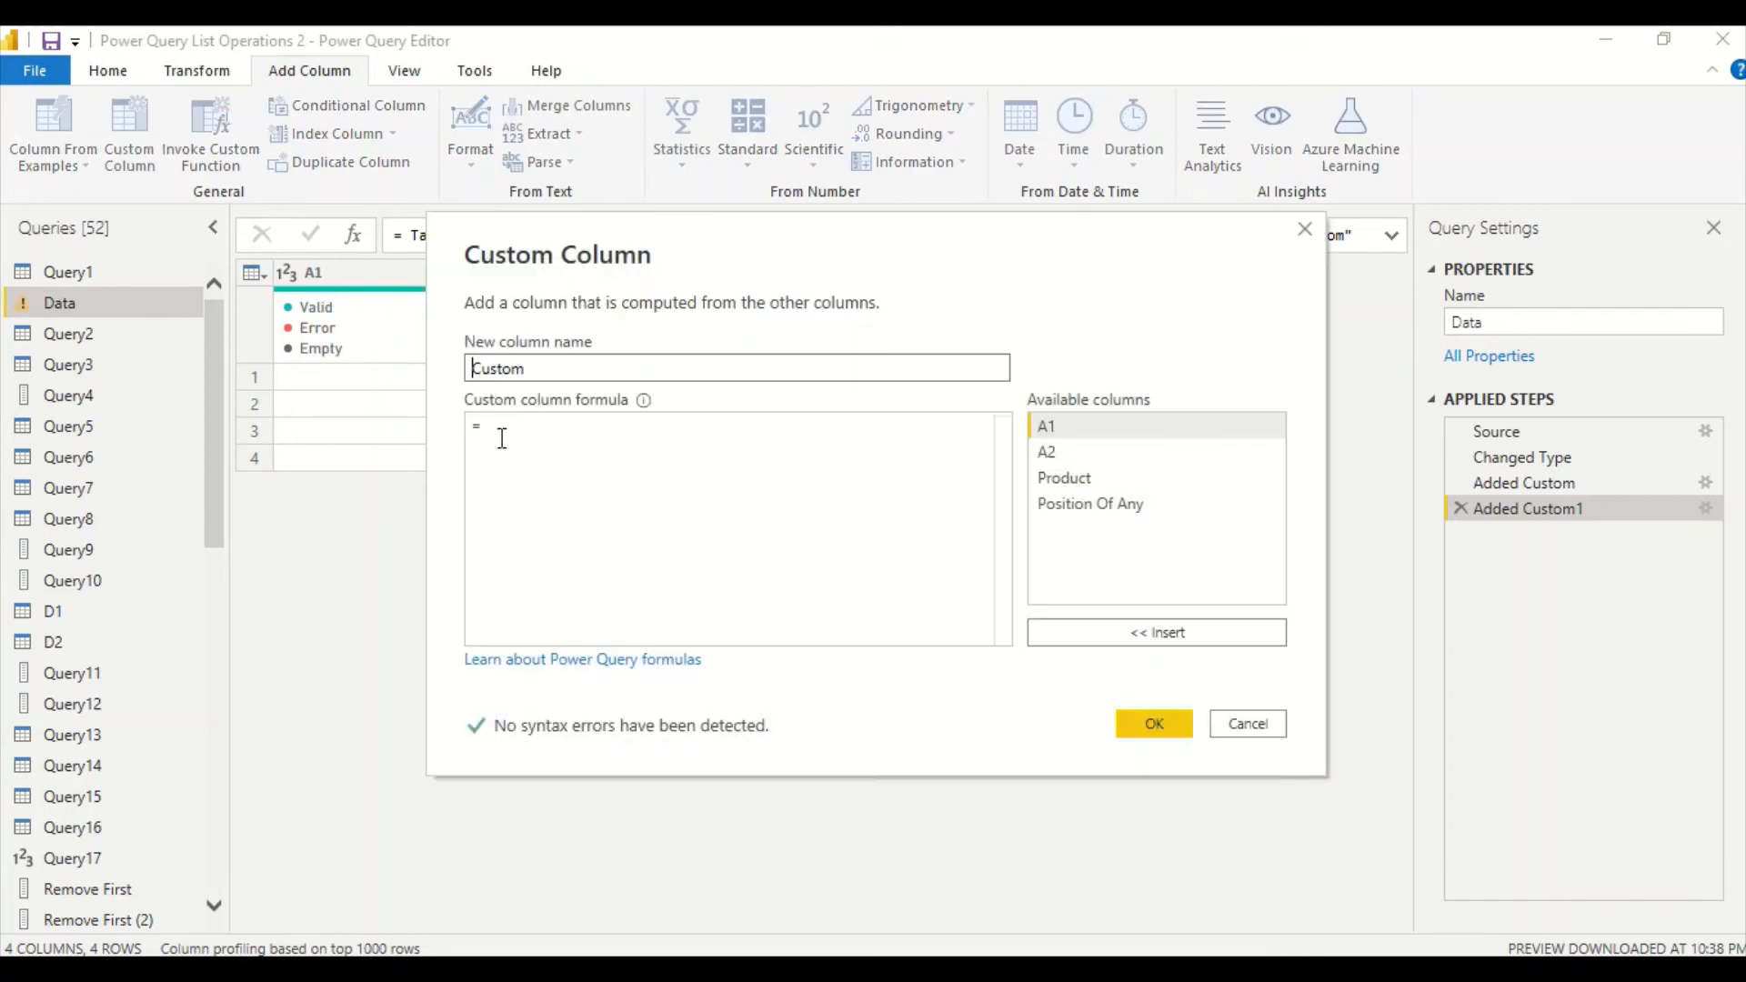
# Begin the custom column formula with the List.NonNullCount function, keeping the default column name Custom.
pyautogui.doubleClick(516, 368)
pyautogui.click(488, 431)
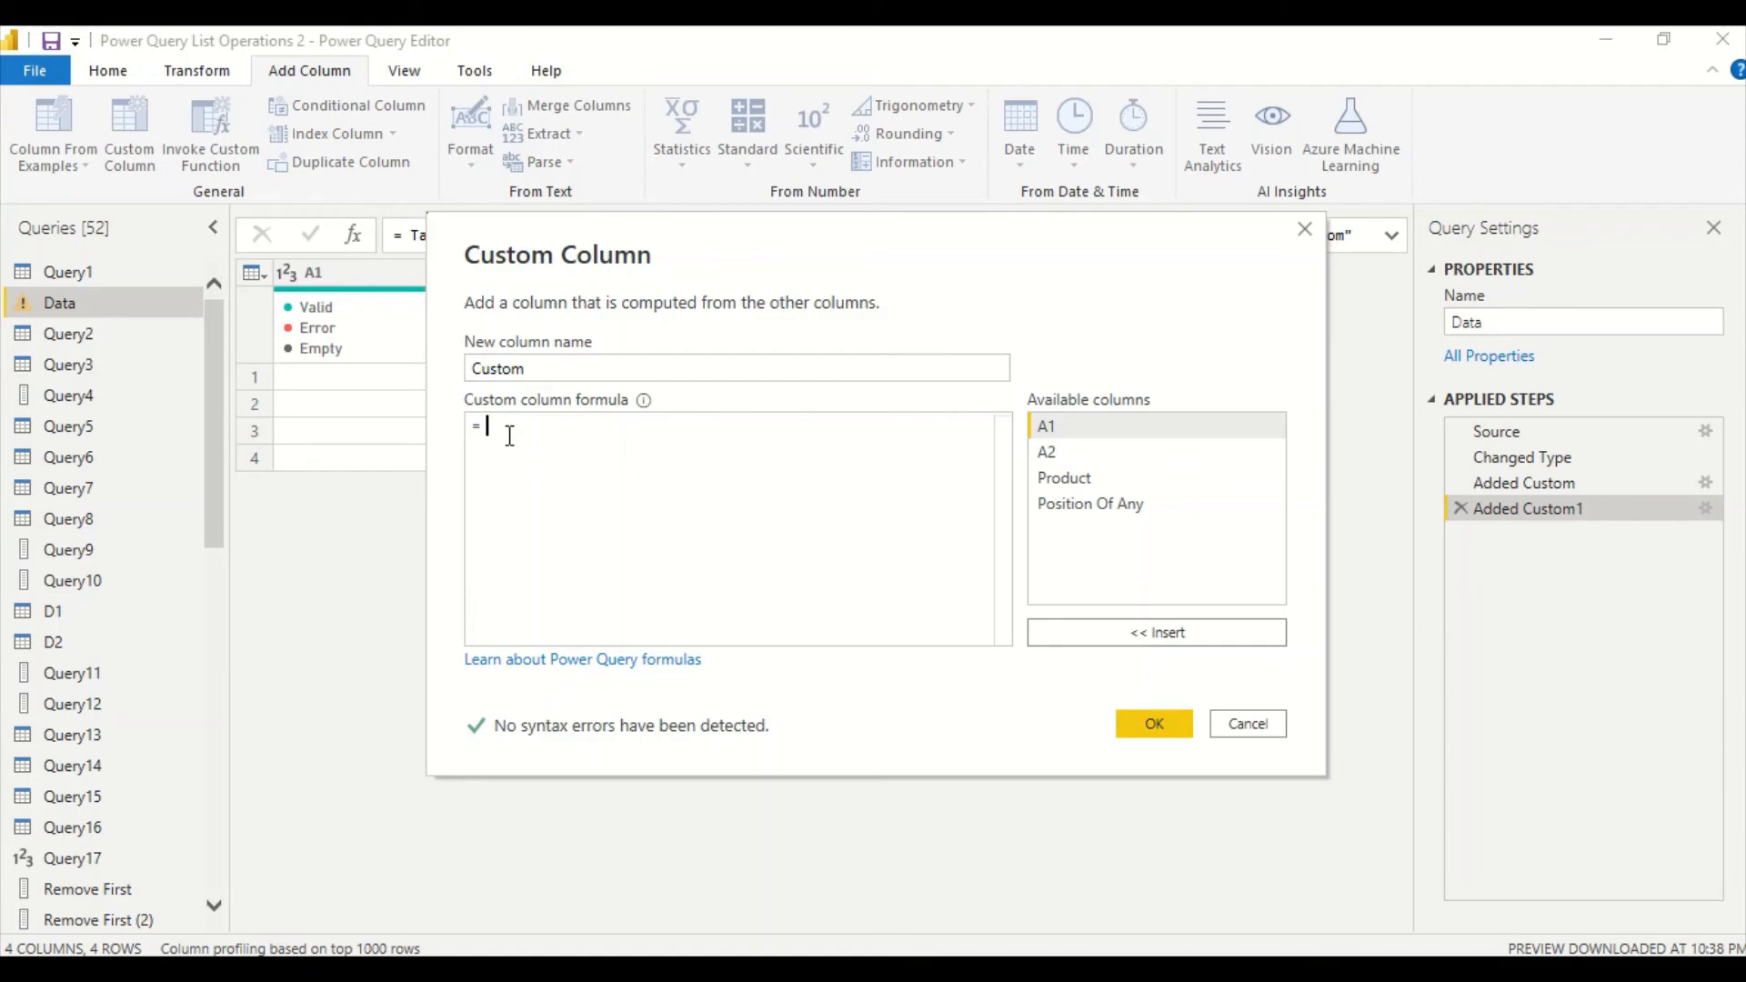
pyautogui.write('List')
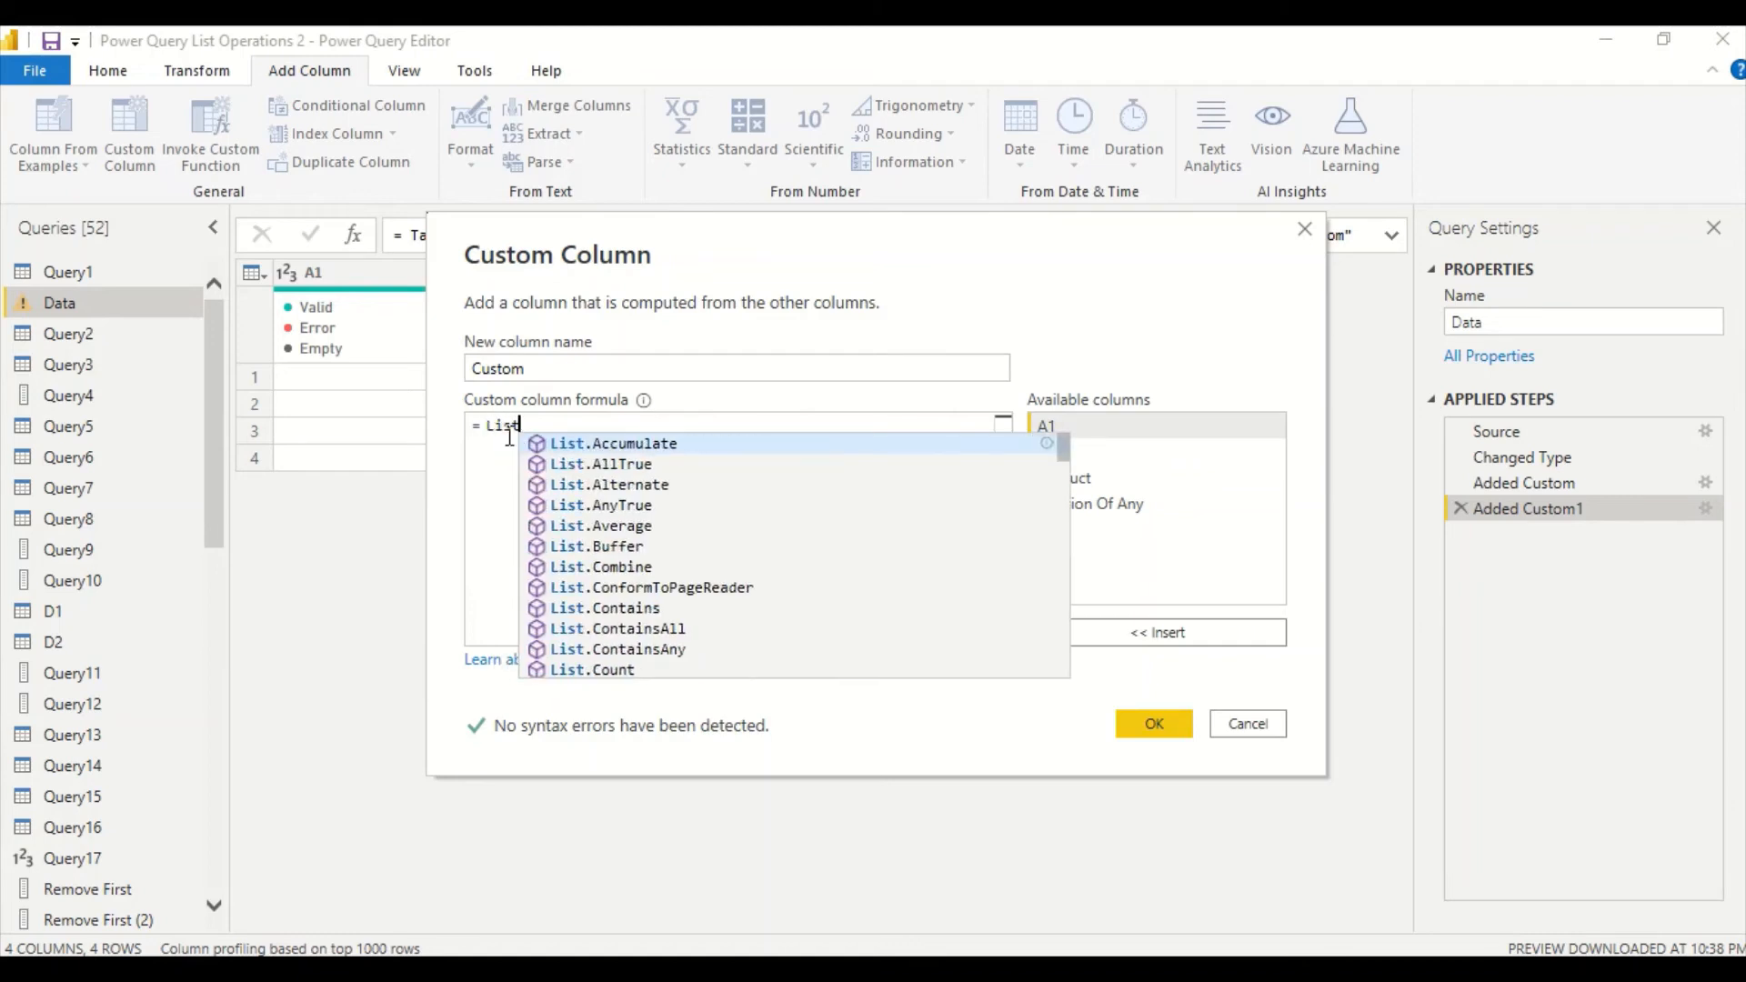
pyautogui.write('.N')
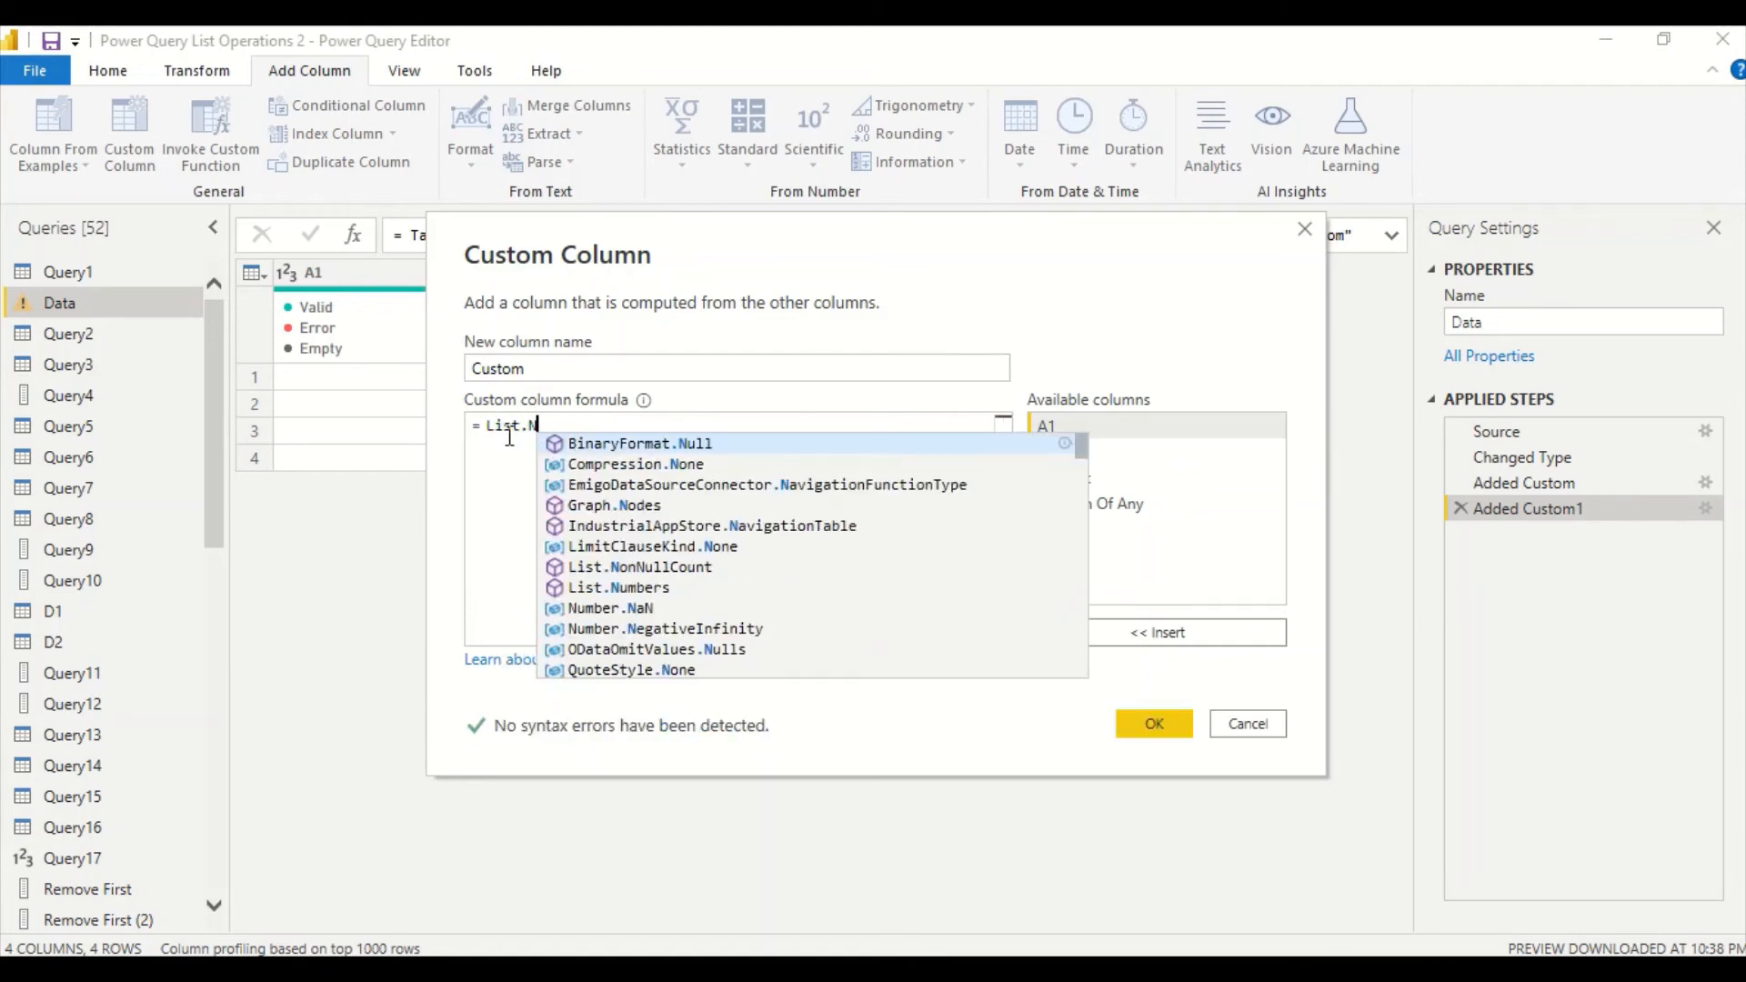
pyautogui.write('o')
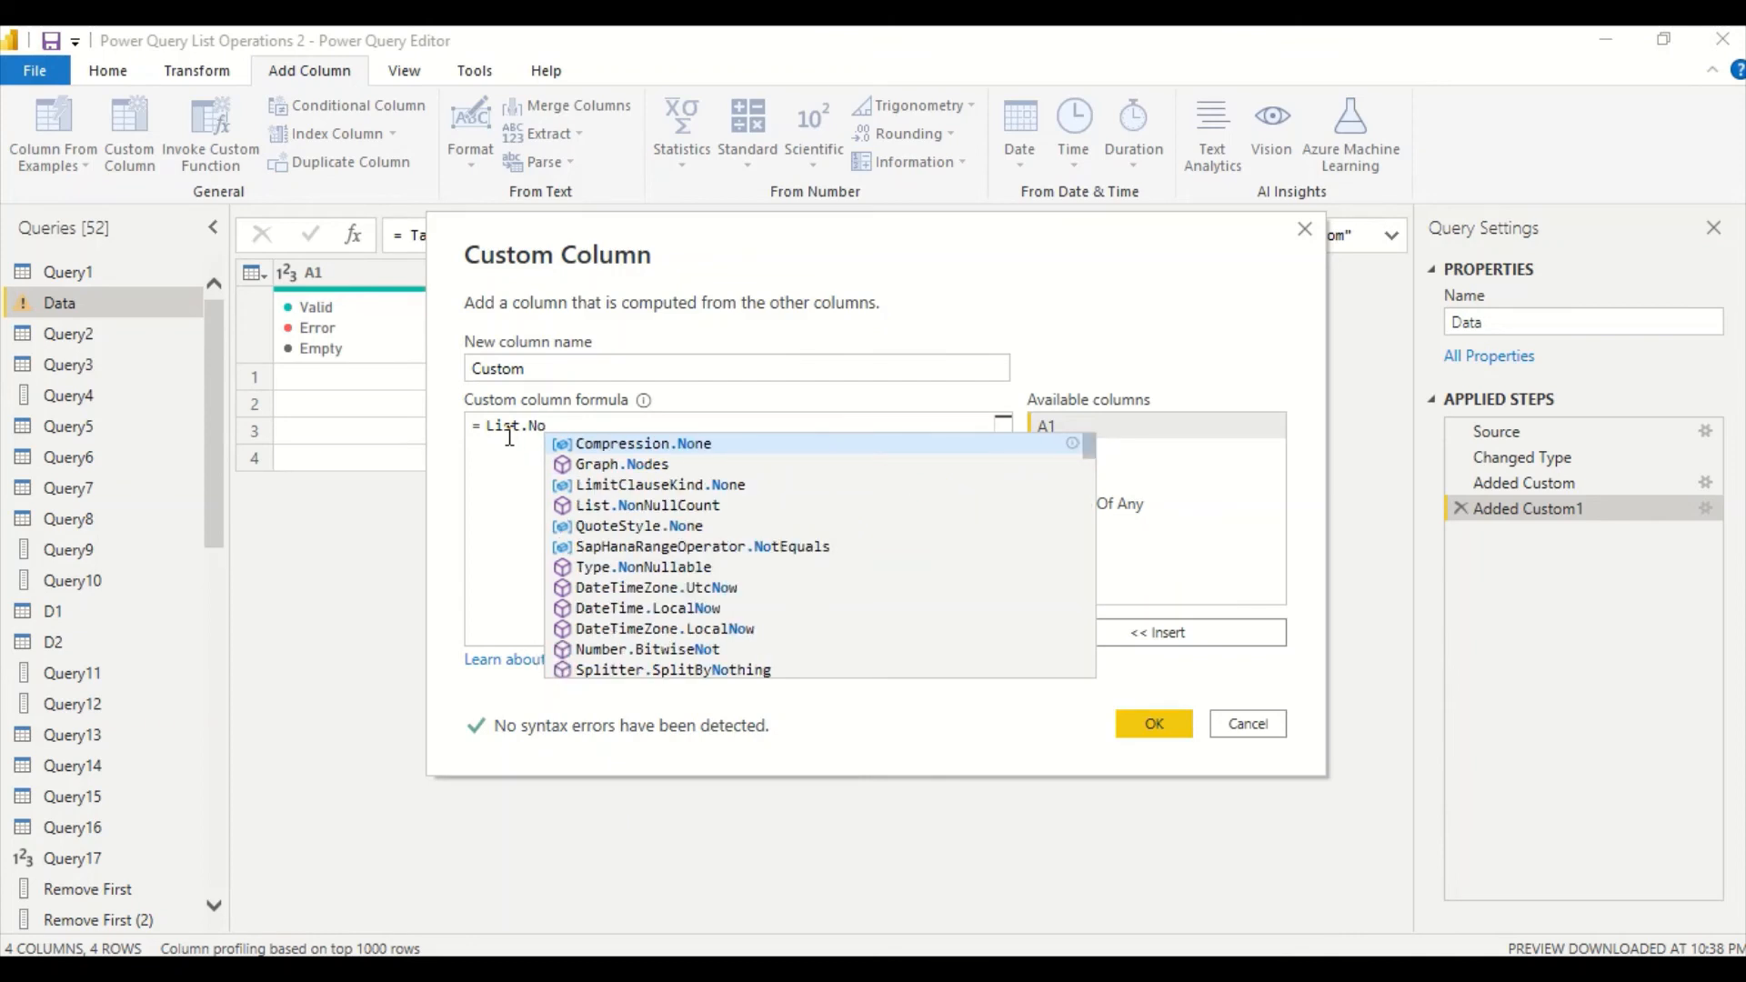
pyautogui.press('BackSpace')
pyautogui.press('BackSpace')
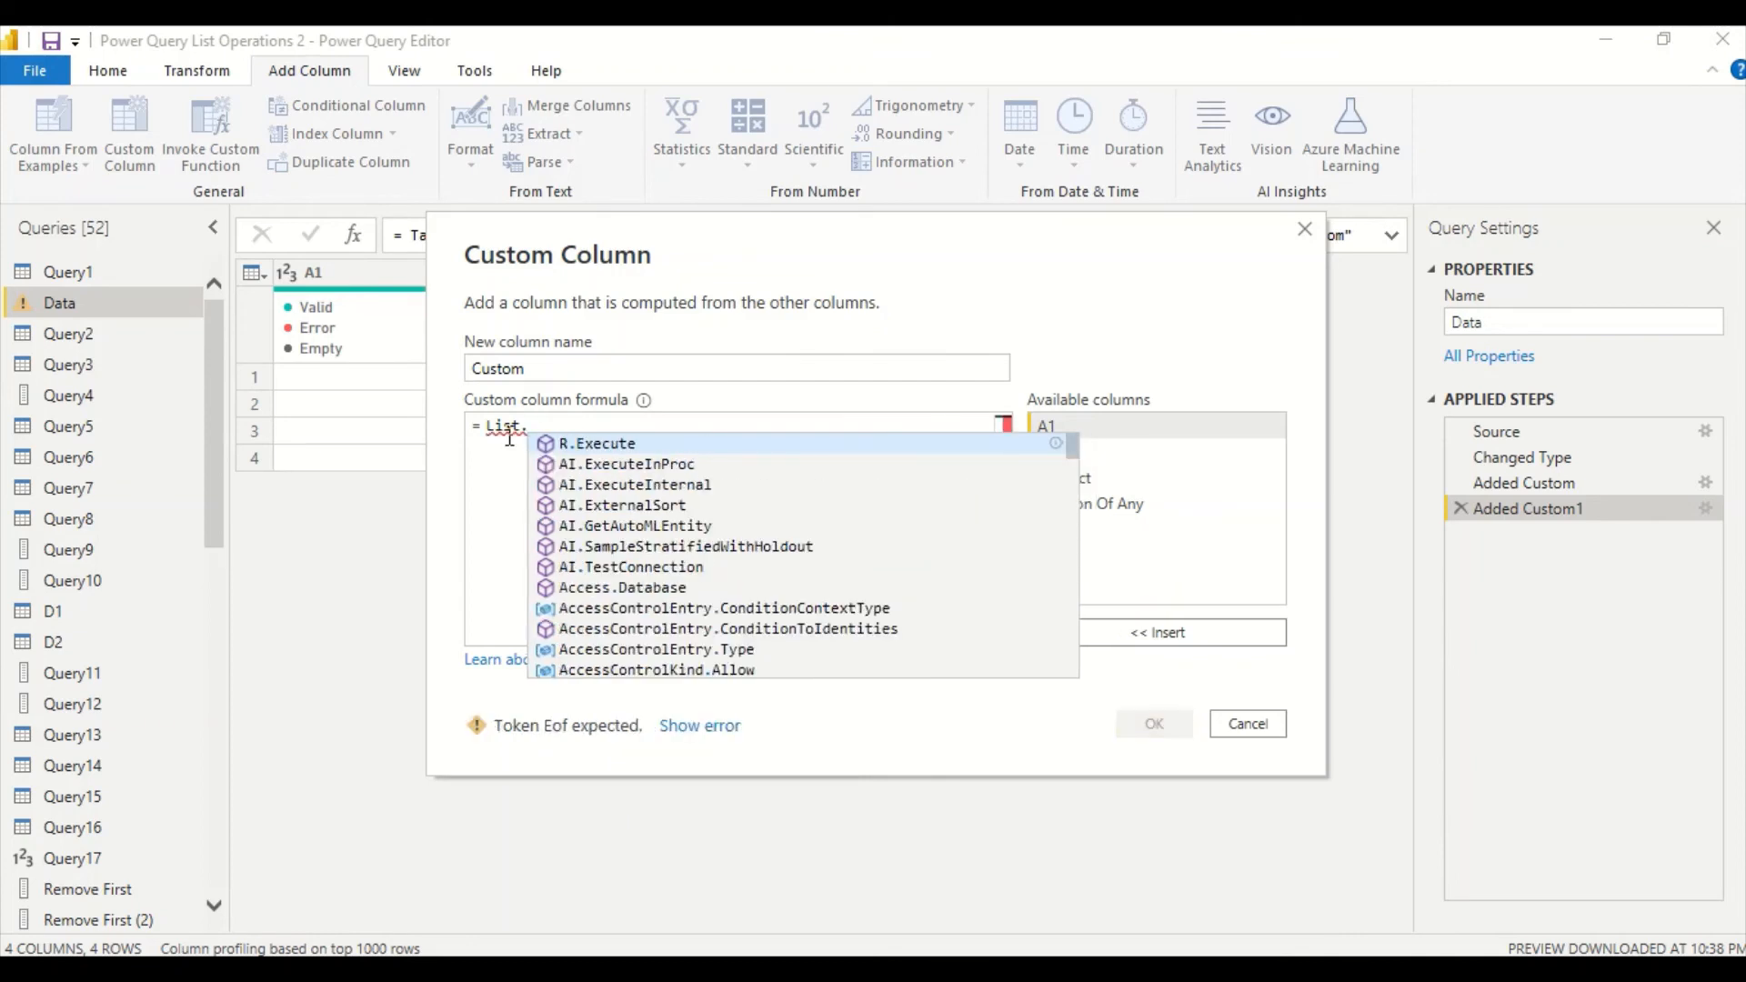
pyautogui.write('notn')
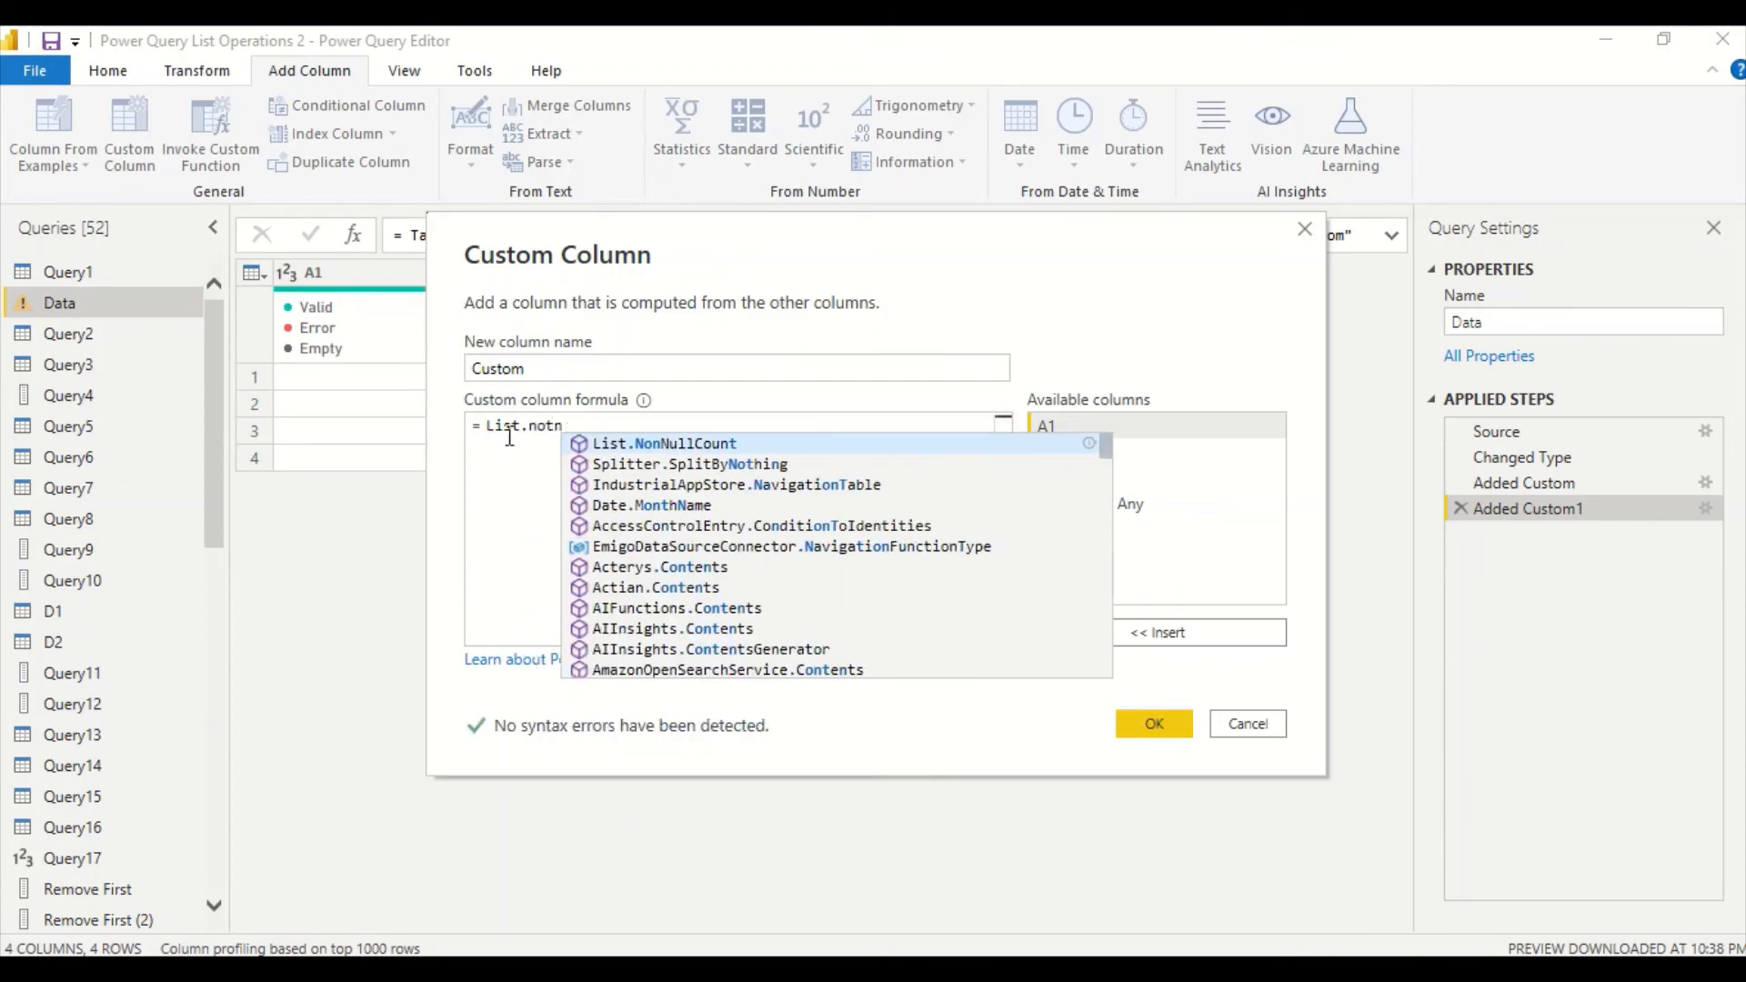
pyautogui.press('Tab')
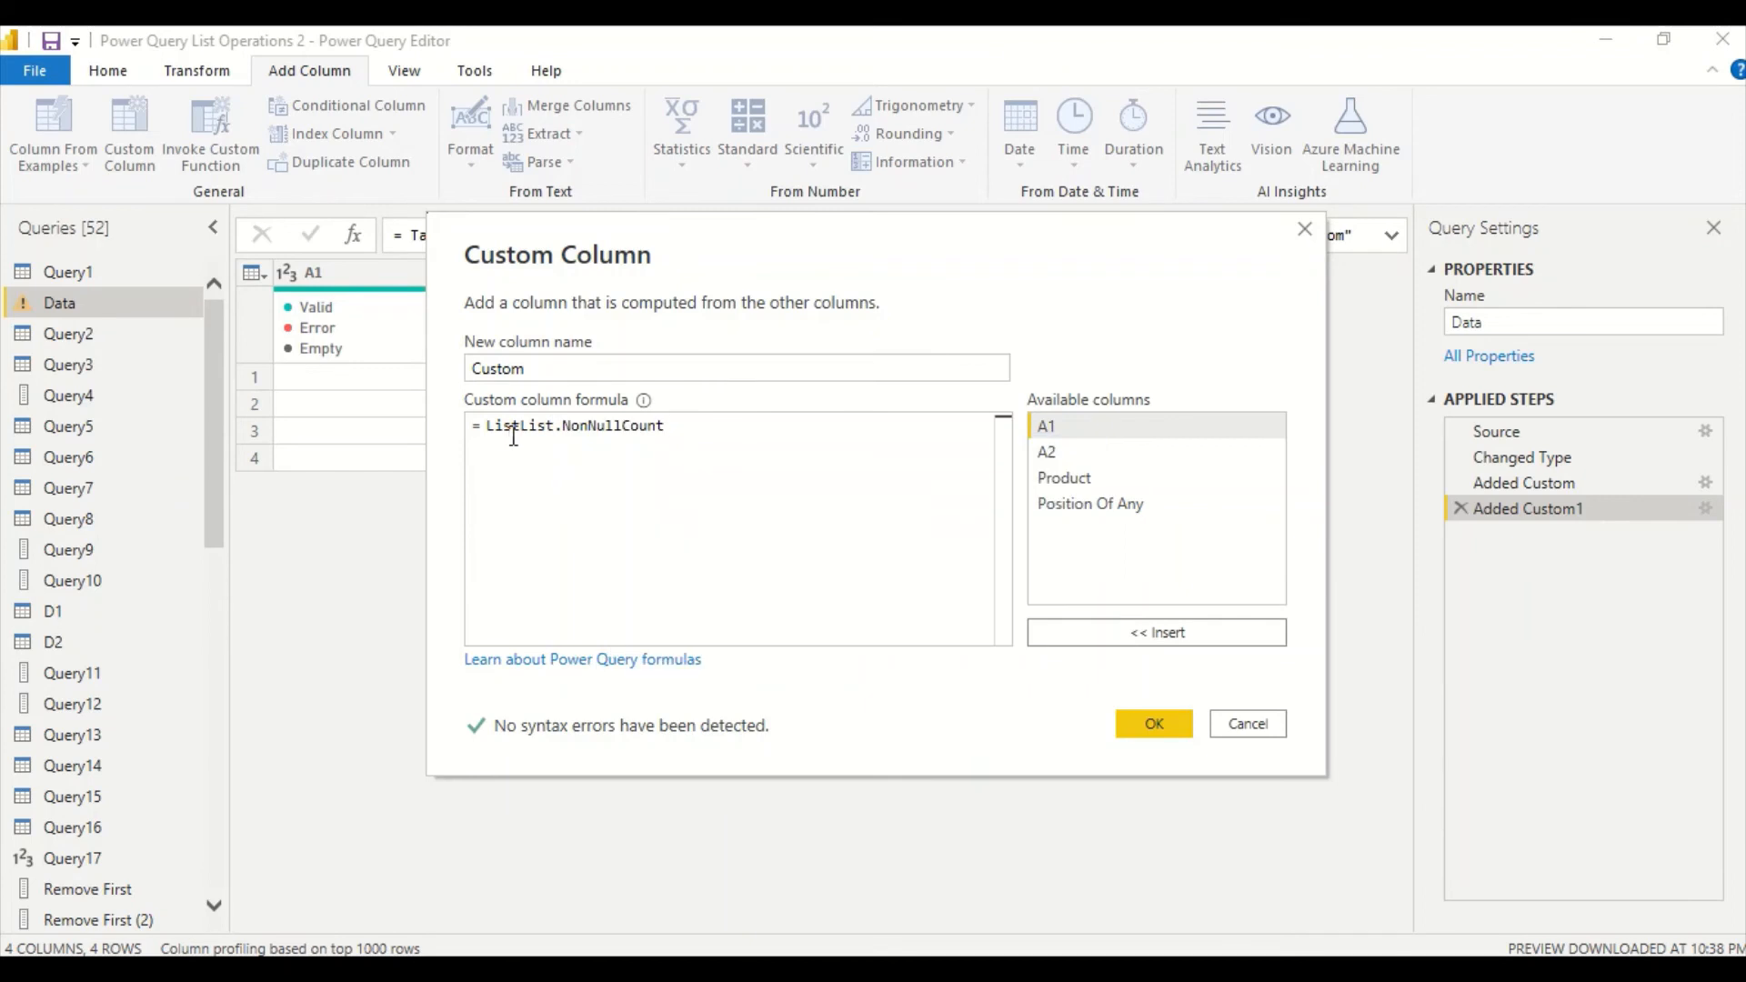
pyautogui.click(520, 425)
pyautogui.press('BackSpace')
pyautogui.press('BackSpace')
pyautogui.press('BackSpace')
pyautogui.press('BackSpace')
pyautogui.moveTo(733, 261); pyautogui.dragTo(620, 436)
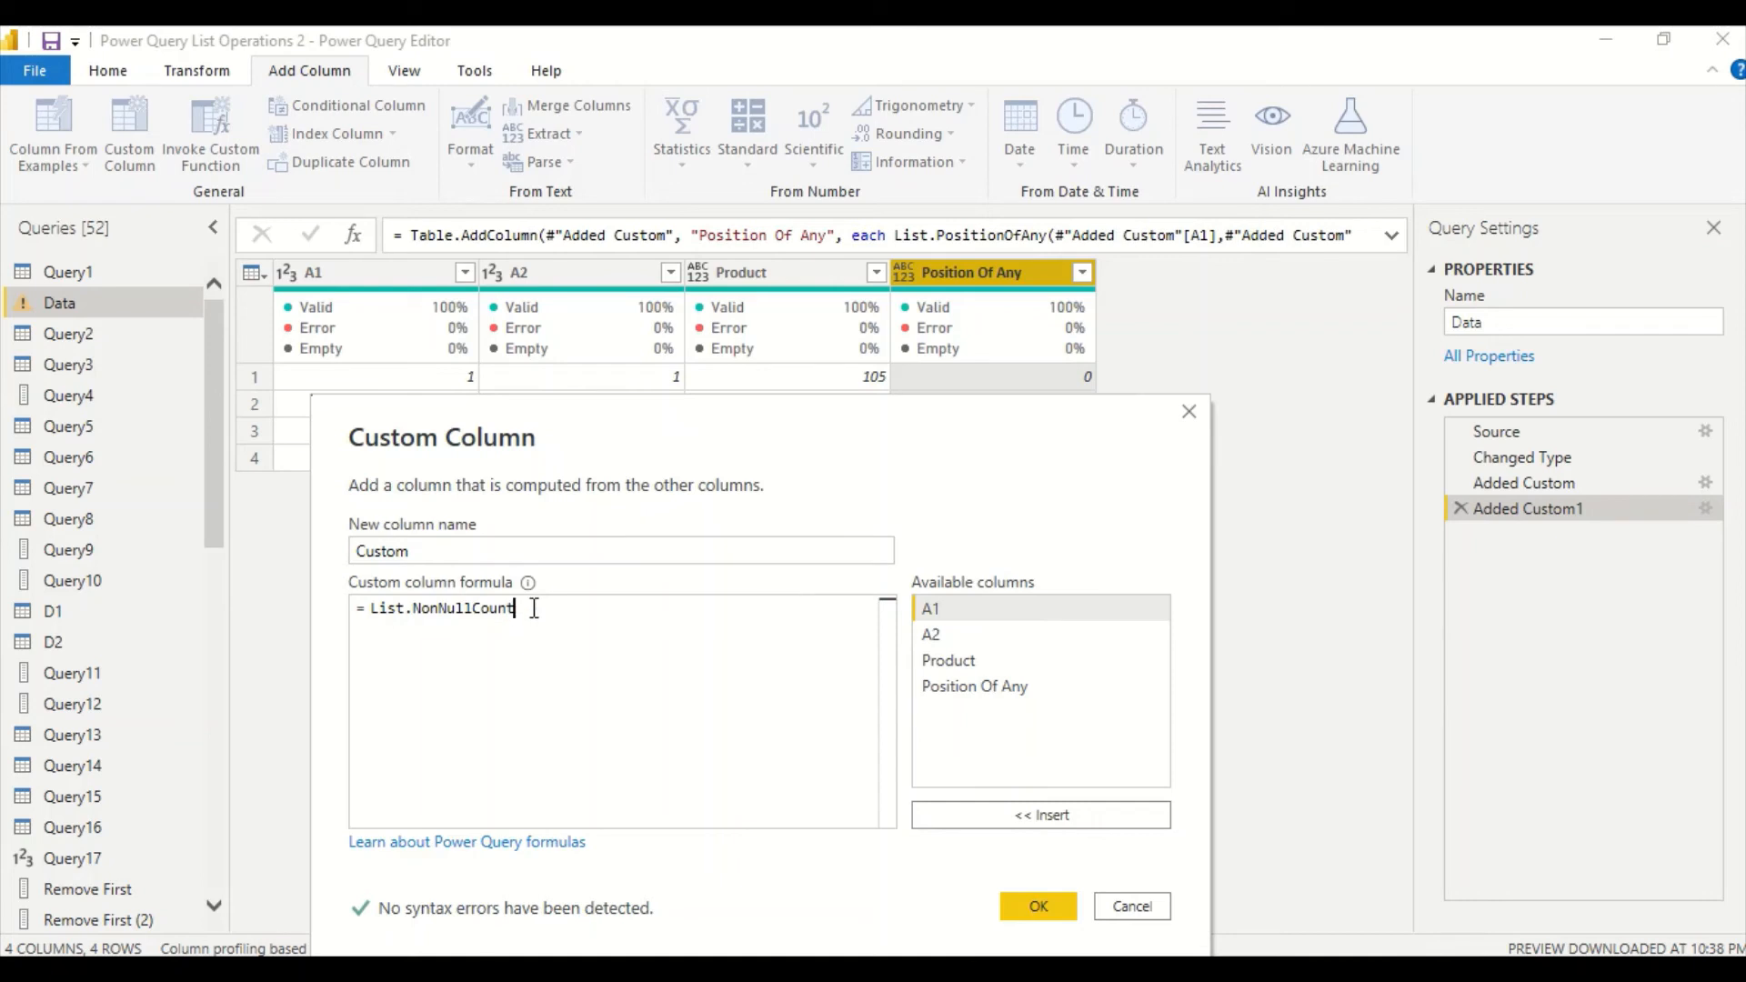
# Complete the formula as List.NonNullCount(#"Added Custom 1"[A1]) and add the custom column.
pyautogui.write('(')
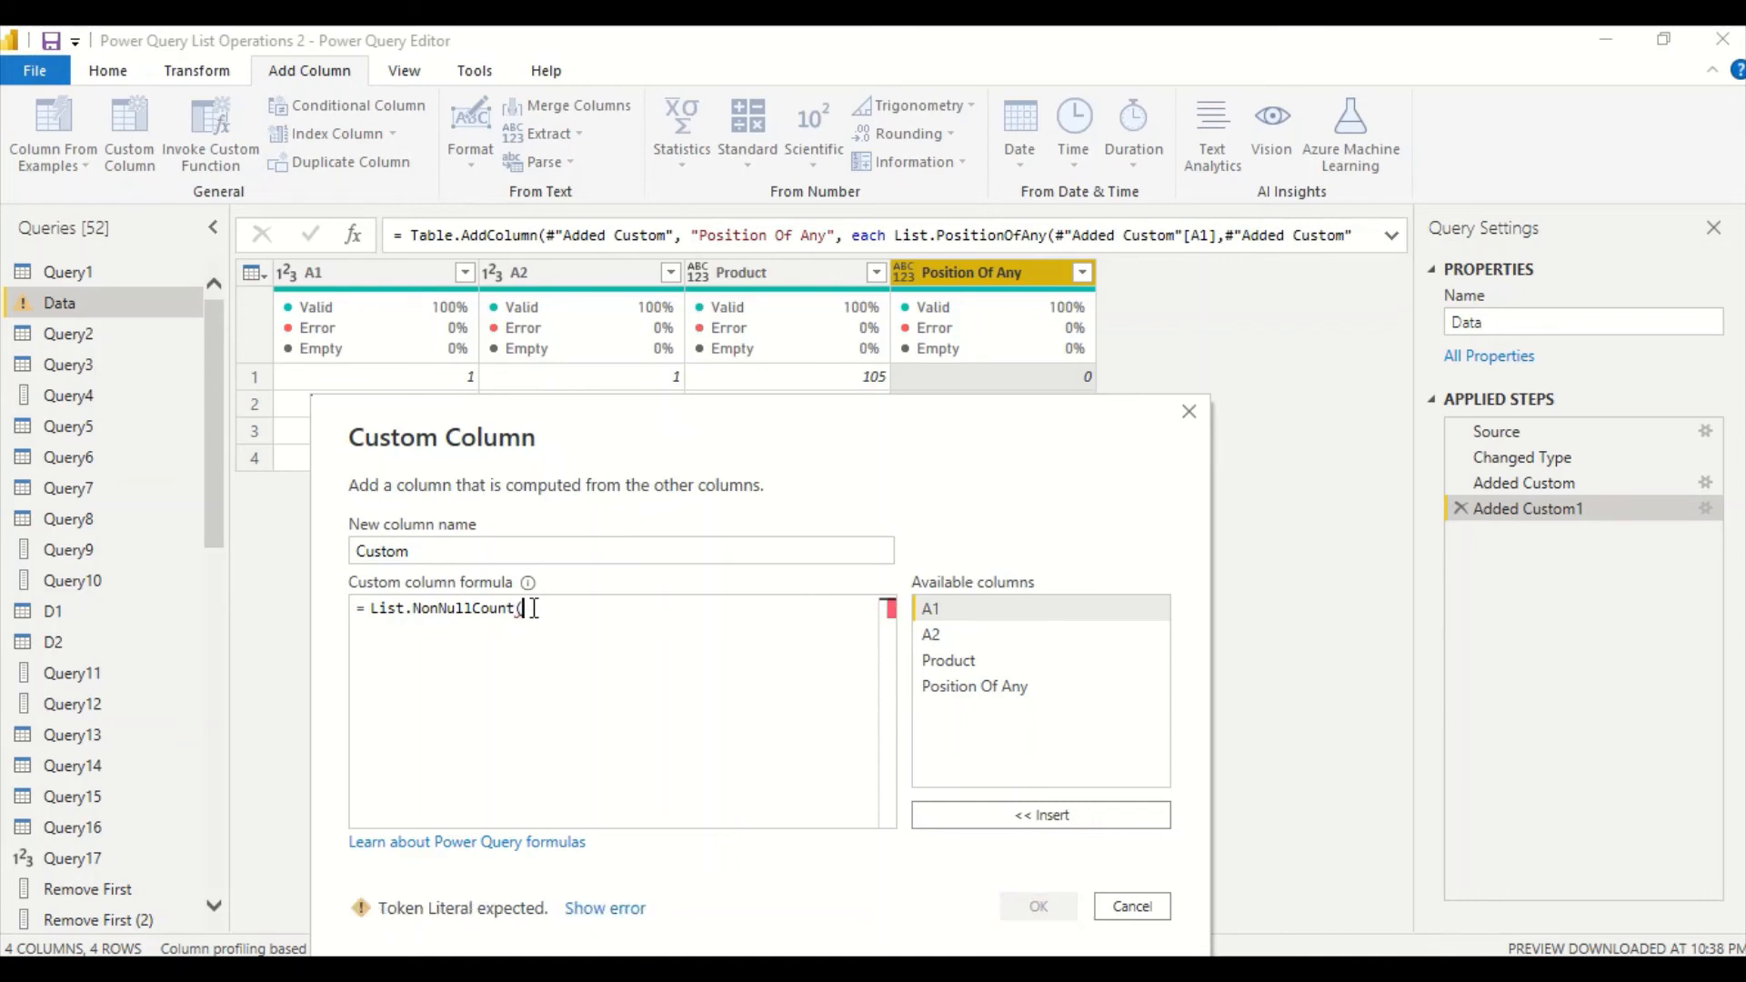
pyautogui.write('#')
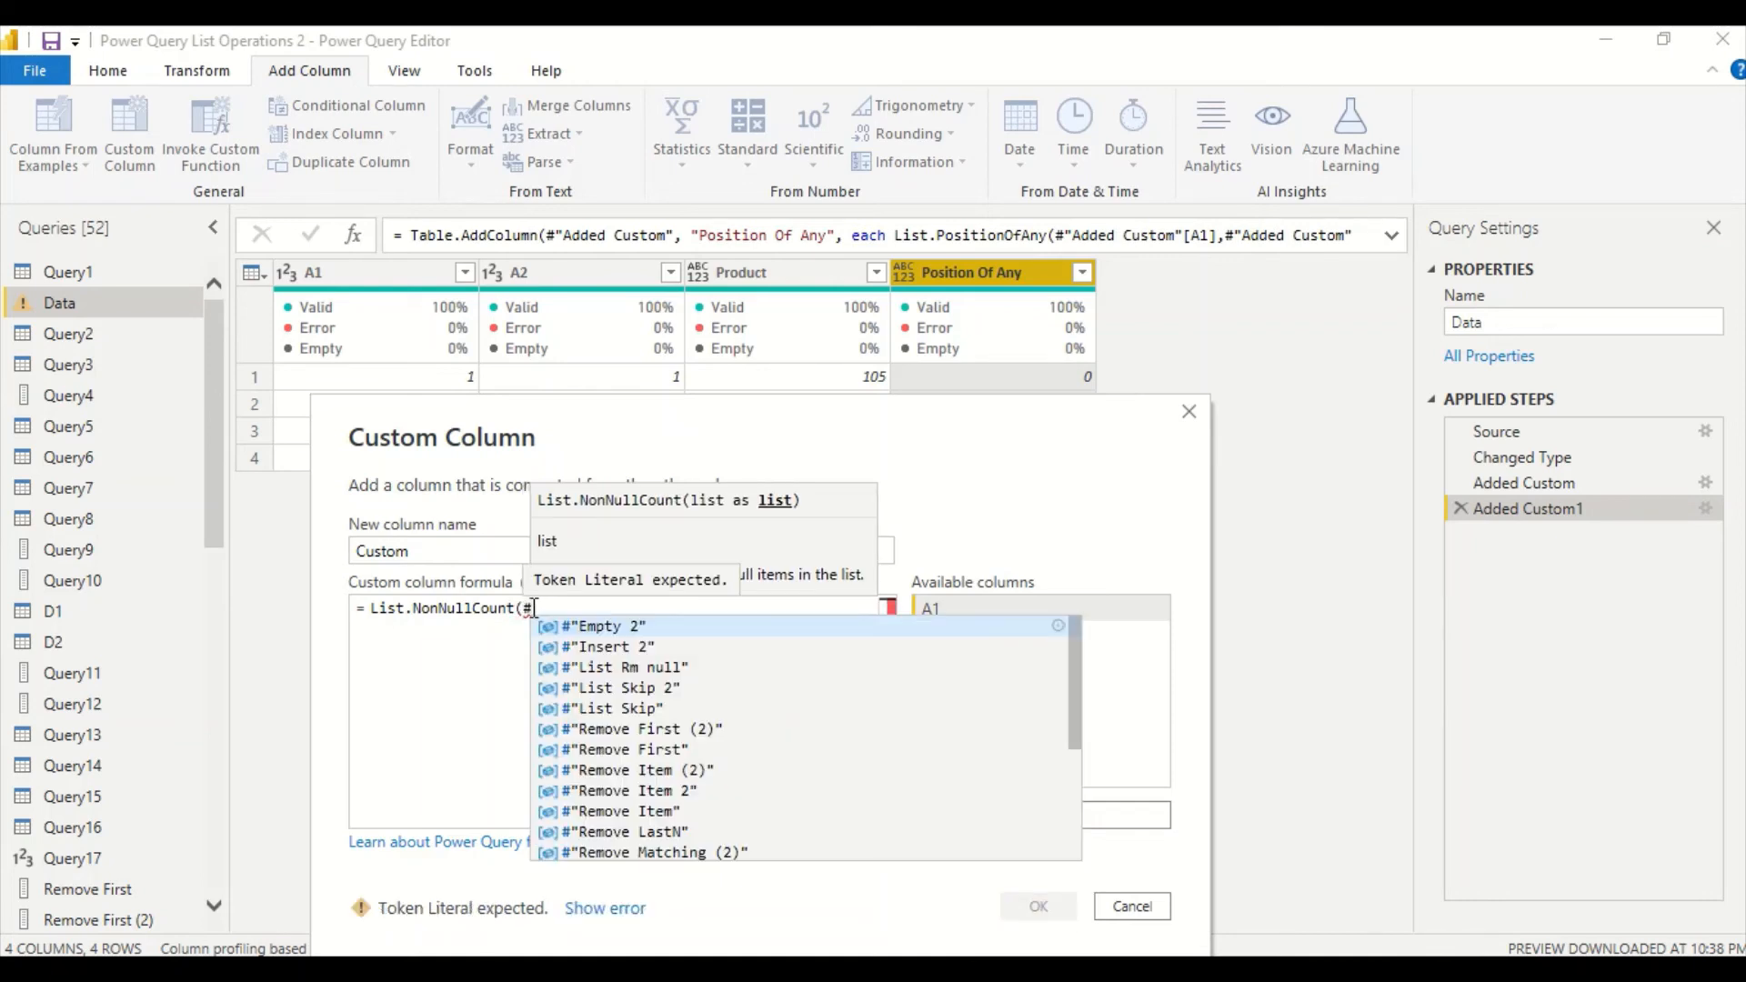
pyautogui.write('"Added')
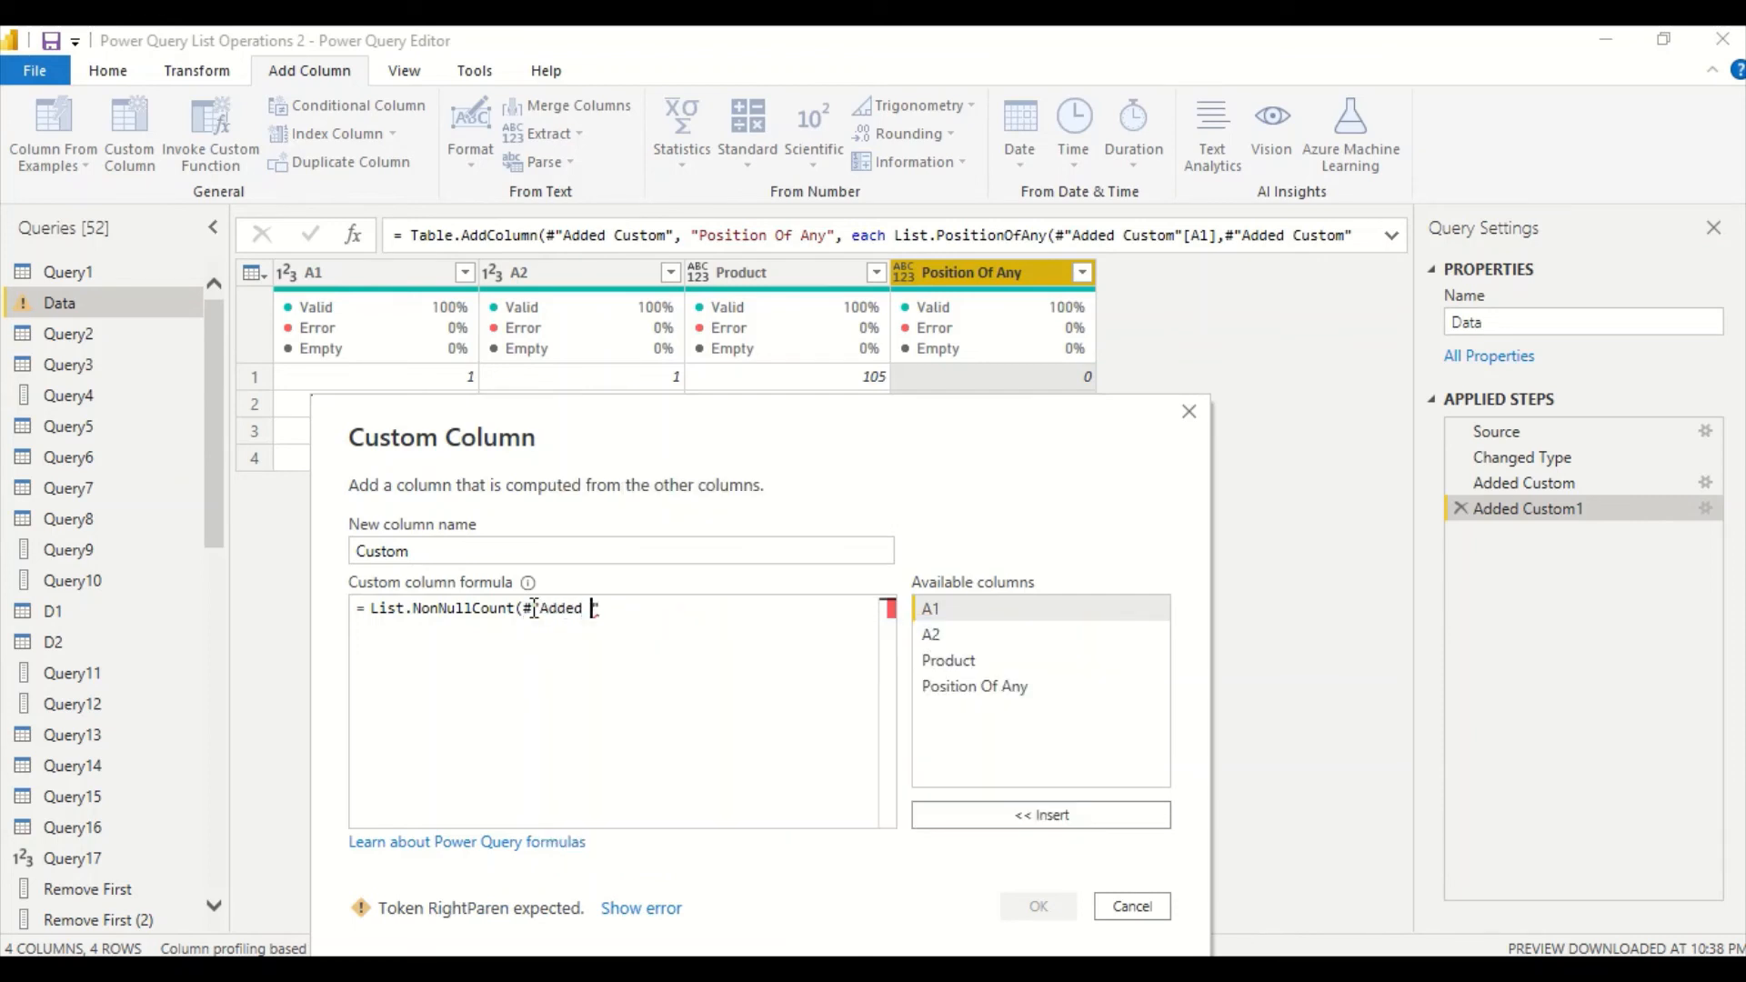
pyautogui.write(' Custom1')
pyautogui.press('BackSpace')
pyautogui.write('1"[')
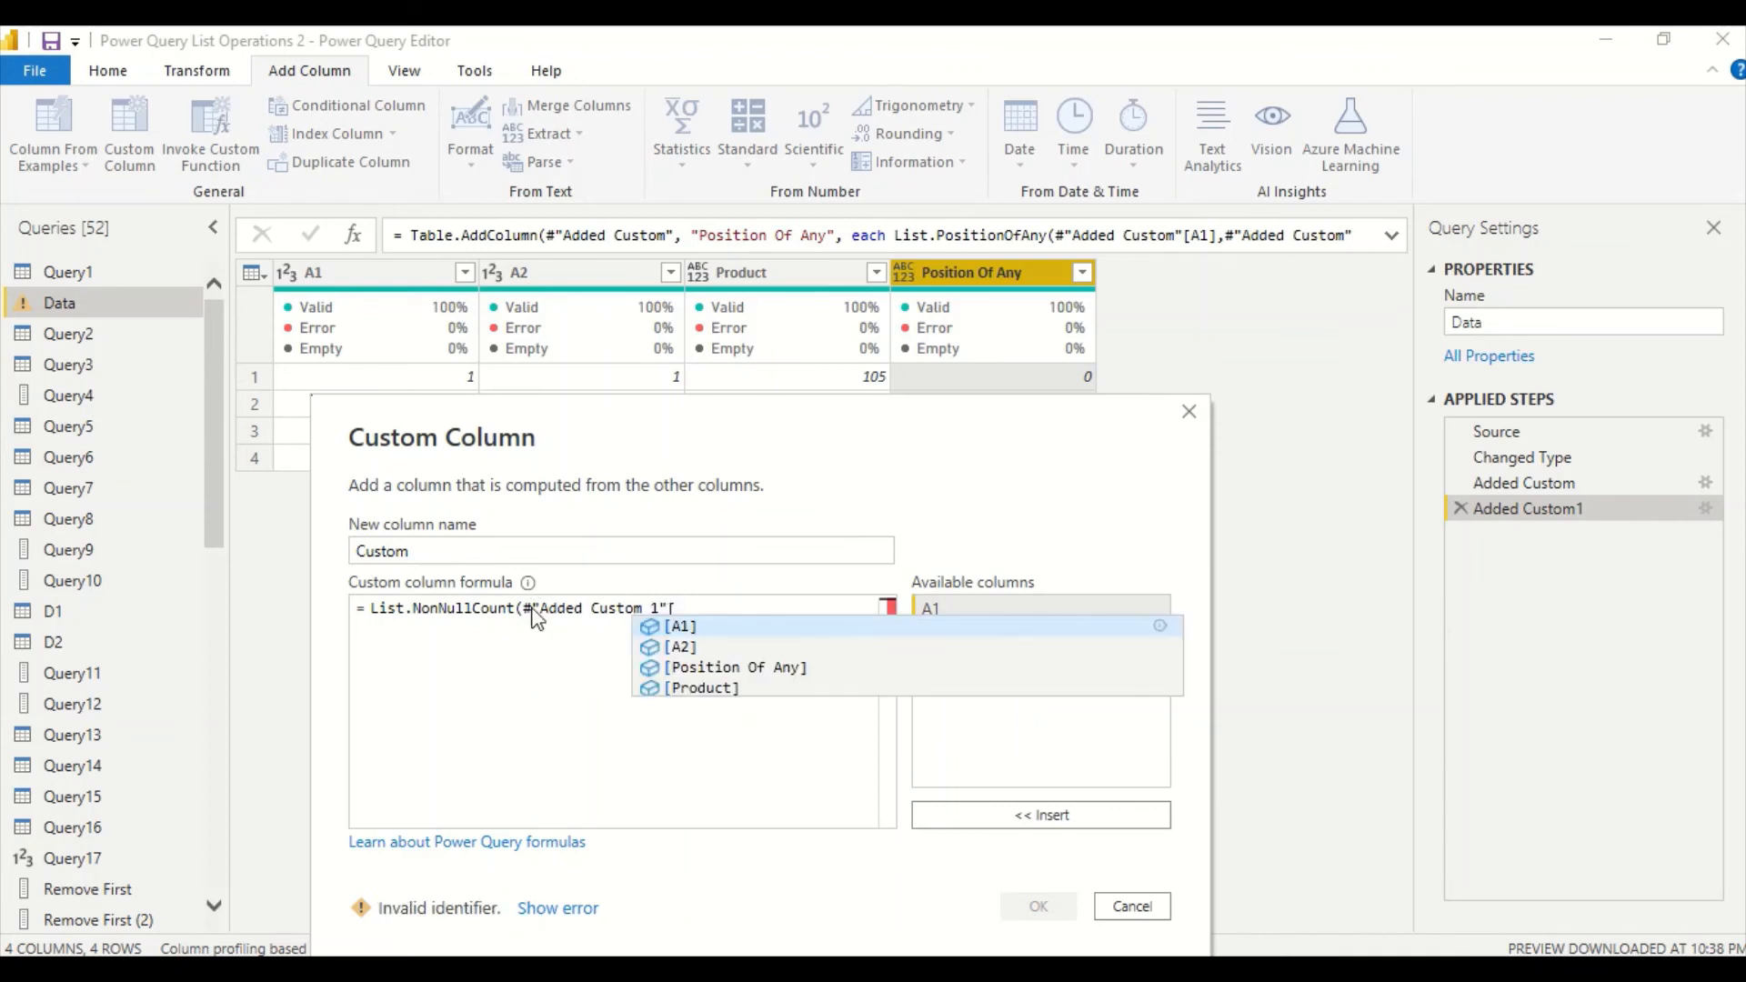
pyautogui.write('A')
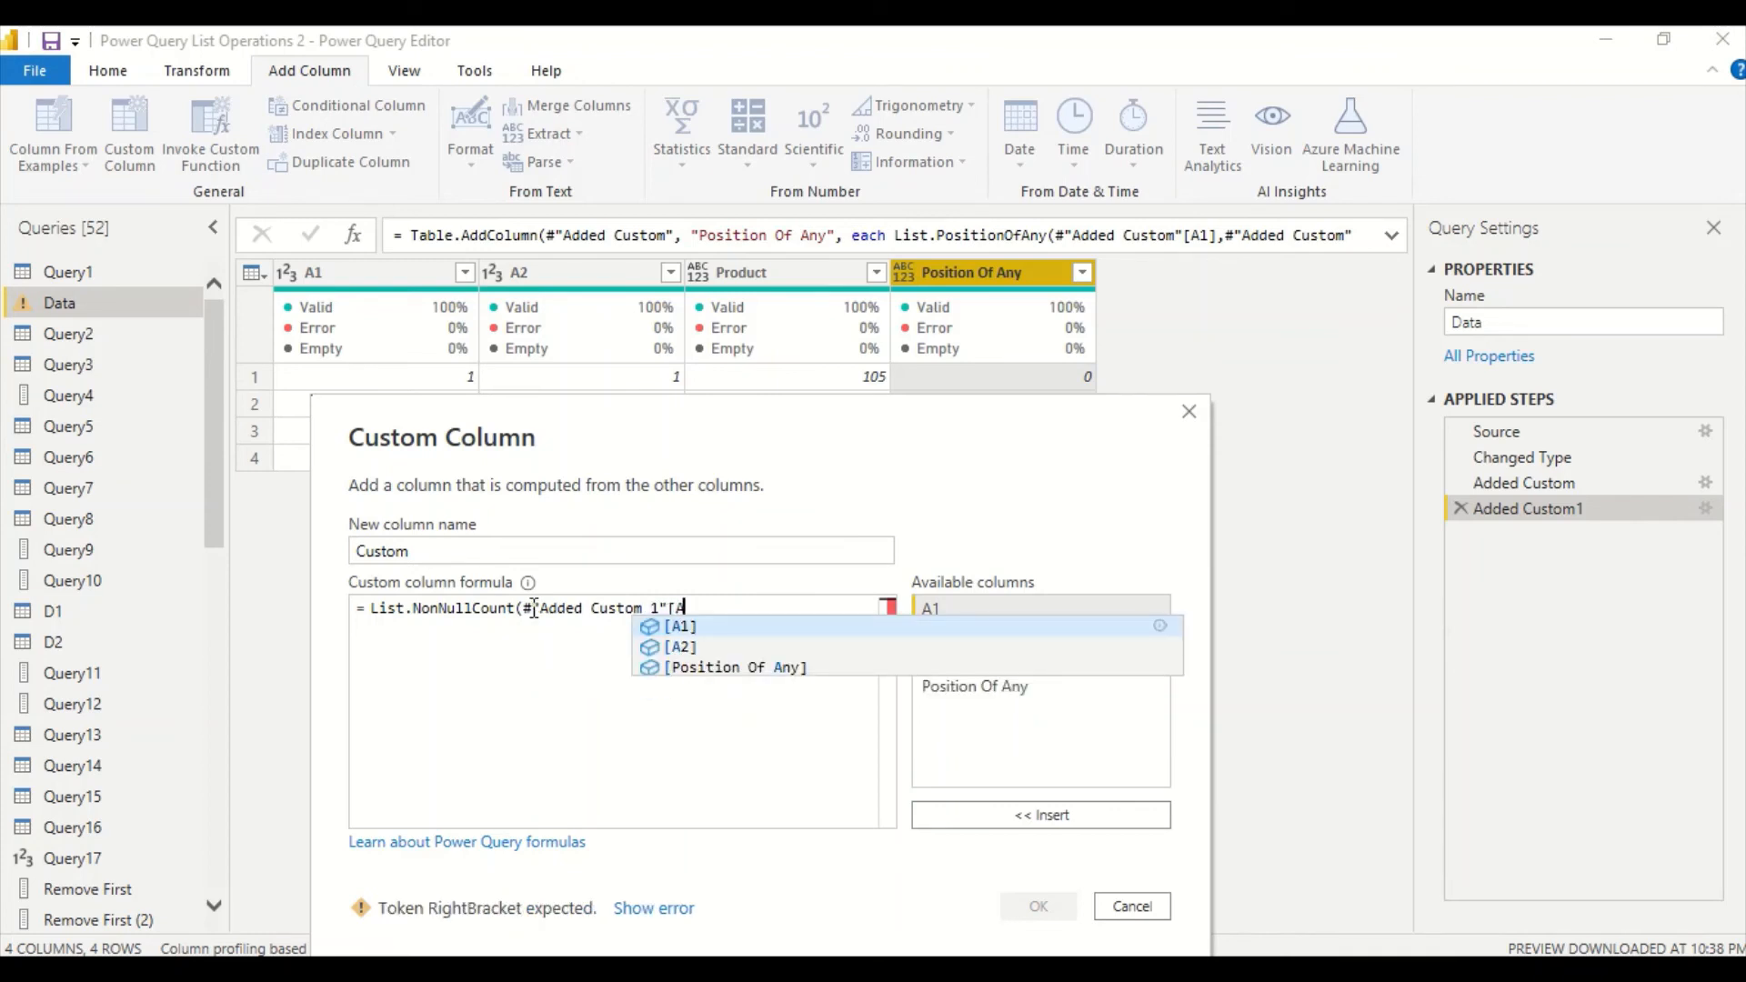
pyautogui.write('1])')
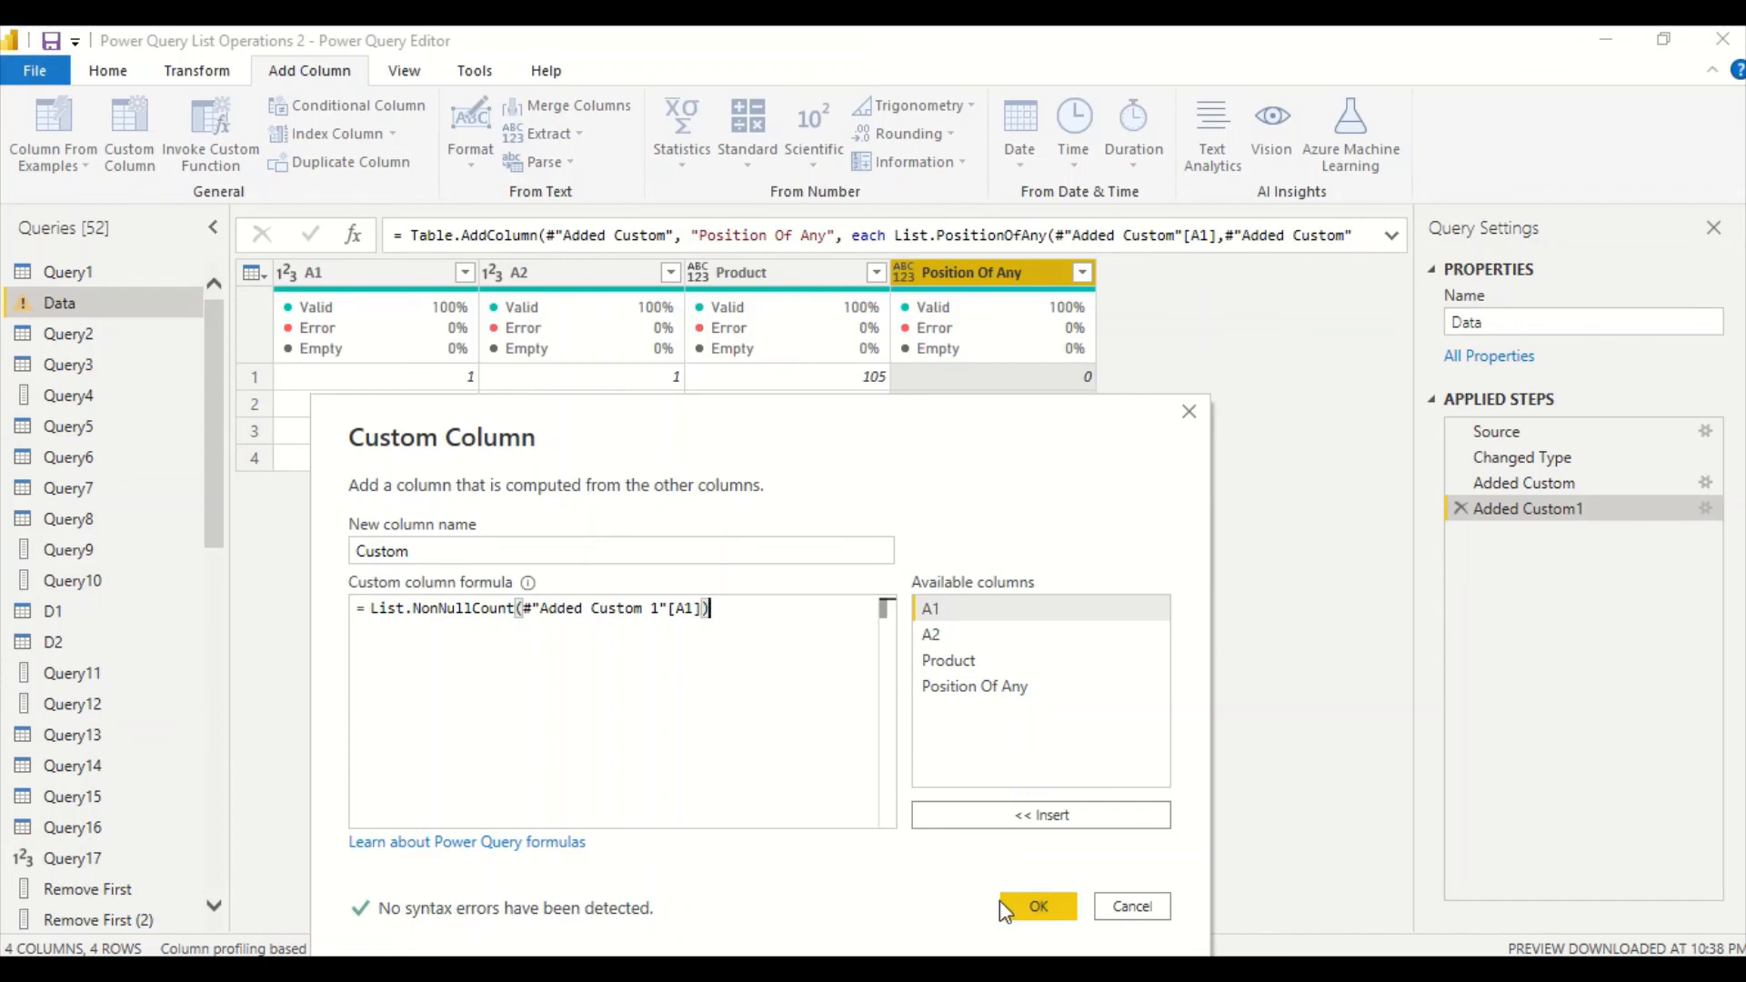
pyautogui.click(1036, 906)
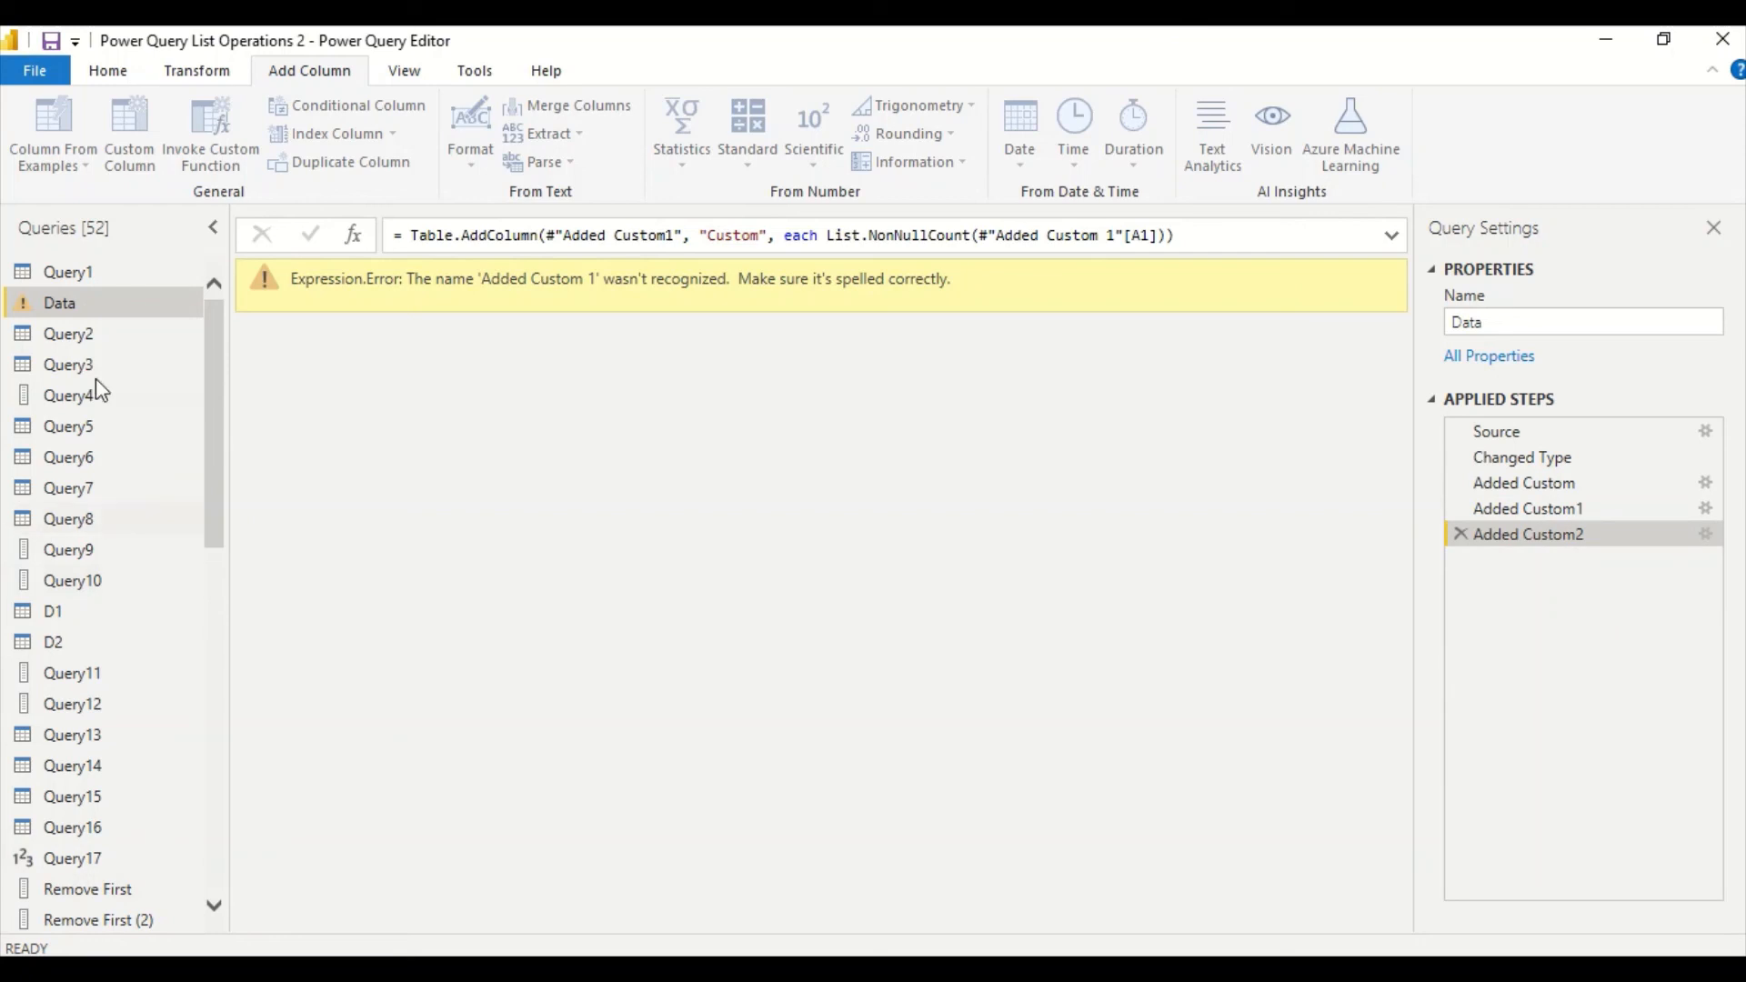
# In the Data query's code, correct the step reference inside List.NonNullCount to #"Added Custom1" and apply the code.
pyautogui.rightClick(91, 308)
pyautogui.click(185, 740)
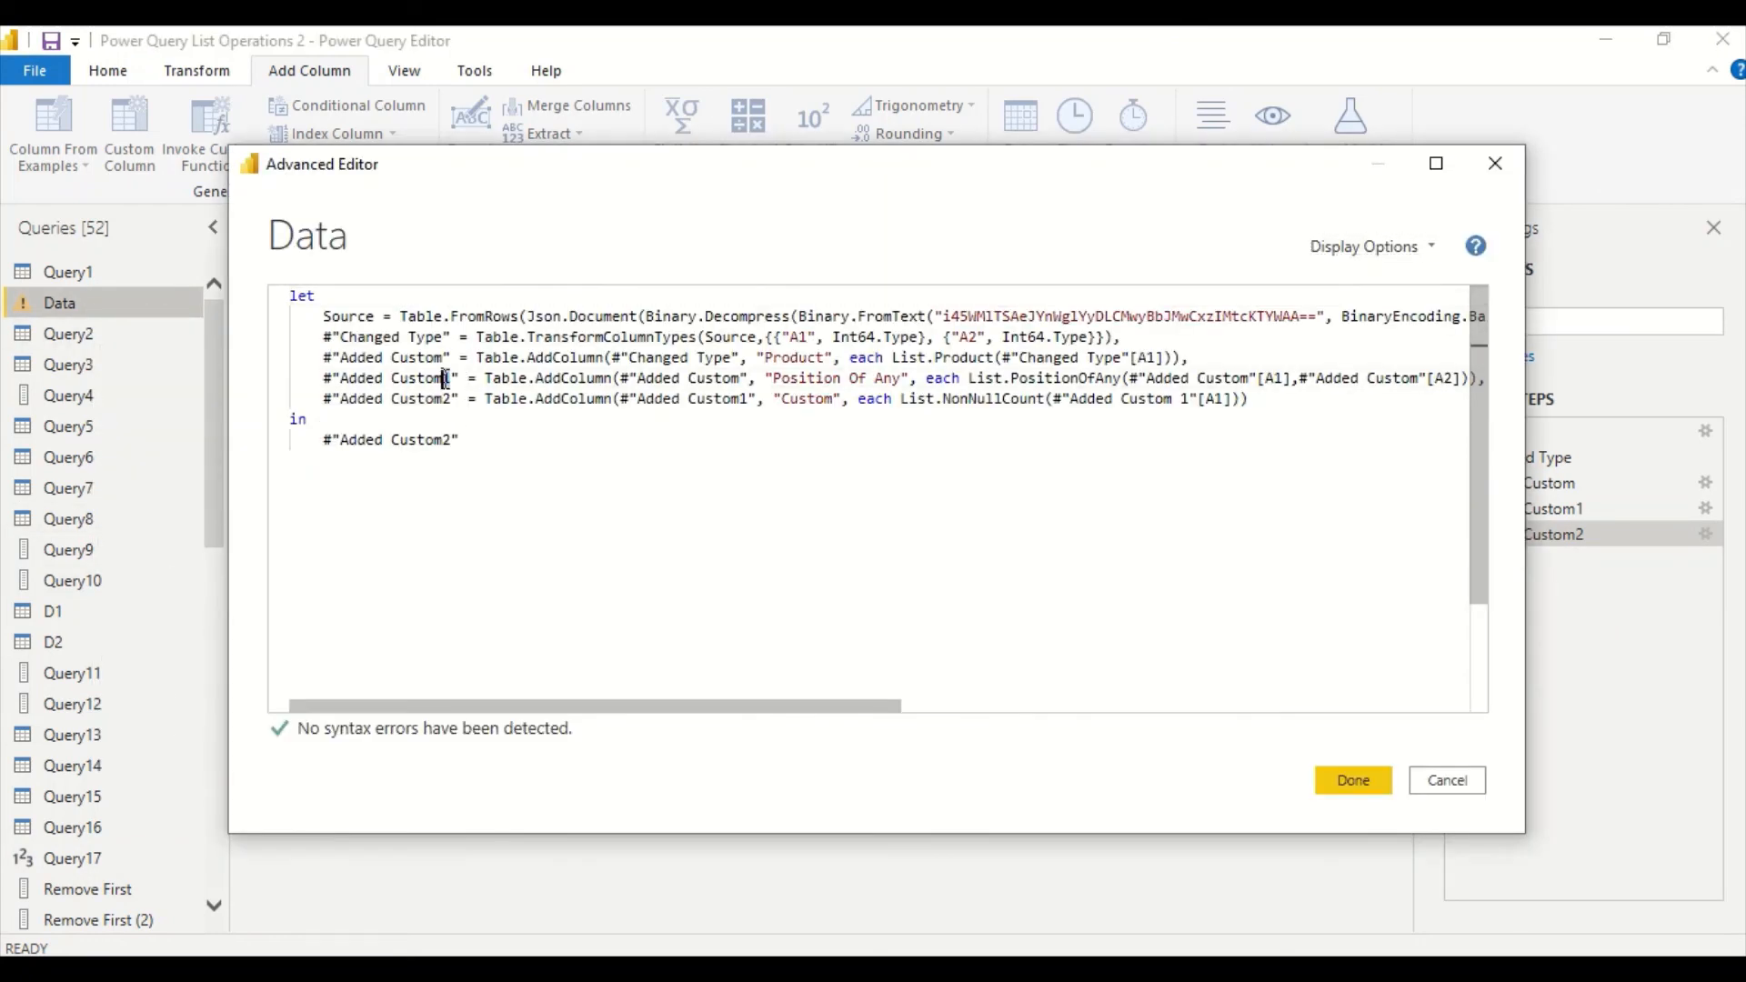
pyautogui.moveTo(459, 380); pyautogui.dragTo(325, 382)
pyautogui.hotkey('ctrl', 'c')
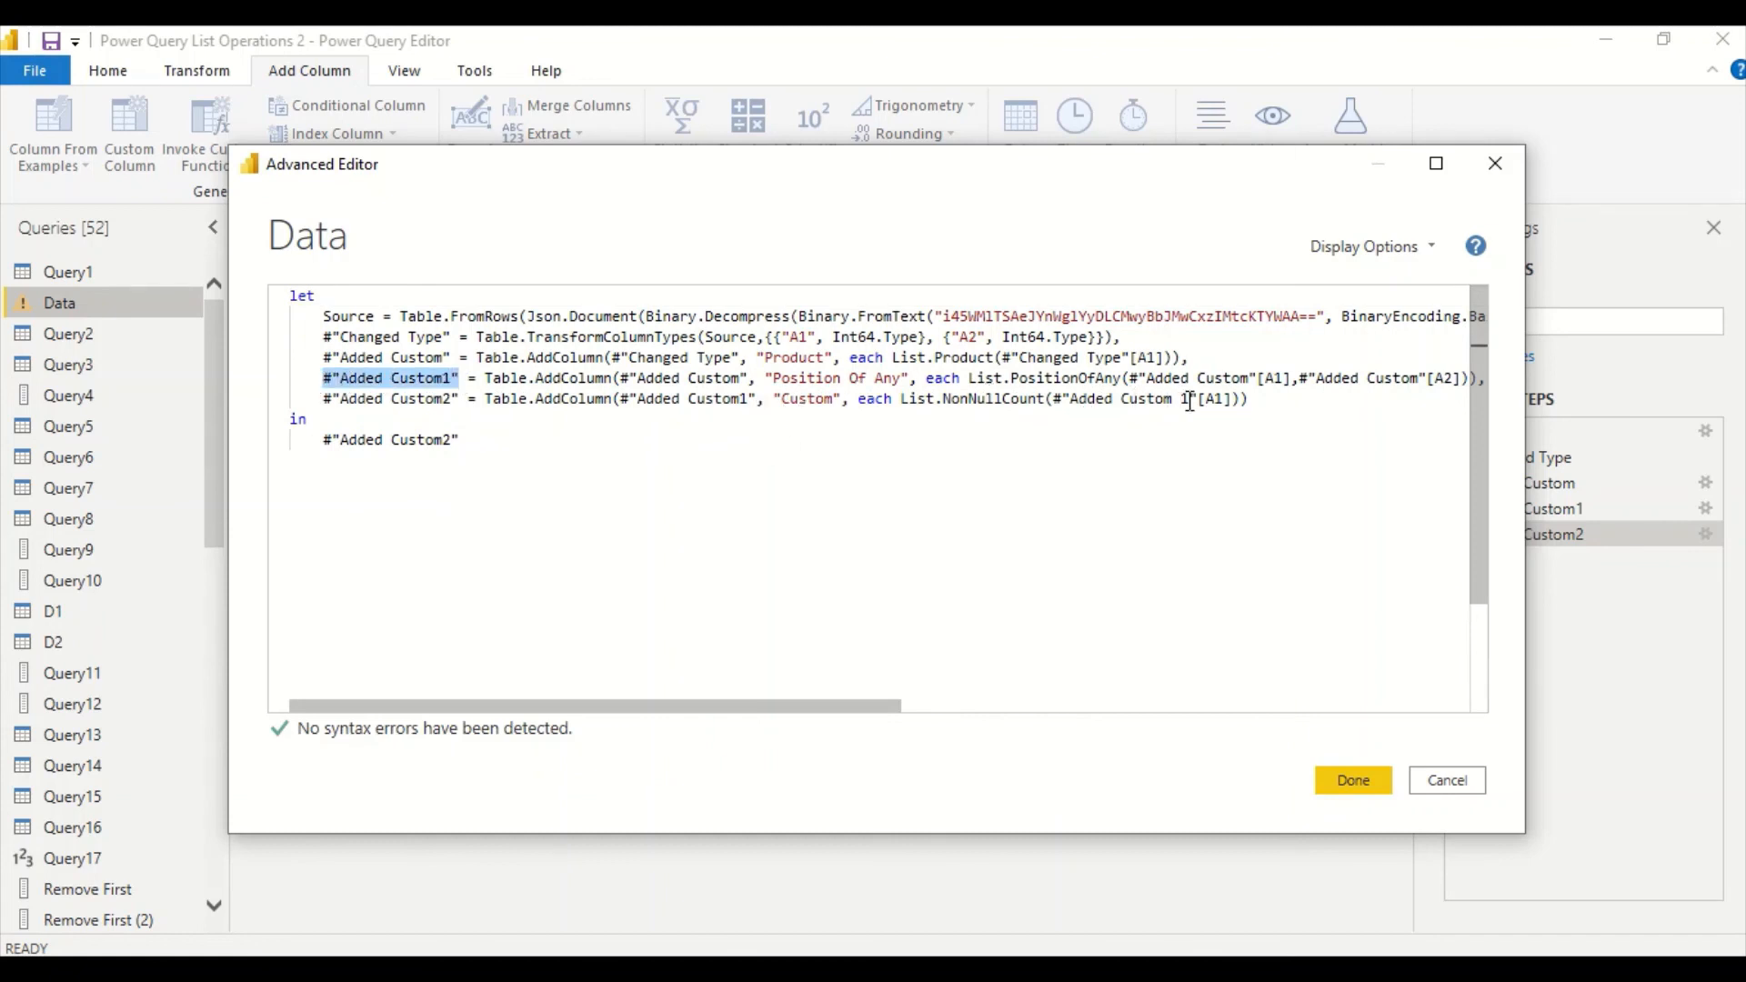
pyautogui.moveTo(1199, 401); pyautogui.dragTo(1053, 401)
pyautogui.hotkey('ctrl', 'v')
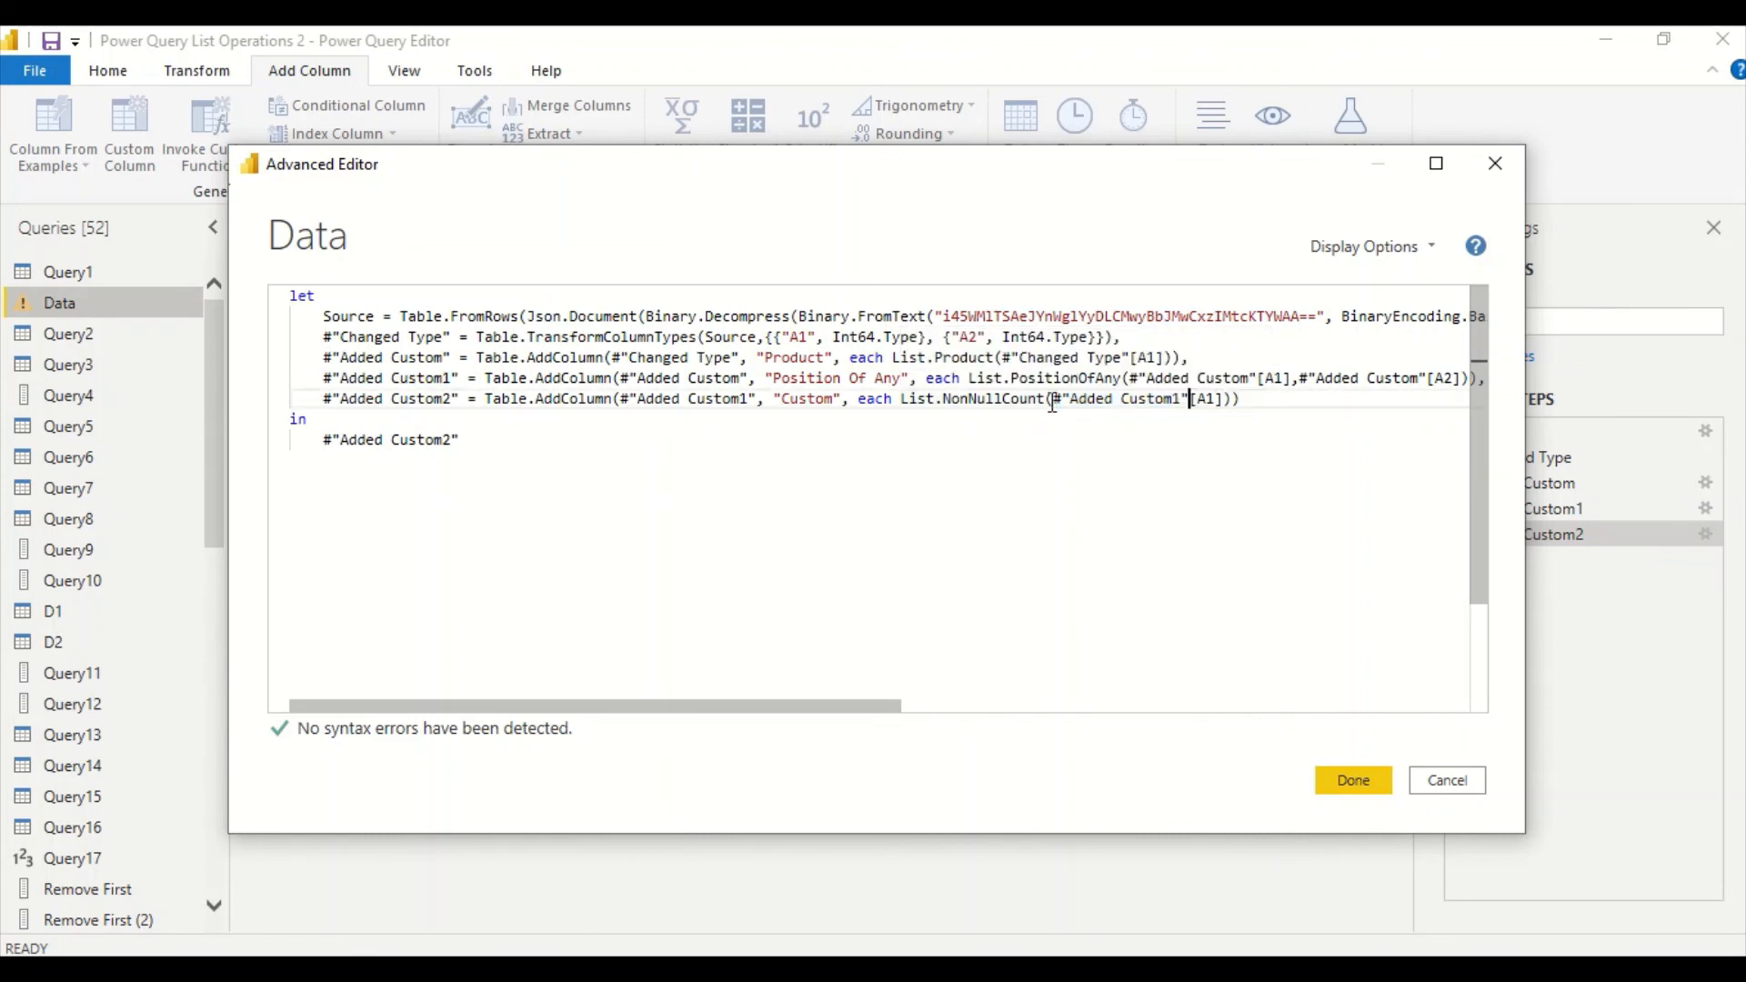
pyautogui.click(1352, 781)
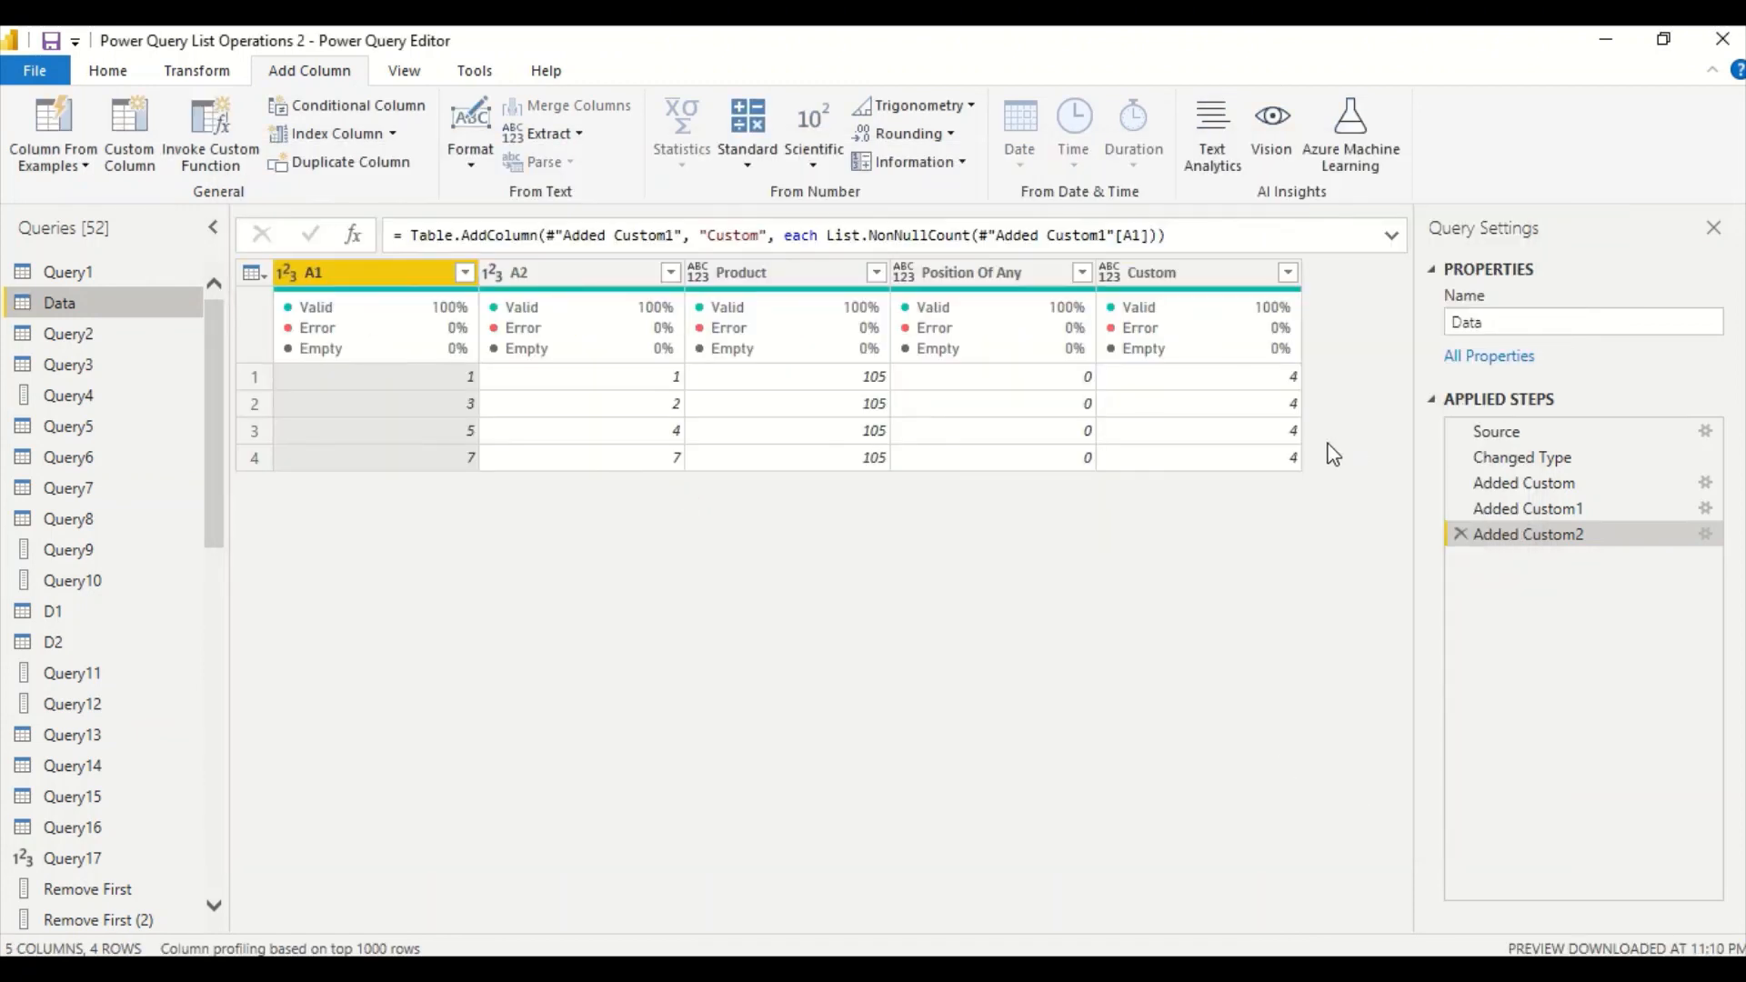